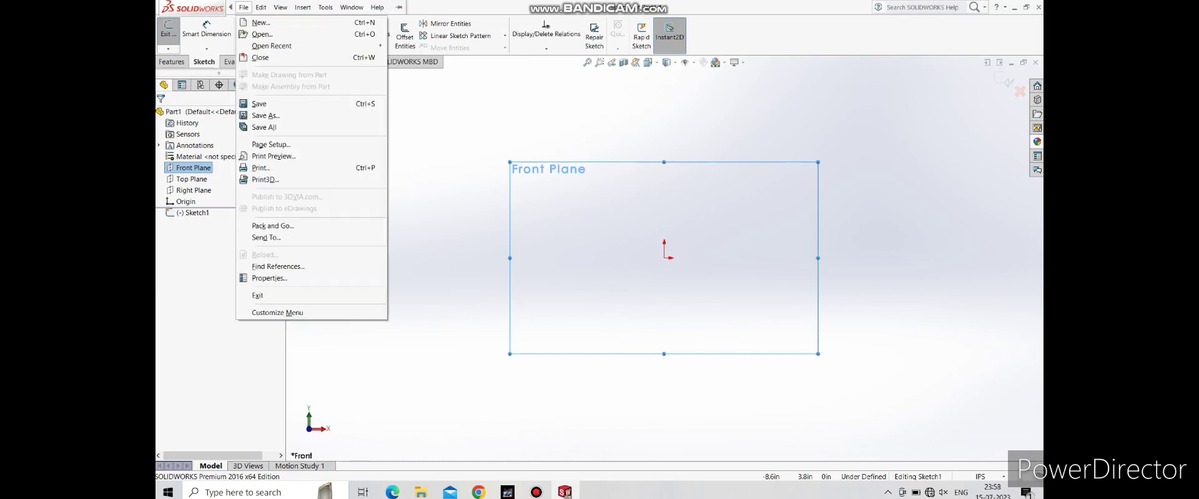
# Draw a vertical line straight down from the origin and dimension its length 95
pyautogui.press('Escape')
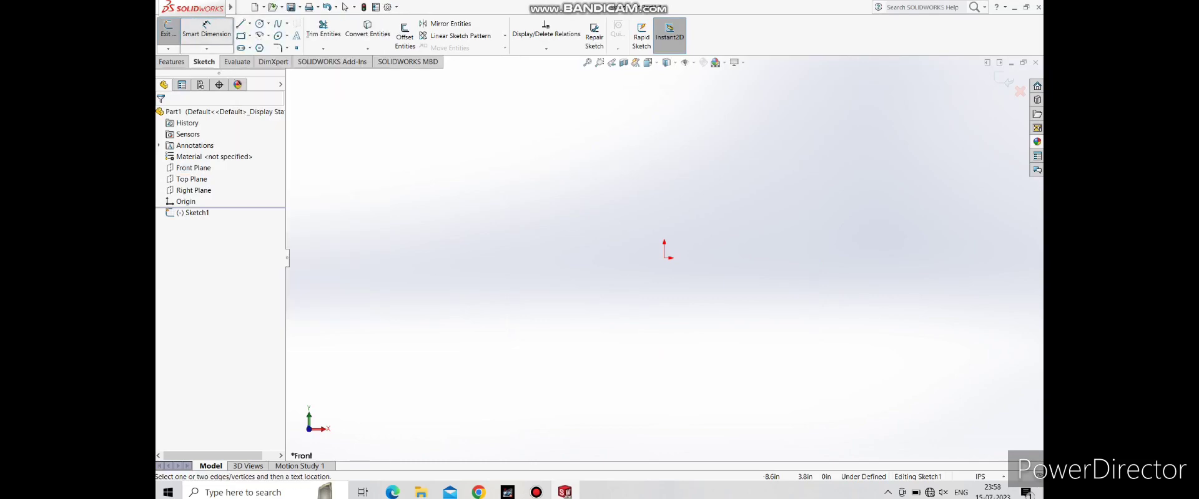
pyautogui.click(240, 23)
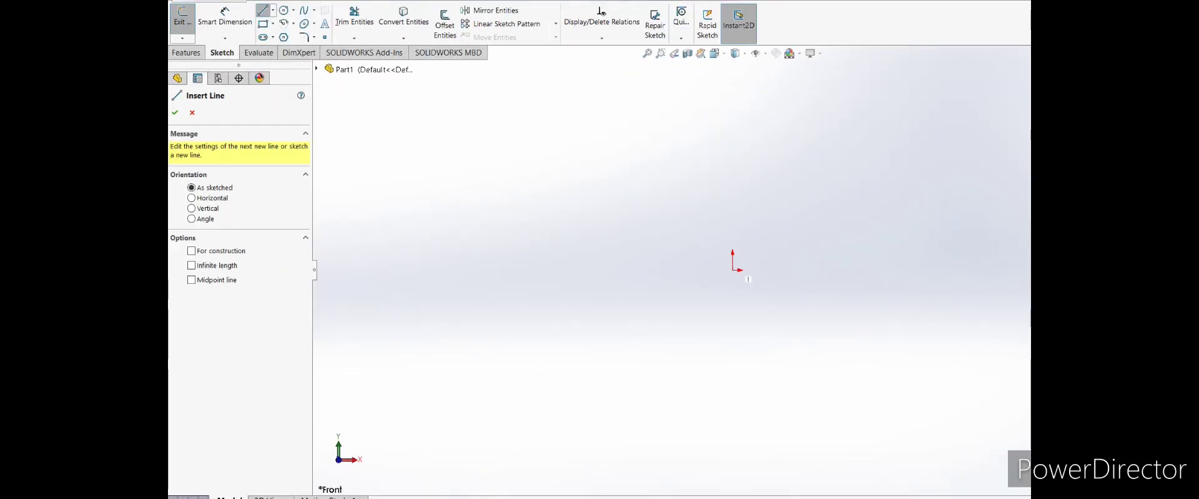
pyautogui.click(732, 271)
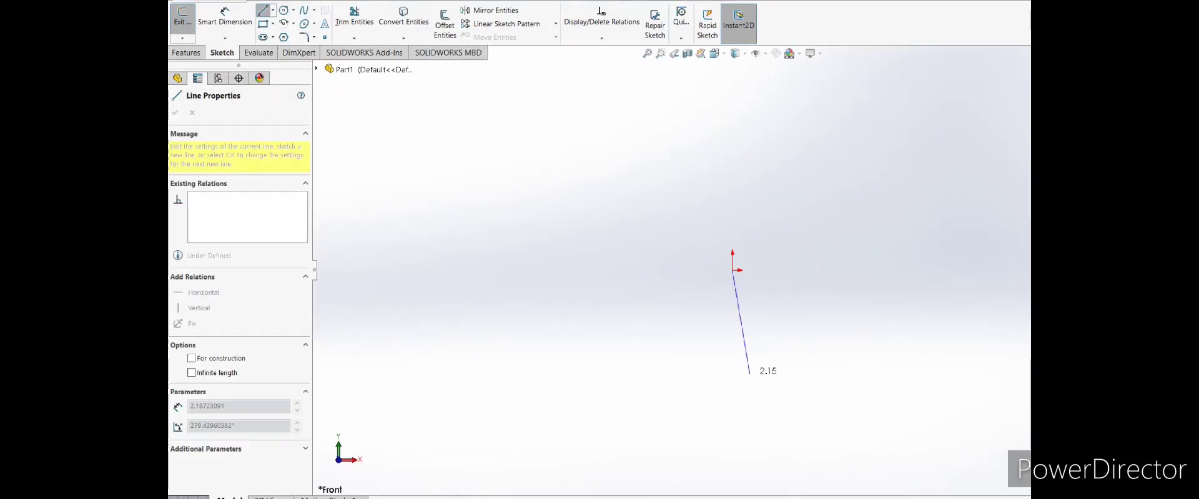
pyautogui.click(732, 385)
pyautogui.press('Escape')
pyautogui.click(225, 19)
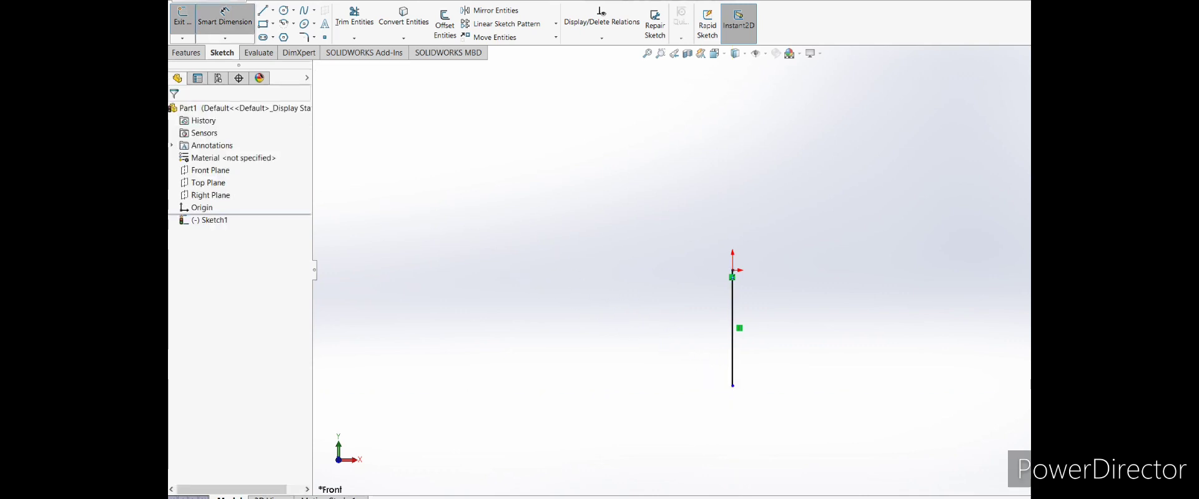
pyautogui.click(732, 328)
pyautogui.click(675, 312)
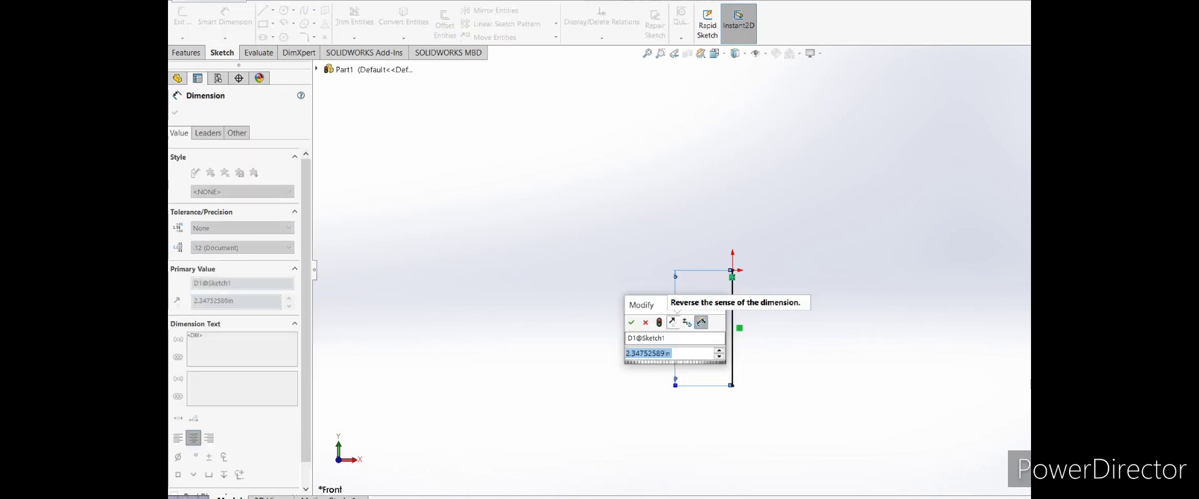
pyautogui.write('95')
pyautogui.press('Return')
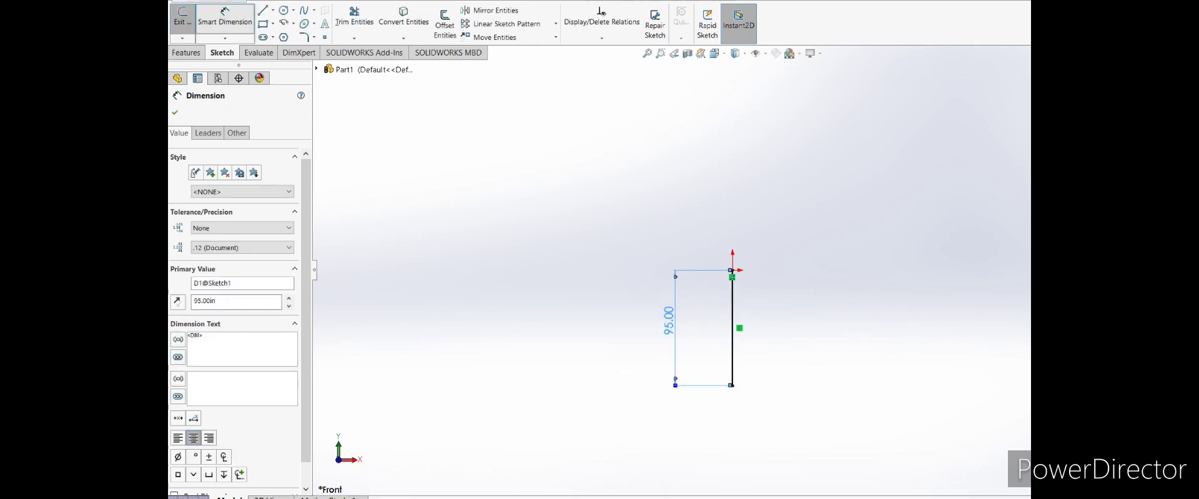
pyautogui.click(263, 10)
# Draw a diagonal line up-right from the origin and dimension it 95
pyautogui.click(733, 271)
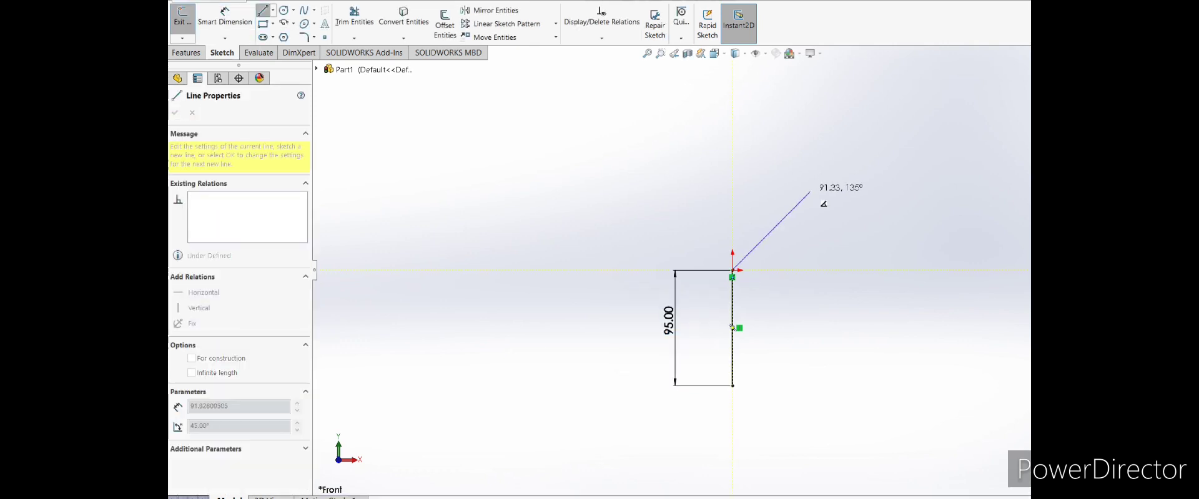
pyautogui.doubleClick(809, 192)
pyautogui.press('Escape')
pyautogui.click(771, 231)
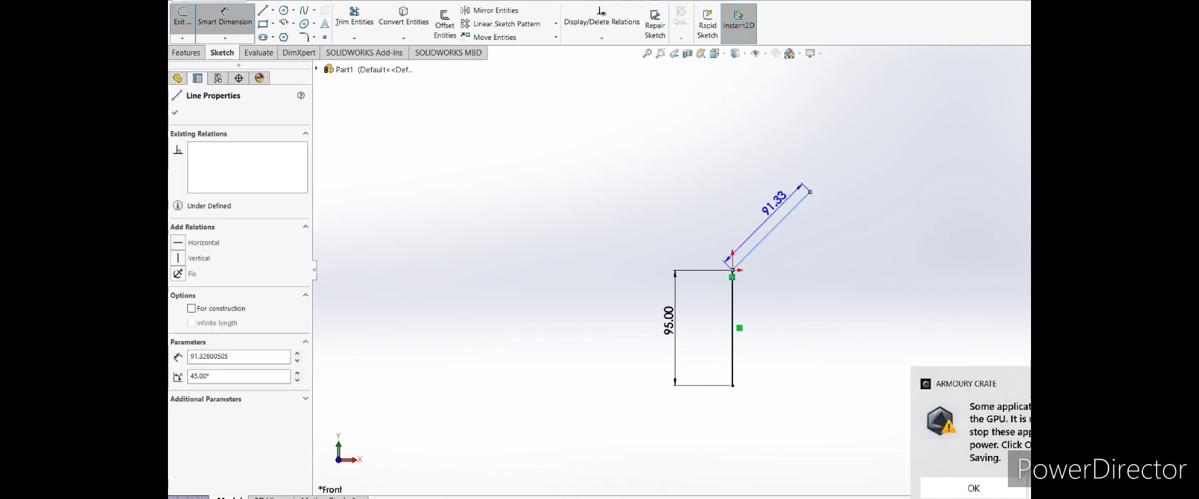
pyautogui.click(773, 201)
pyautogui.write('95')
pyautogui.press('Return')
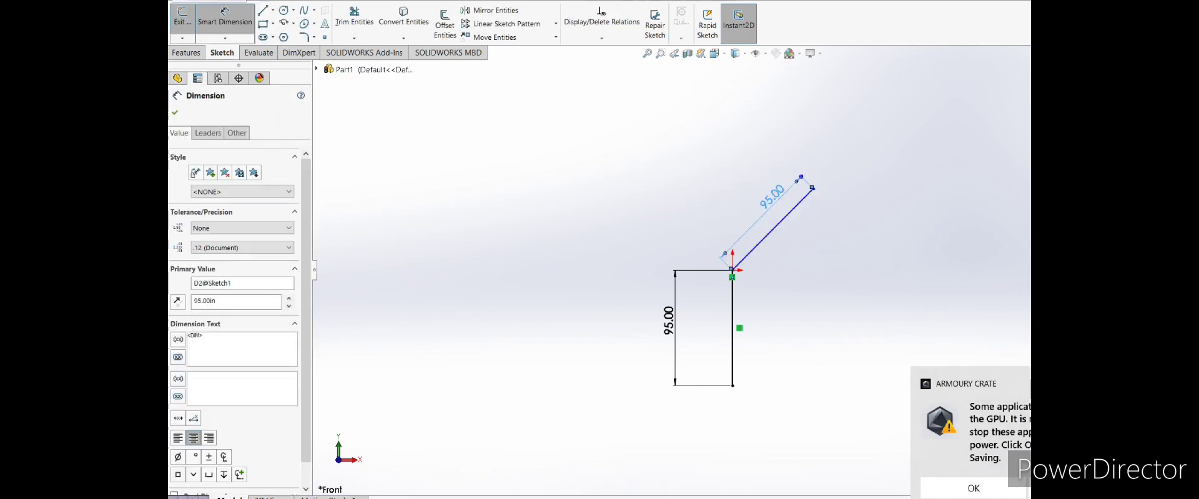
pyautogui.hotkey('alt', 'f')
pyautogui.press('Escape')
pyautogui.press('Escape')
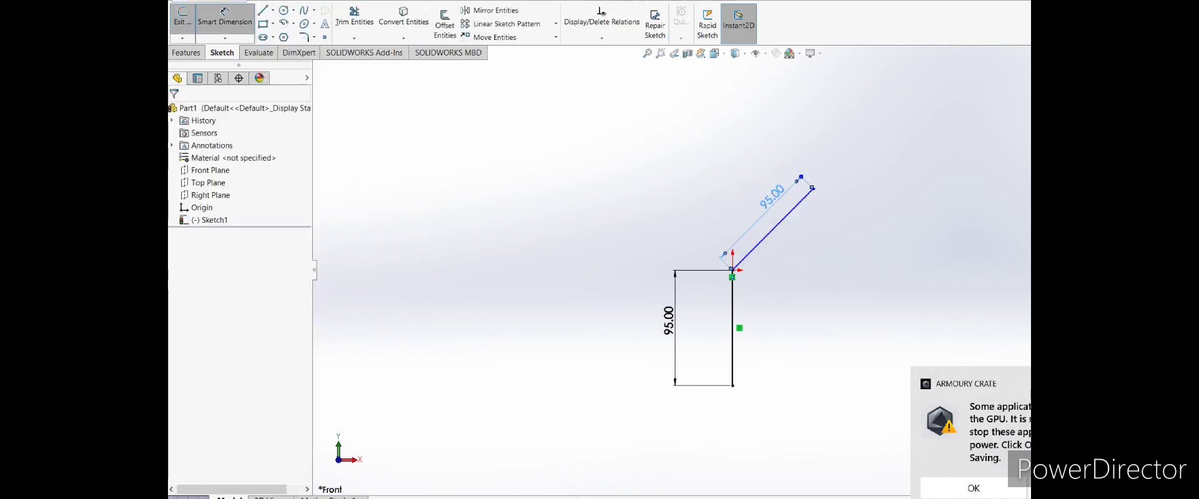
# Dimension the angle between the vertical and diagonal lines as 45°
pyautogui.click(732, 312)
pyautogui.click(732, 300)
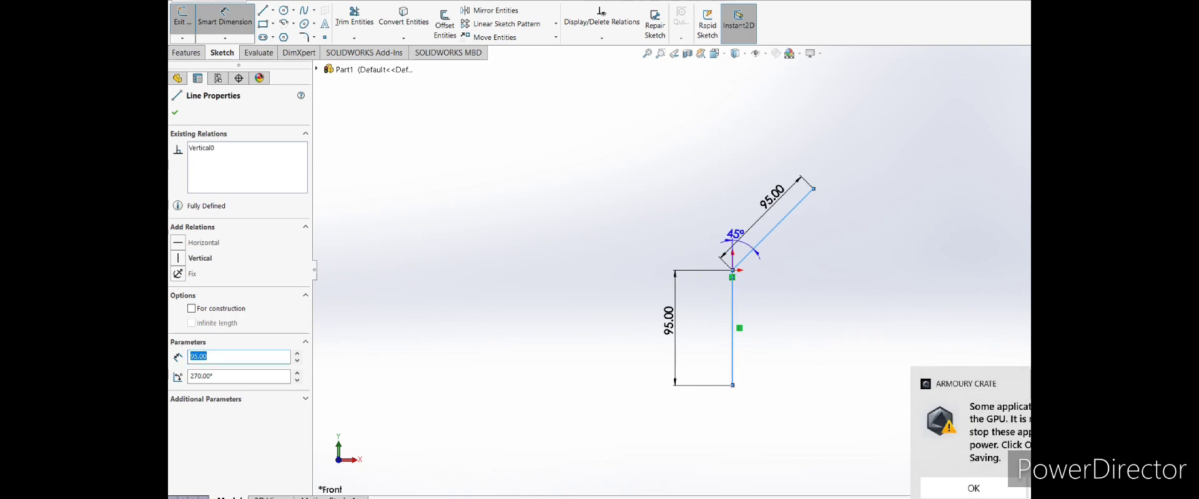
pyautogui.click(727, 236)
pyautogui.press('Return')
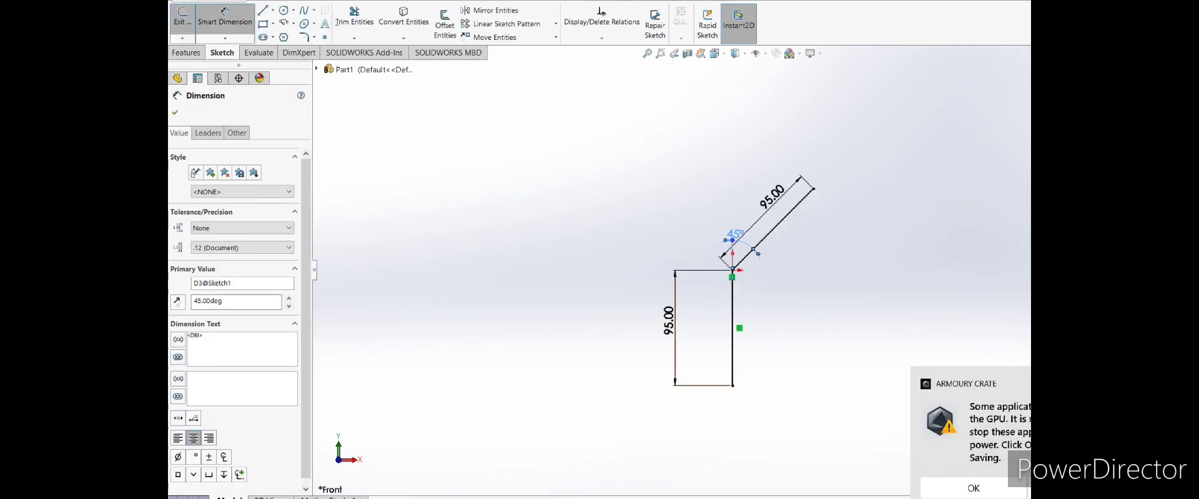
pyautogui.hotkey('alt', 'f')
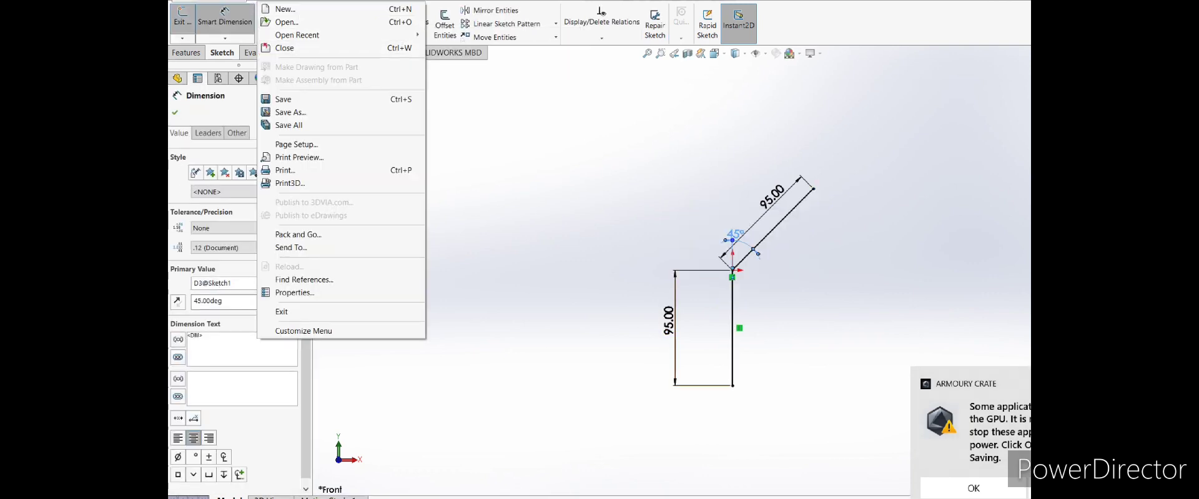
pyautogui.press('Escape')
pyautogui.press('Escape')
# Draw a line down-right from the diagonal's end and dimension it 55.2
pyautogui.press('l')
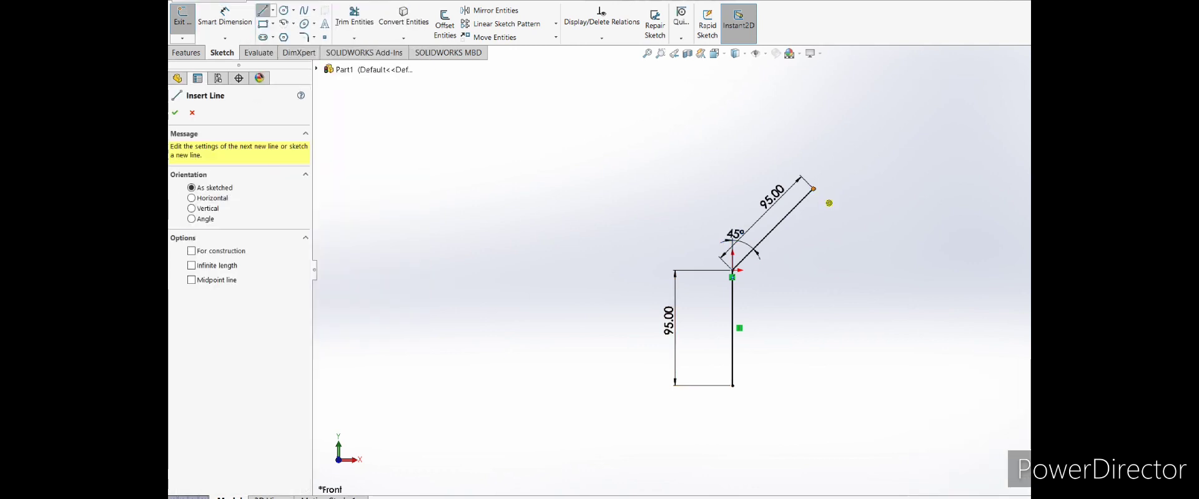
pyautogui.moveTo(813, 188); pyautogui.dragTo(850, 227)
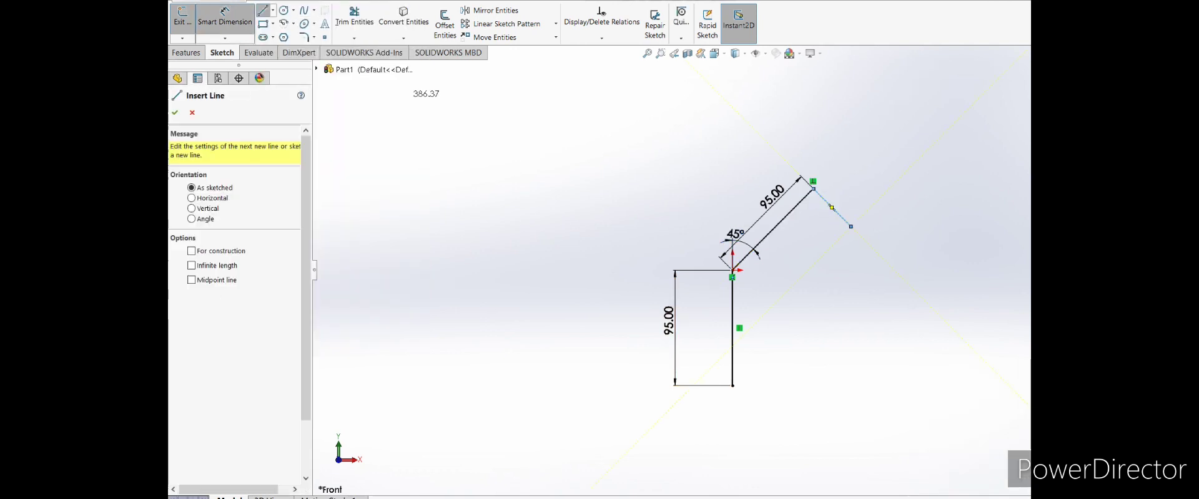
pyautogui.press('Escape')
pyautogui.click(832, 207)
pyautogui.click(849, 190)
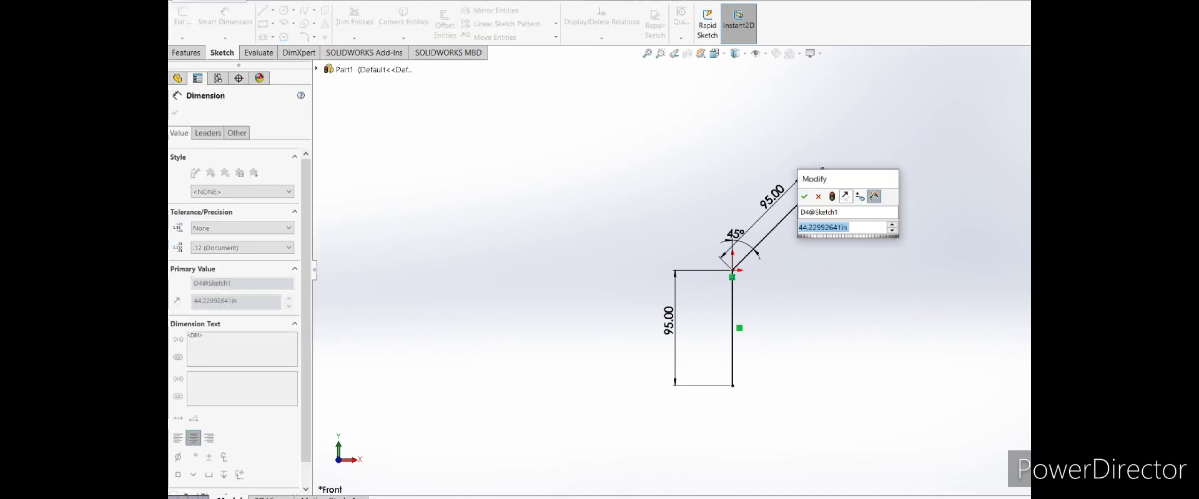
pyautogui.write('55.2')
pyautogui.press('Return')
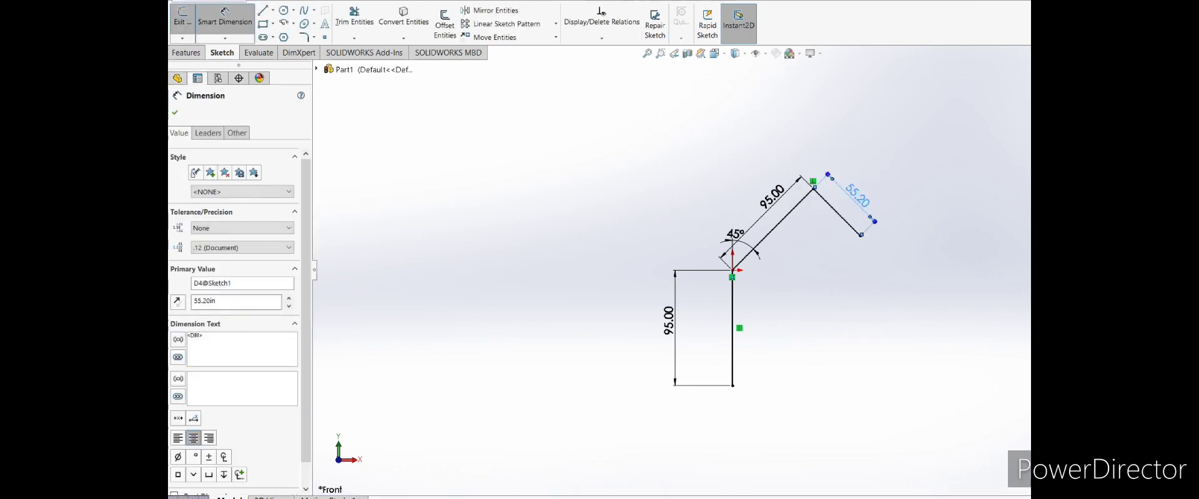
pyautogui.press('Escape')
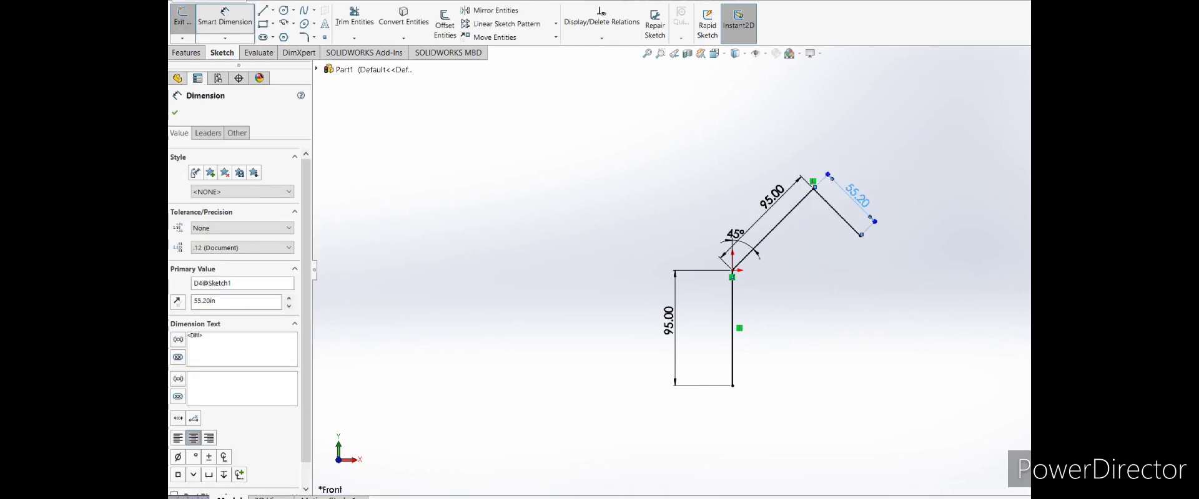
# Add a perpendicular line from the 55.20 line's end with an aligned length of 40
pyautogui.click(263, 10)
pyautogui.click(860, 235)
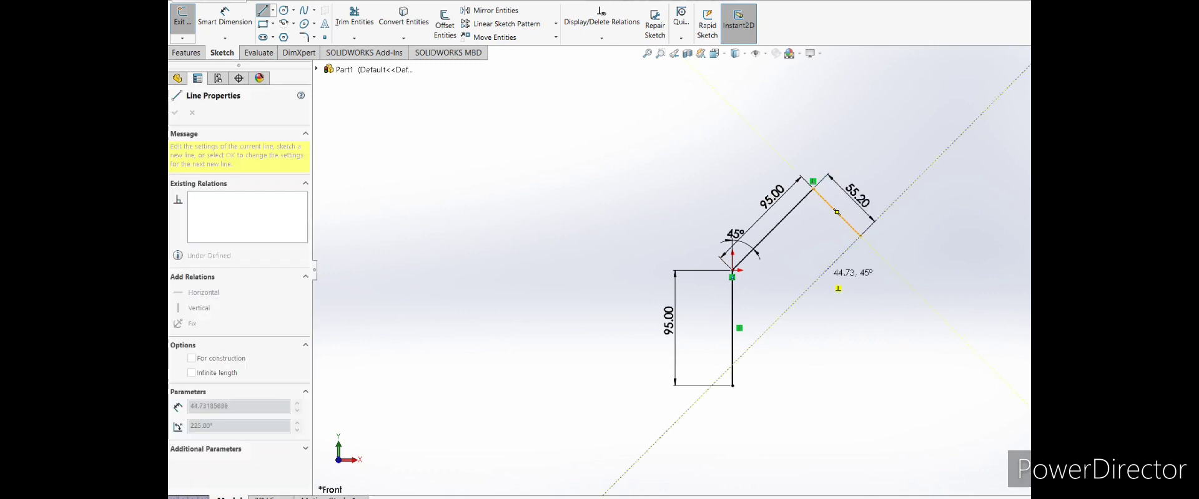
pyautogui.click(821, 274)
pyautogui.click(225, 22)
pyautogui.click(840, 255)
pyautogui.click(853, 265)
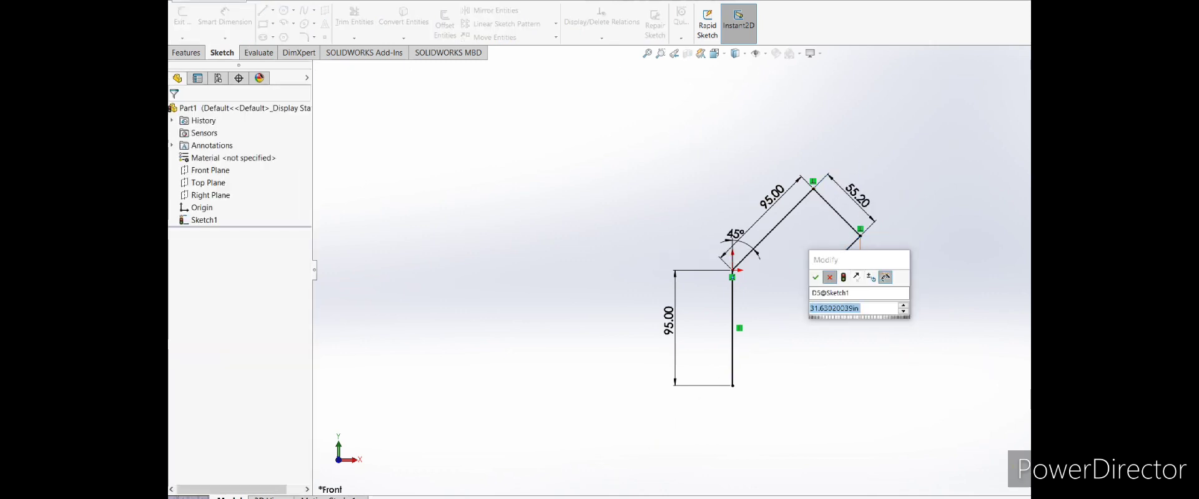
pyautogui.press('Return')
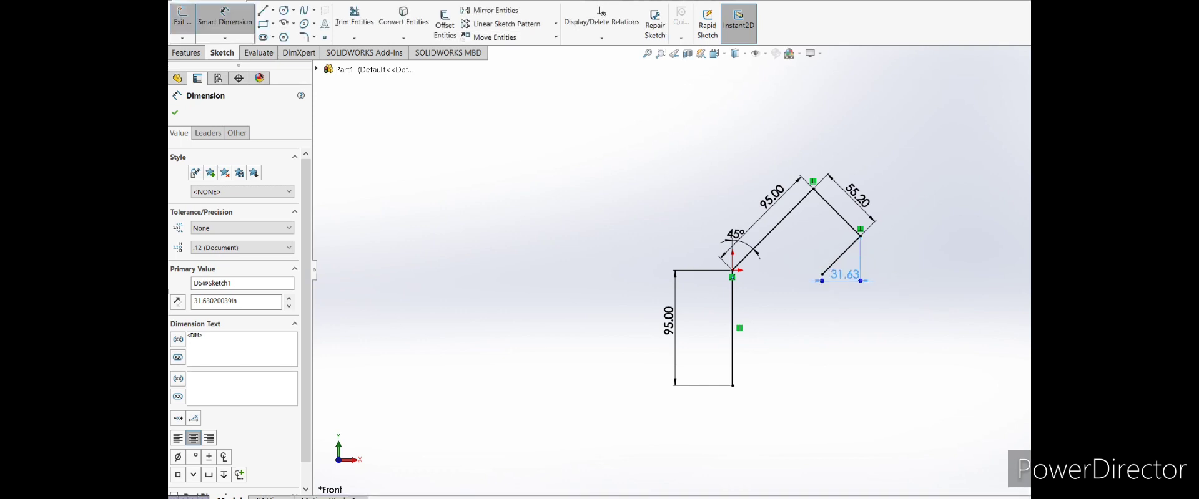
pyautogui.doubleClick(840, 274)
pyautogui.click(860, 236)
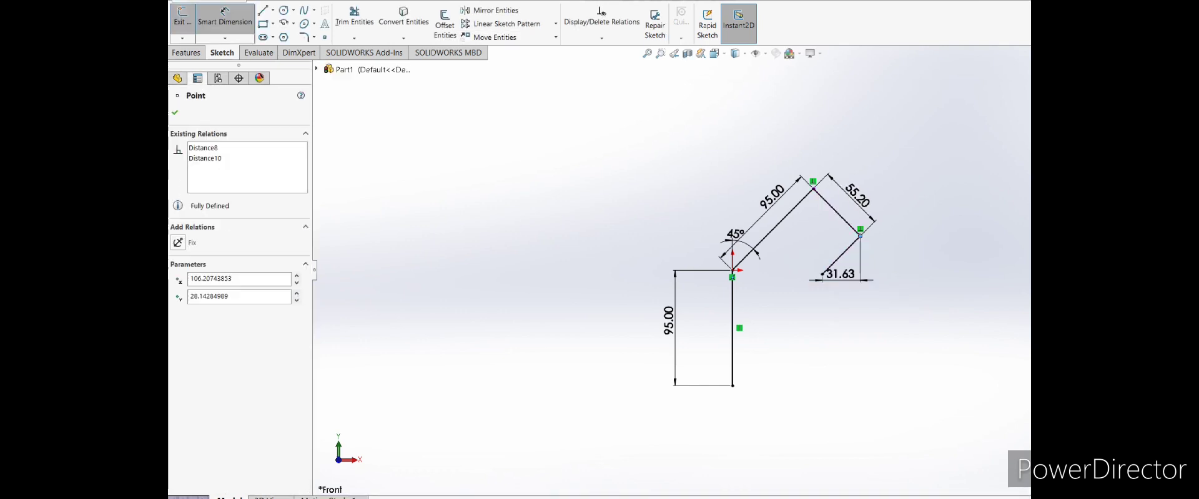
pyautogui.press('Escape')
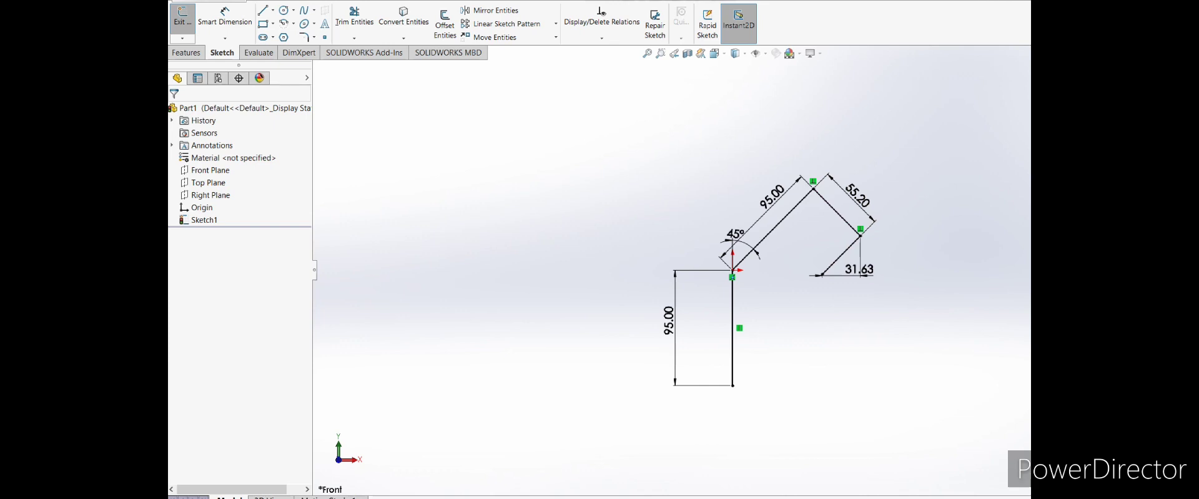
pyautogui.click(840, 256)
pyautogui.click(224, 19)
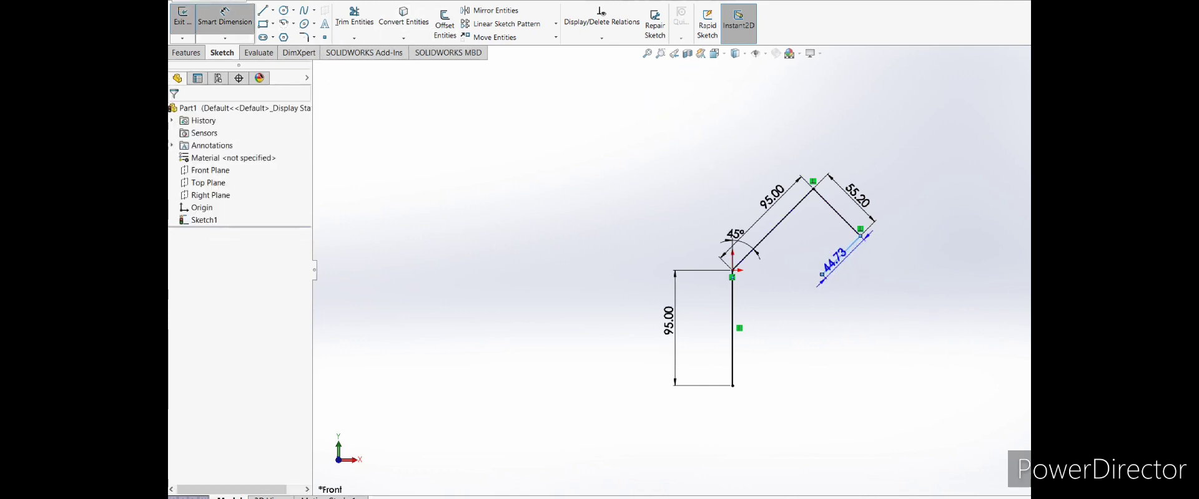
pyautogui.click(822, 275)
pyautogui.write('4')
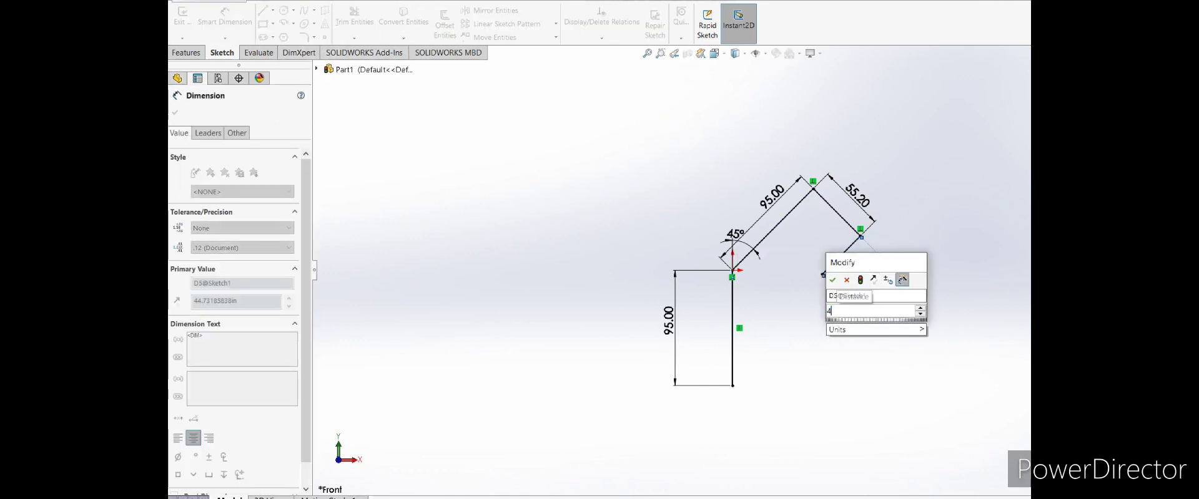
pyautogui.write('0')
pyautogui.press('Return')
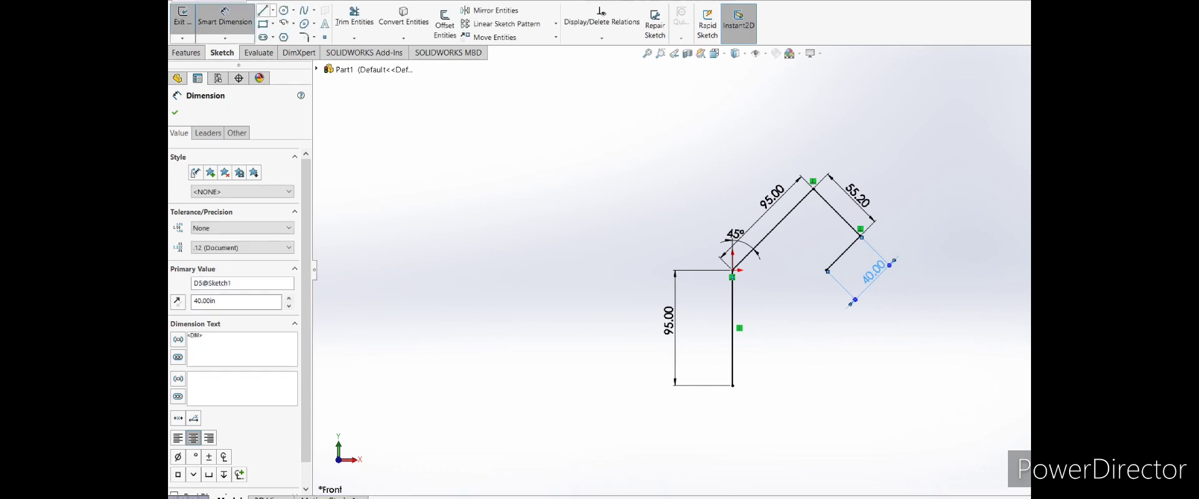
pyautogui.click(263, 10)
pyautogui.scroll(-3, 639, 127)
# Dimension the short line's endpoint 55 from the diagonal line
pyautogui.scroll(1, 639, 127)
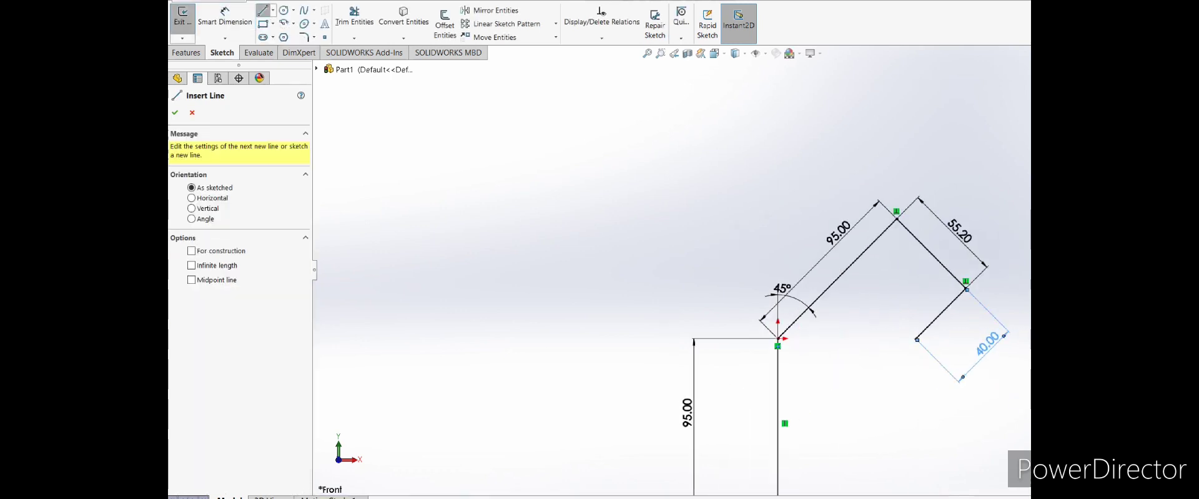
pyautogui.scroll(-2, 936, 341)
pyautogui.click(898, 332)
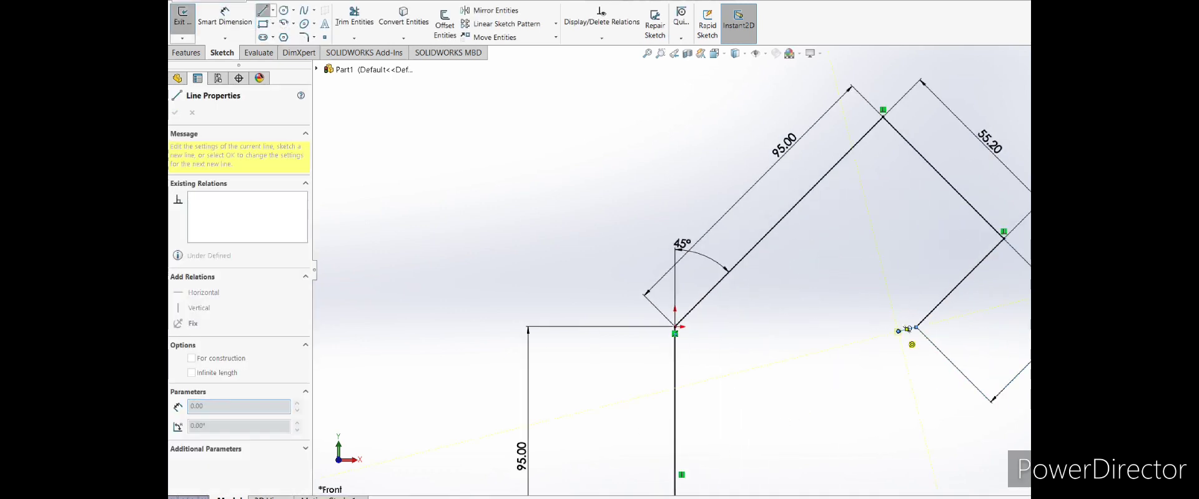
pyautogui.press('Escape')
pyautogui.click(224, 19)
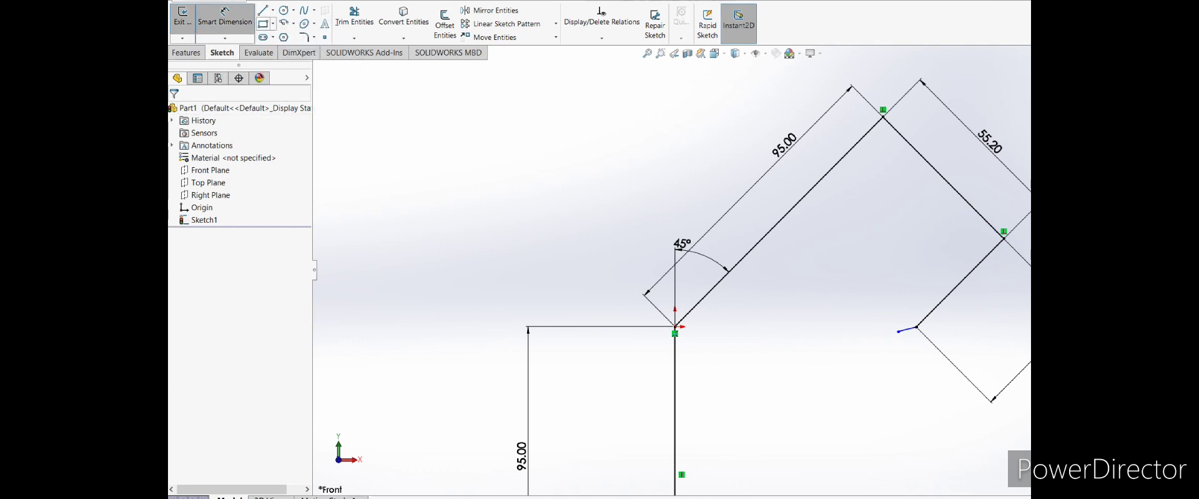
pyautogui.click(891, 330)
pyautogui.click(780, 219)
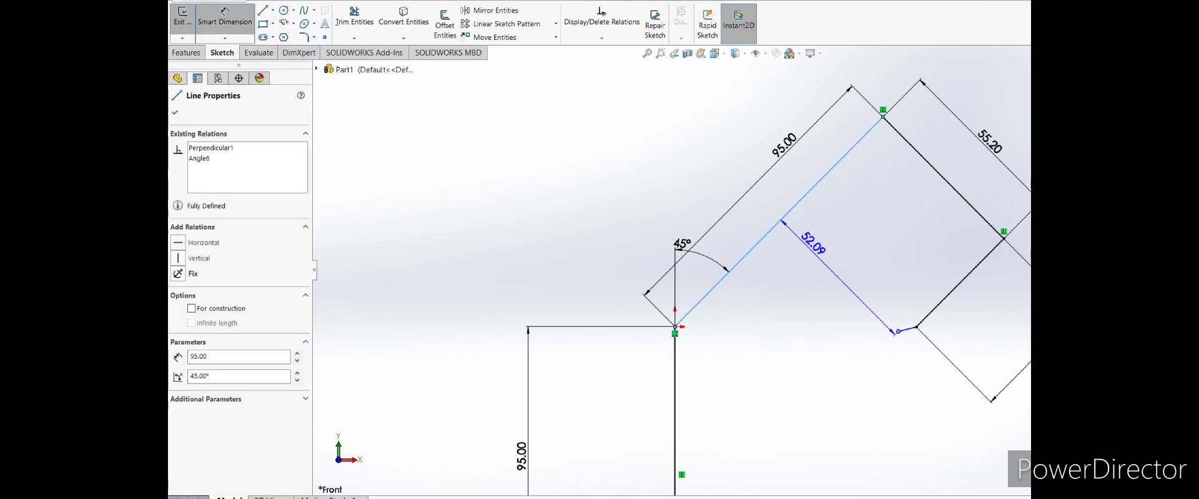
pyautogui.click(810, 250)
pyautogui.write('55')
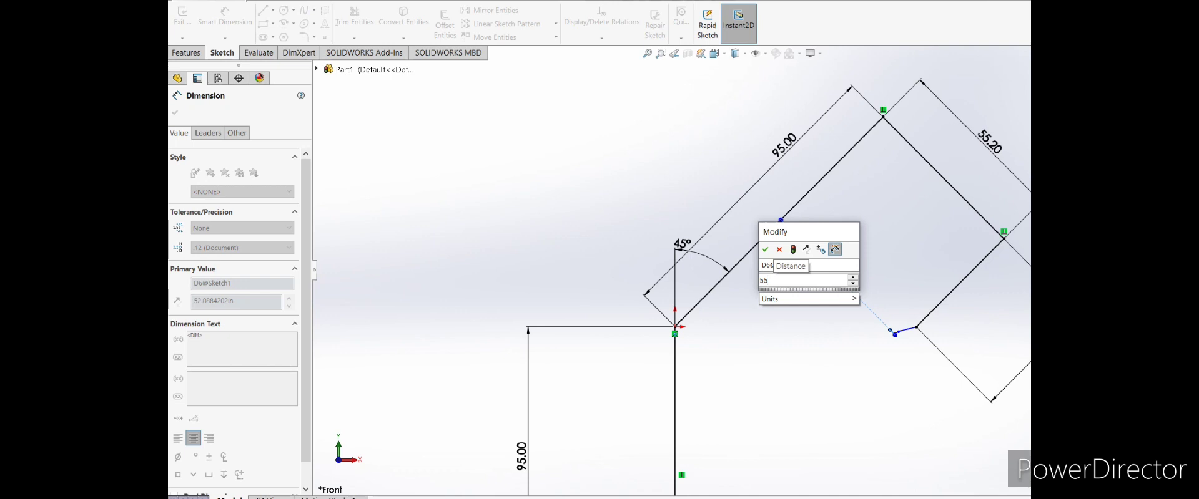
pyautogui.press('Return')
pyautogui.press('Escape')
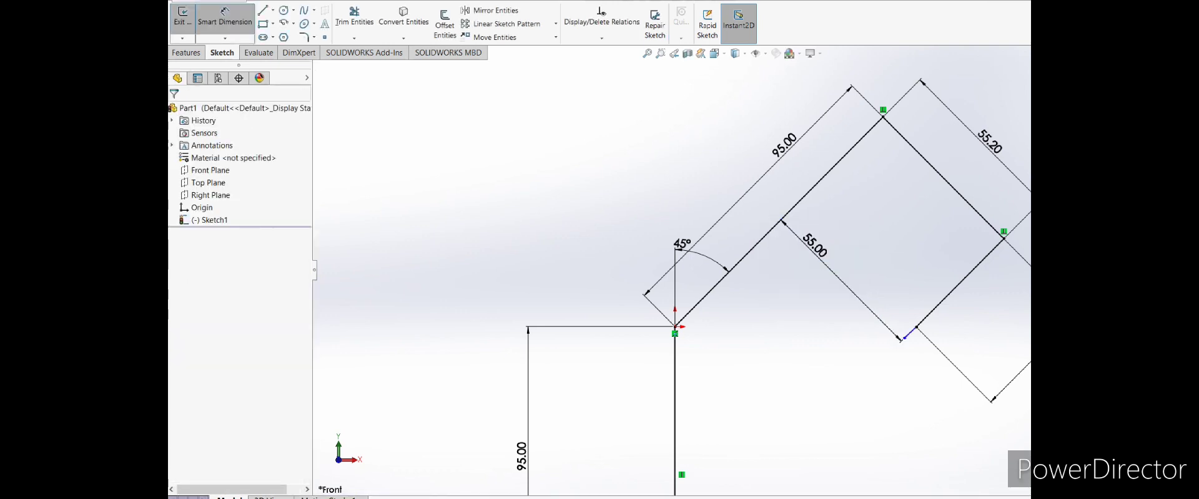
# Dimension the short end line 3.00 and trim away the leftover inner line
pyautogui.click(910, 335)
pyautogui.click(919, 342)
pyautogui.press('Return')
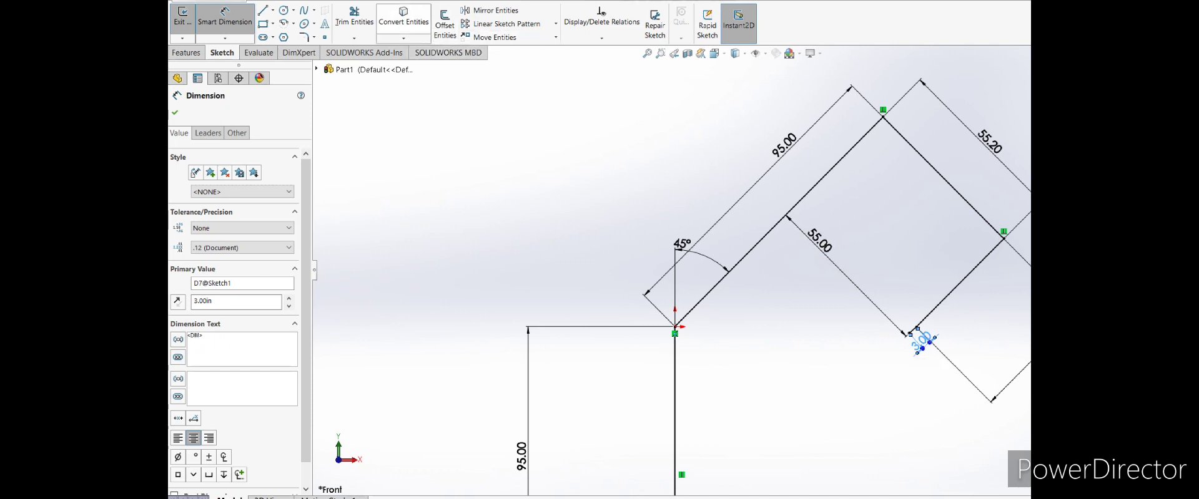
pyautogui.click(354, 16)
pyautogui.moveTo(930, 190); pyautogui.dragTo(955, 166)
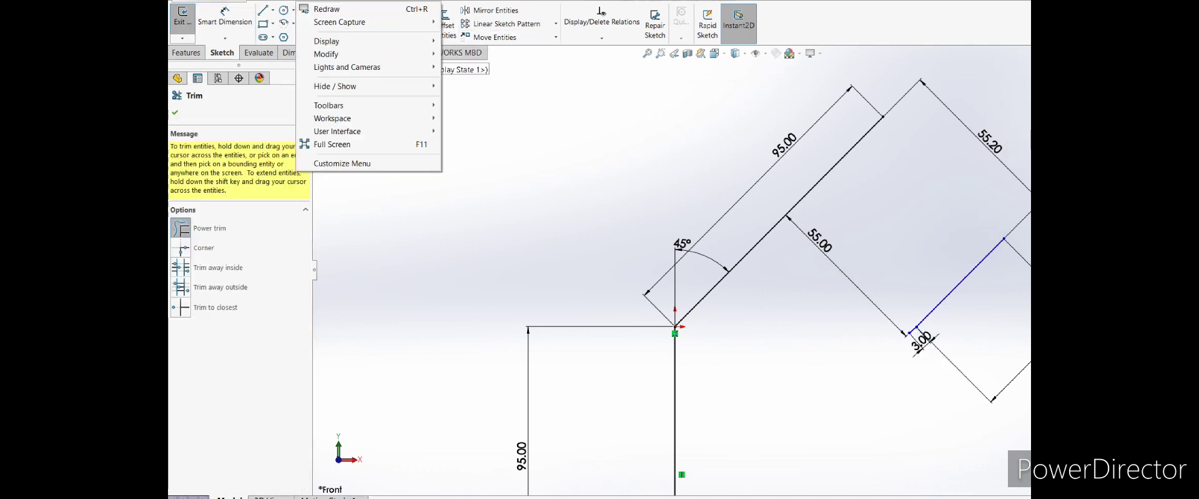
# Offset the short return line by 2.5
pyautogui.click(445, 24)
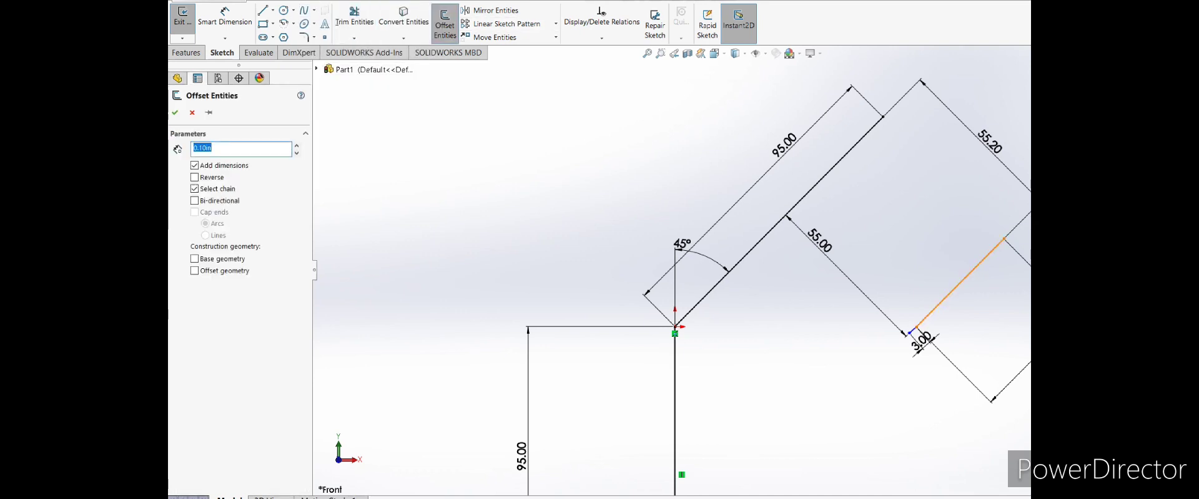
pyautogui.click(965, 278)
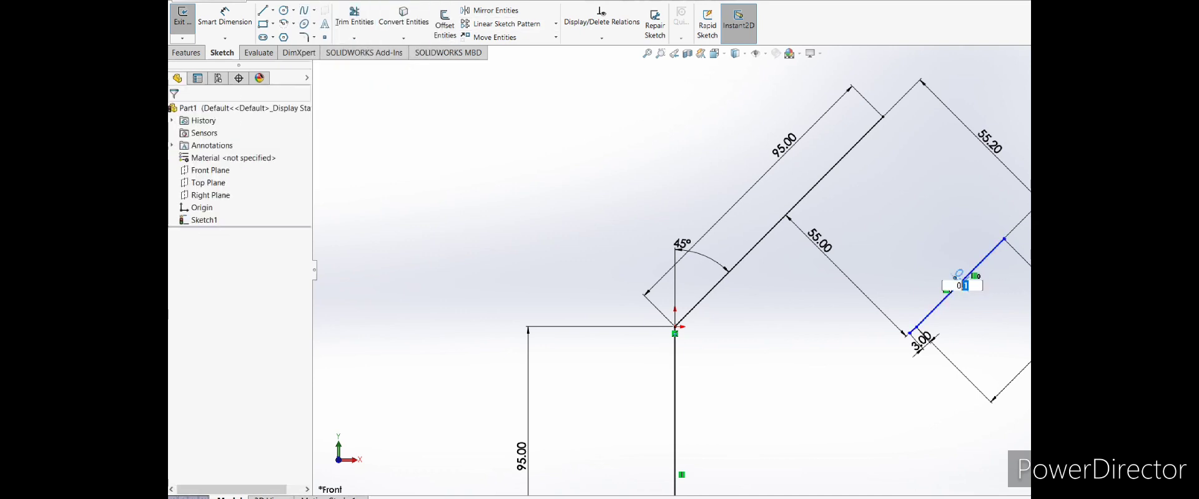
pyautogui.press('Return')
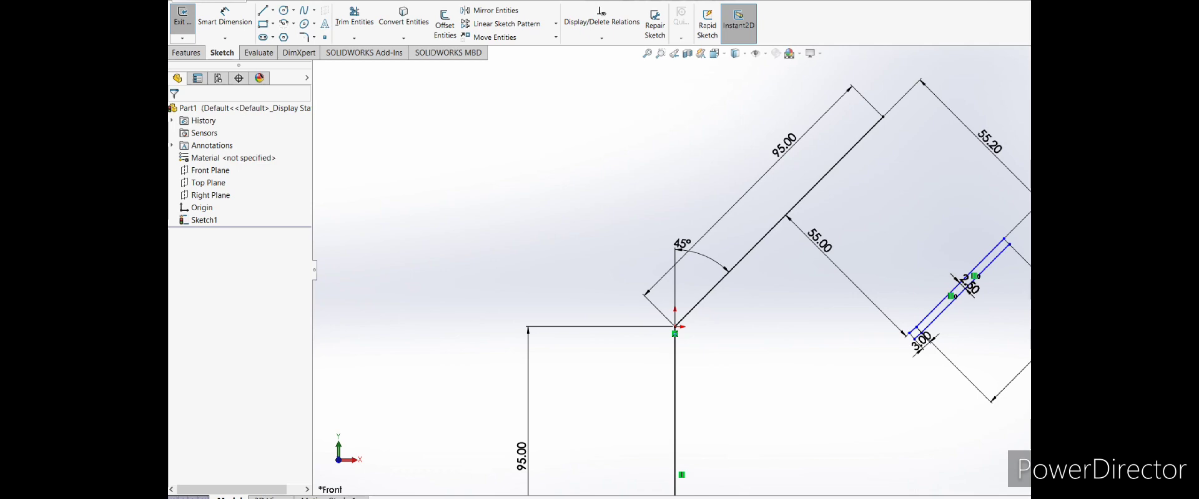
pyautogui.scroll(-3, 973, 341)
pyautogui.scroll(-2, 973, 342)
pyautogui.click(225, 18)
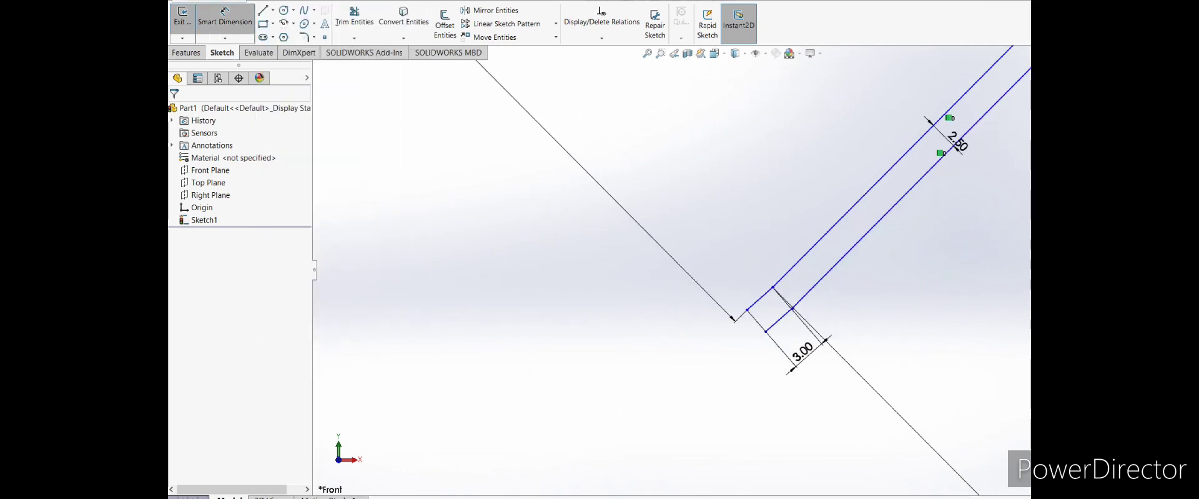
pyautogui.click(354, 19)
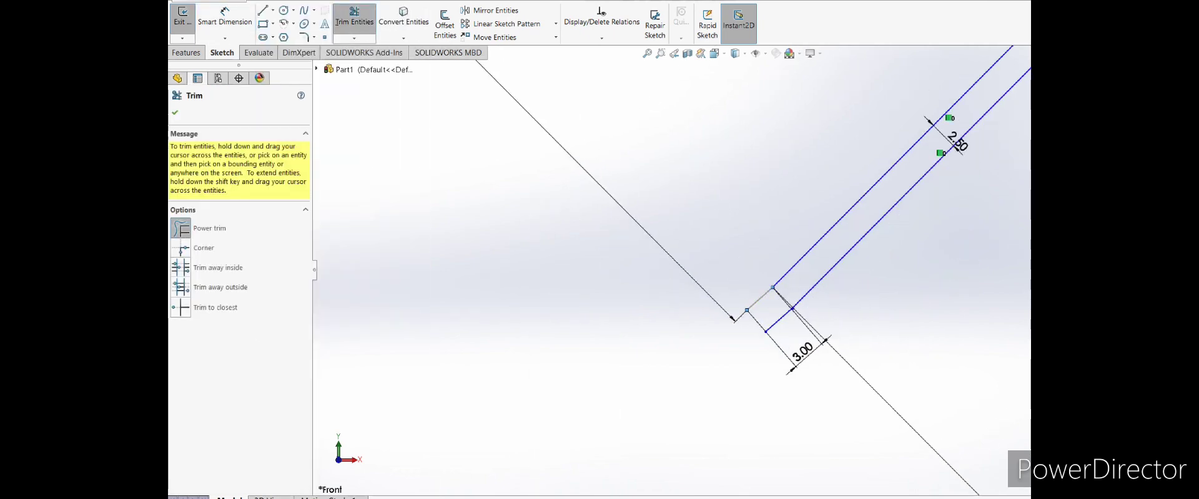
# Draw closing lines joining the ends of the two parallel lines
pyautogui.press('l')
pyautogui.click(765, 332)
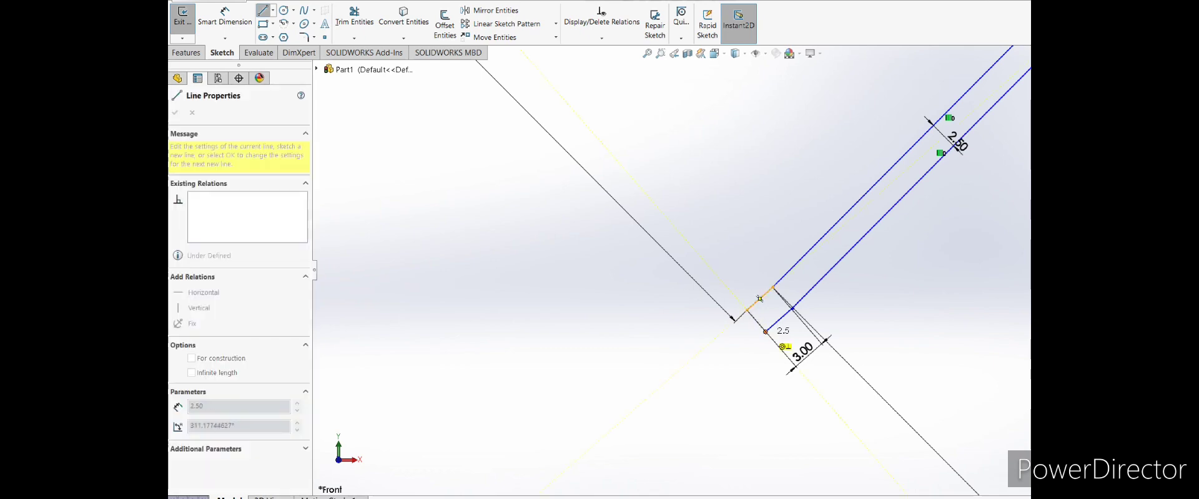
pyautogui.press('Escape')
pyautogui.scroll(5, 499, 425)
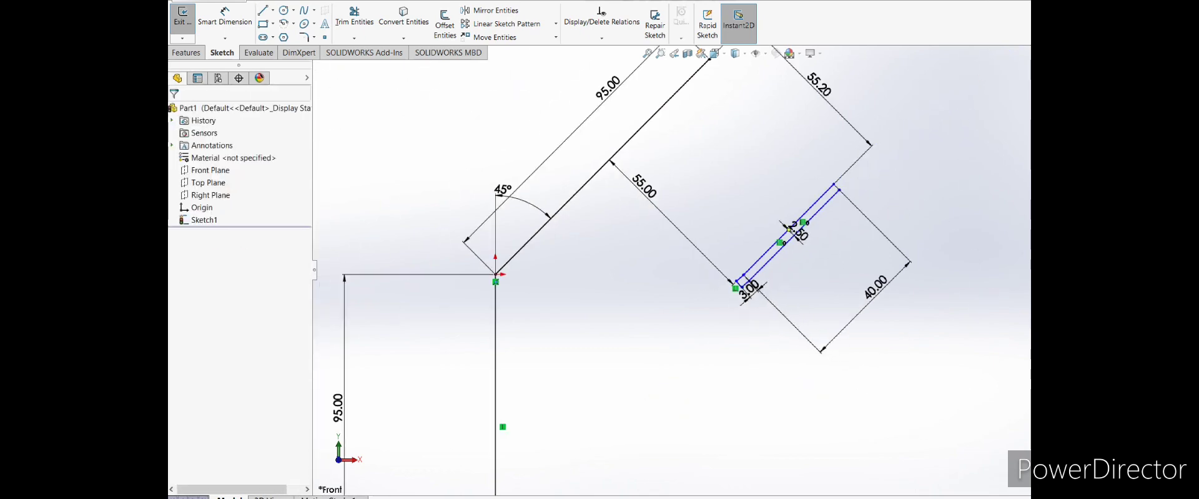
pyautogui.scroll(-3, 493, 450)
pyautogui.scroll(-2, 486, 470)
pyautogui.press('l')
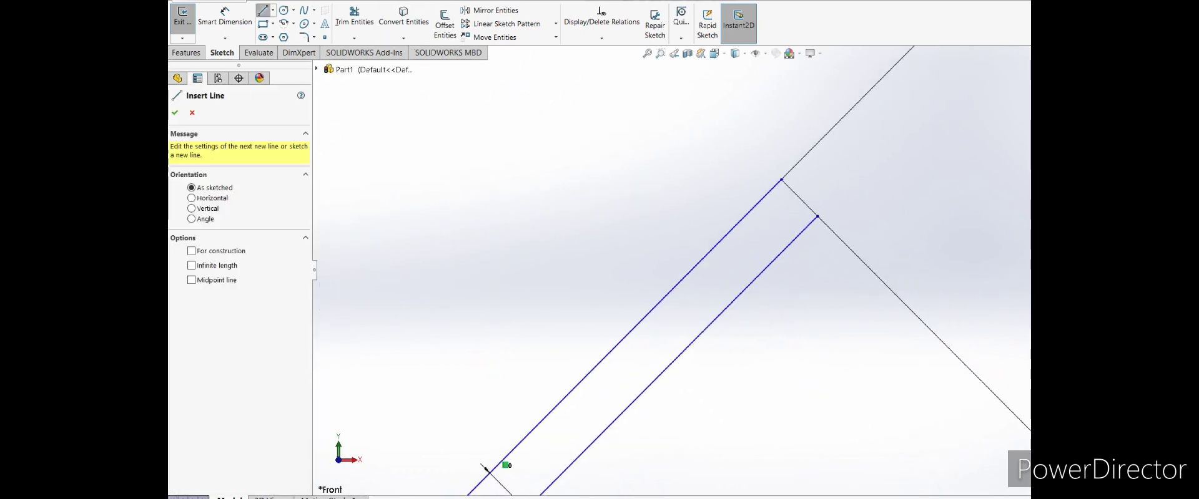
pyautogui.click(781, 180)
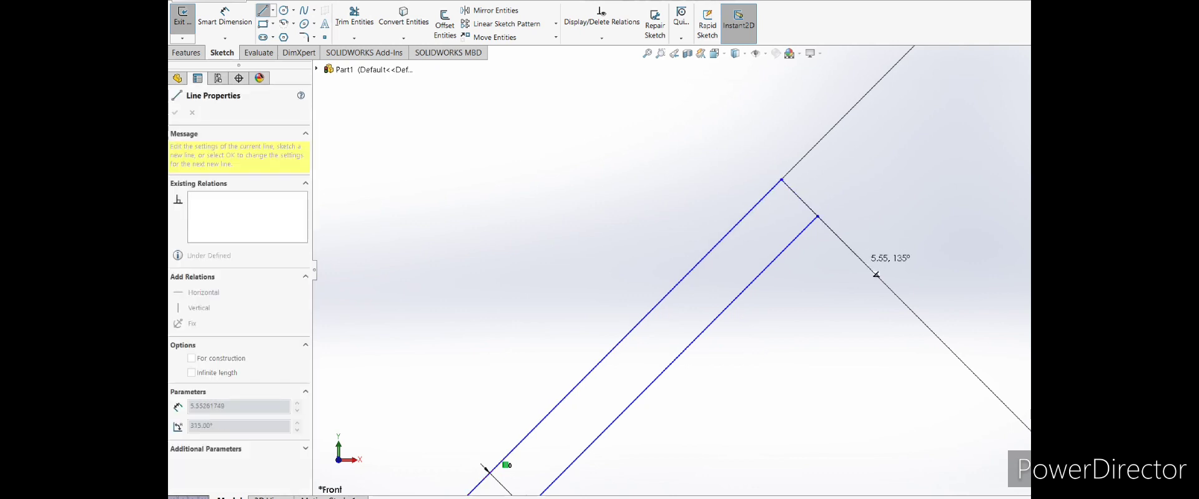
pyautogui.click(817, 216)
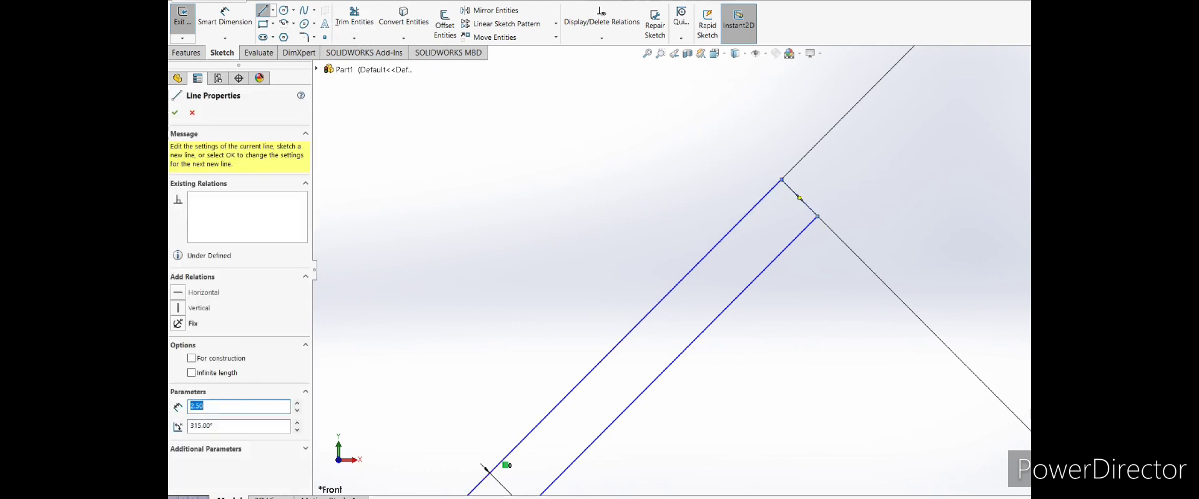
pyautogui.click(853, 253)
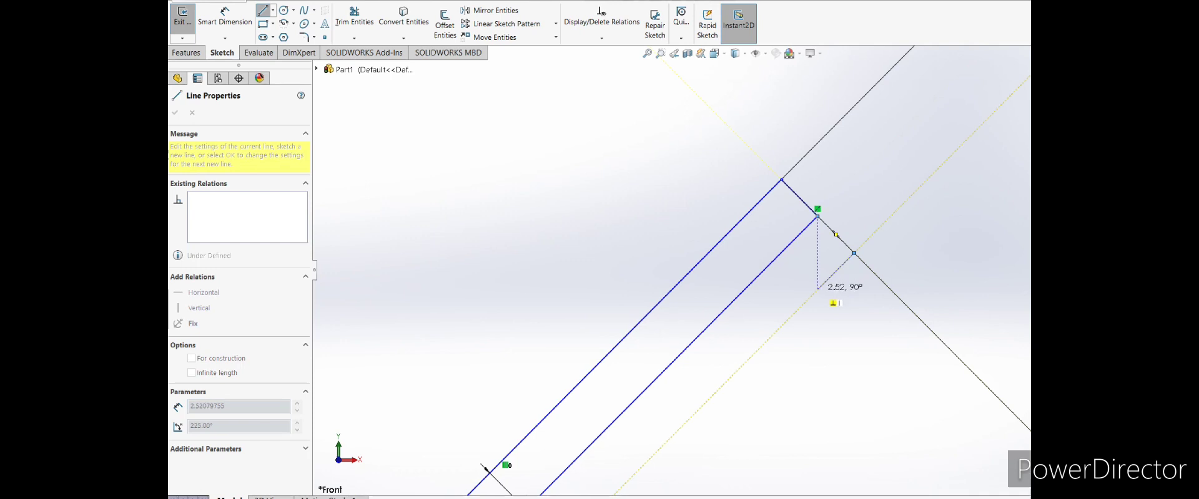
# Close the small square at the strip end and dimension its outer edge 1.5
pyautogui.click(817, 289)
pyautogui.click(781, 253)
pyautogui.press('Escape')
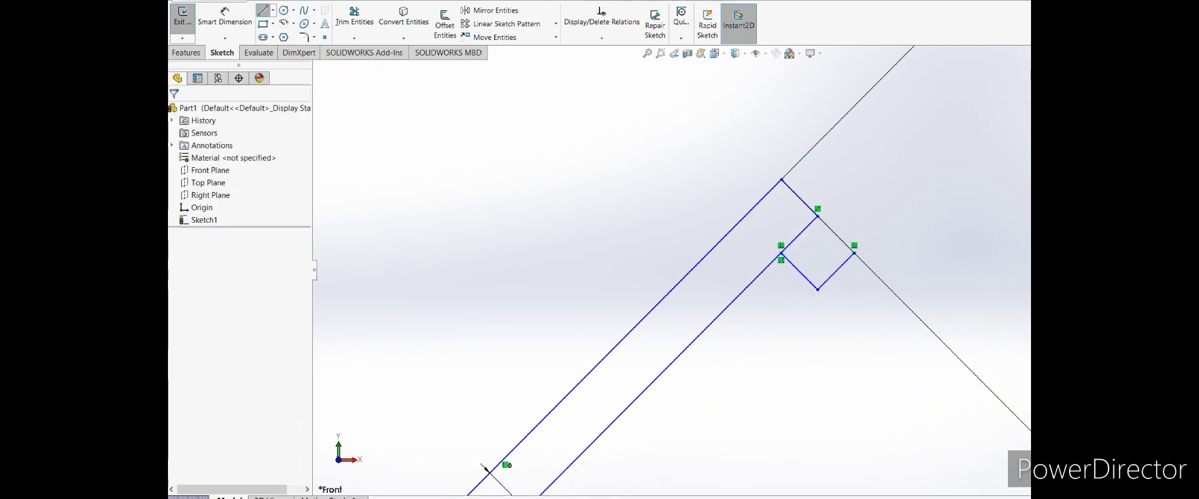
pyautogui.click(835, 234)
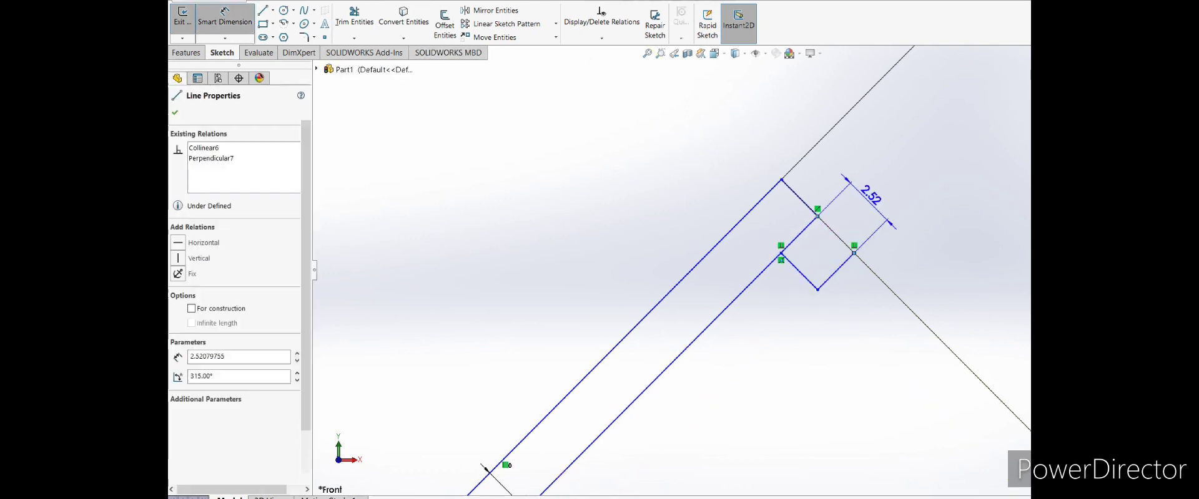
pyautogui.click(866, 188)
pyautogui.write('1.5')
pyautogui.press('Return')
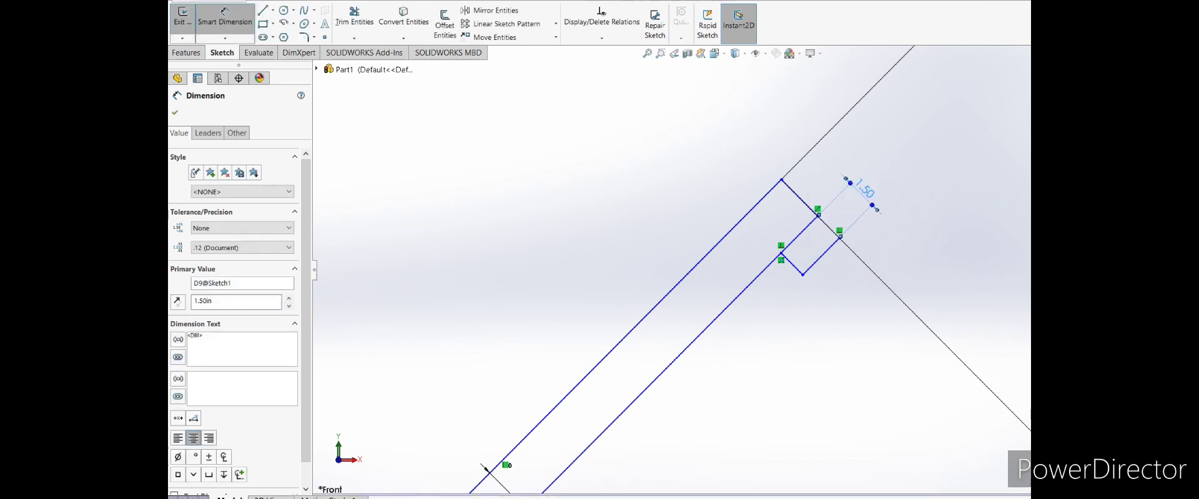
# Undo the unwanted 1.78 dimension on the square's lower-right edge
pyautogui.click(821, 256)
pyautogui.click(833, 265)
pyautogui.press('Return')
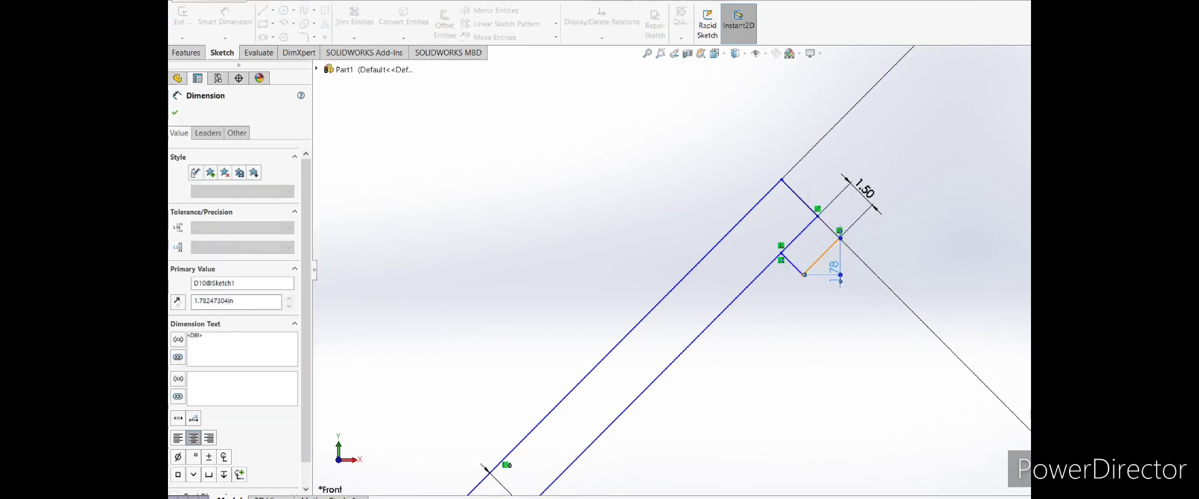
pyautogui.press('Escape')
pyautogui.hotkey('ctrl', 'z')
pyautogui.hotkey('ctrl', 'z')
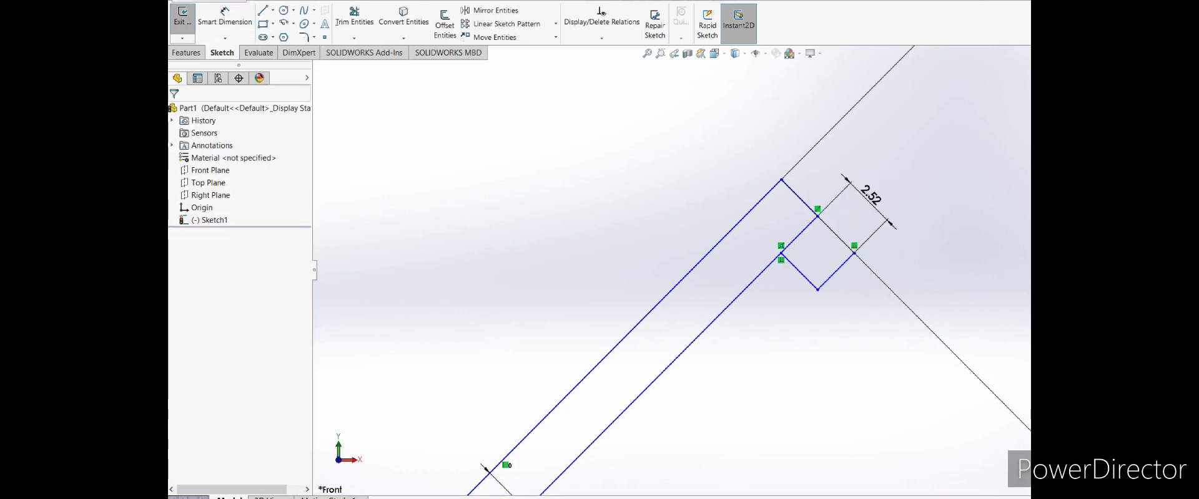
# Dimension the square's lower edge 3 and change the 2.52 dimension to 1.5
pyautogui.click(225, 18)
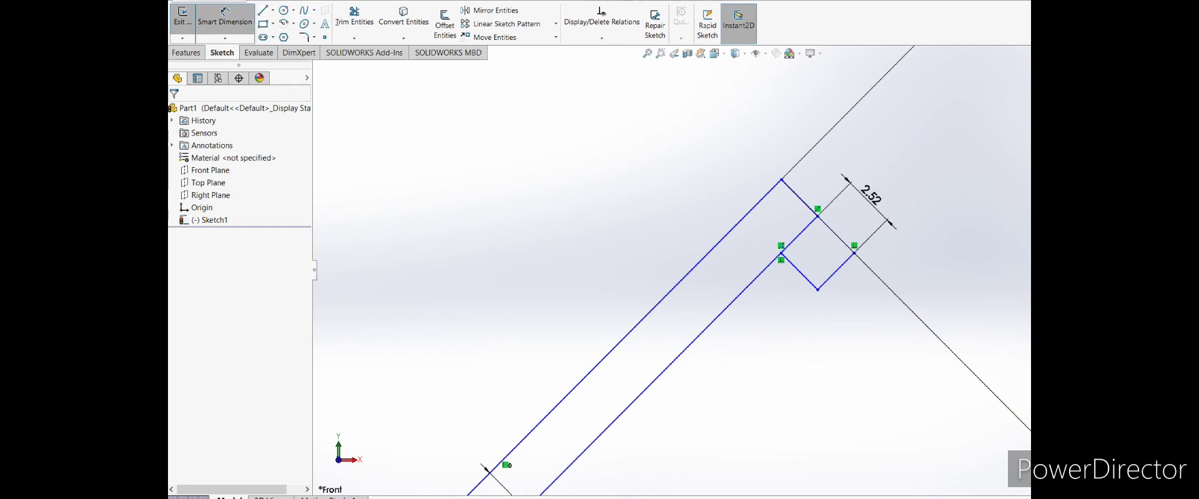
pyautogui.click(835, 271)
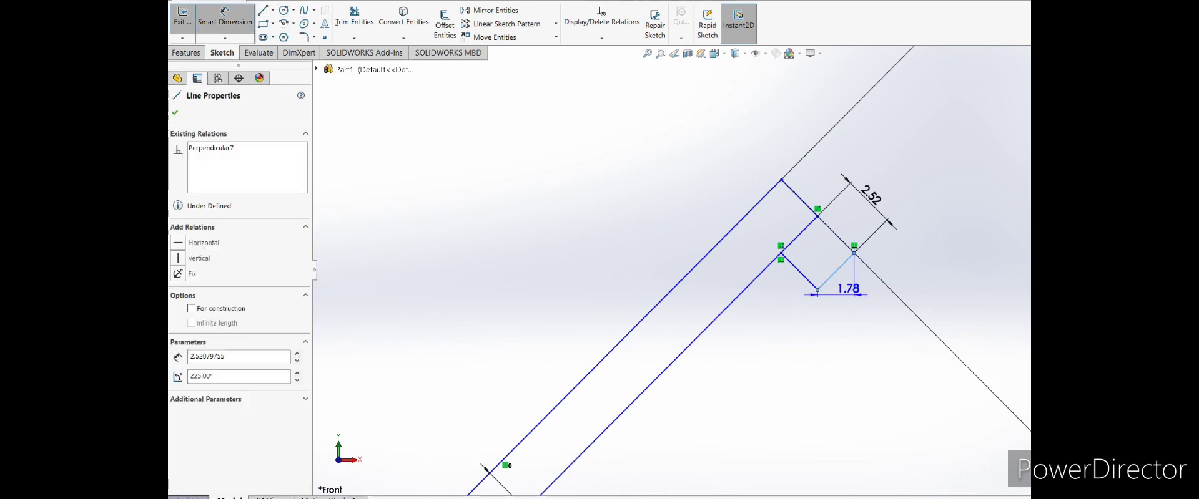
pyautogui.click(840, 290)
pyautogui.write('3')
pyautogui.press('Return')
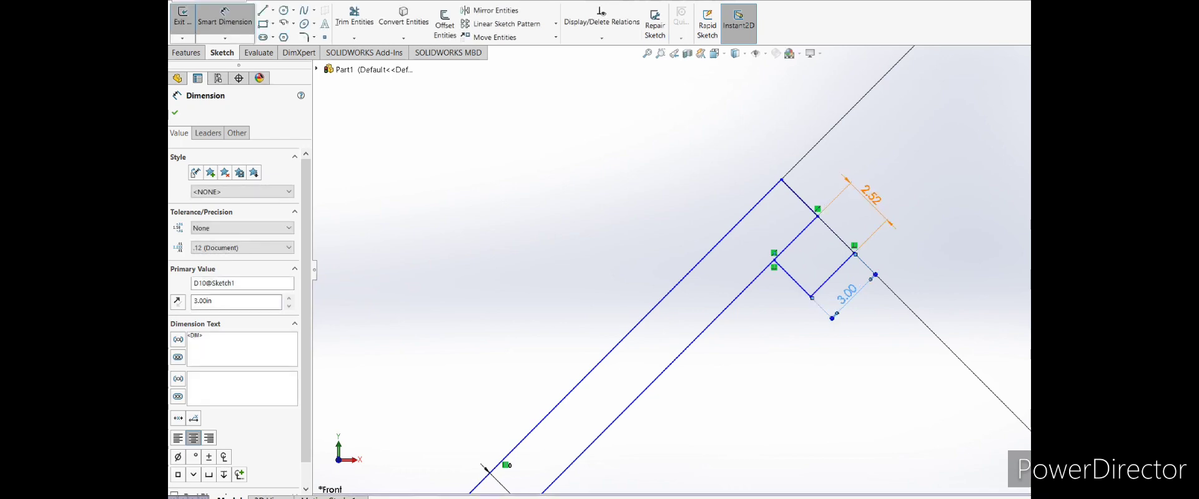
pyautogui.click(889, 224)
pyautogui.write('1.5')
pyautogui.press('Return')
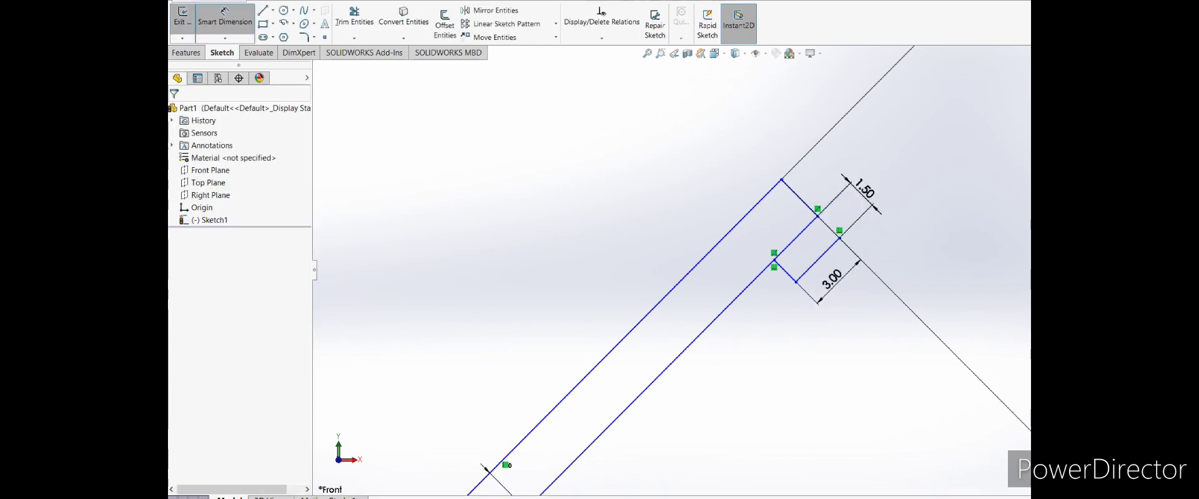
pyautogui.click(354, 22)
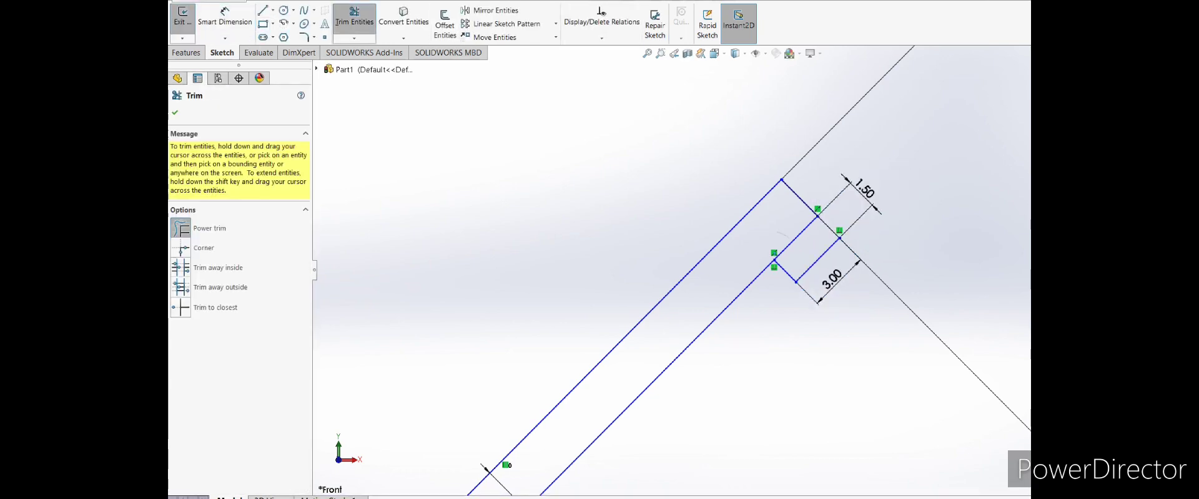
# Stop trimming and exit the first sketch
pyautogui.scroll(2, 731, 269)
pyautogui.scroll(5, 656, 322)
pyautogui.scroll(-2, 674, 440)
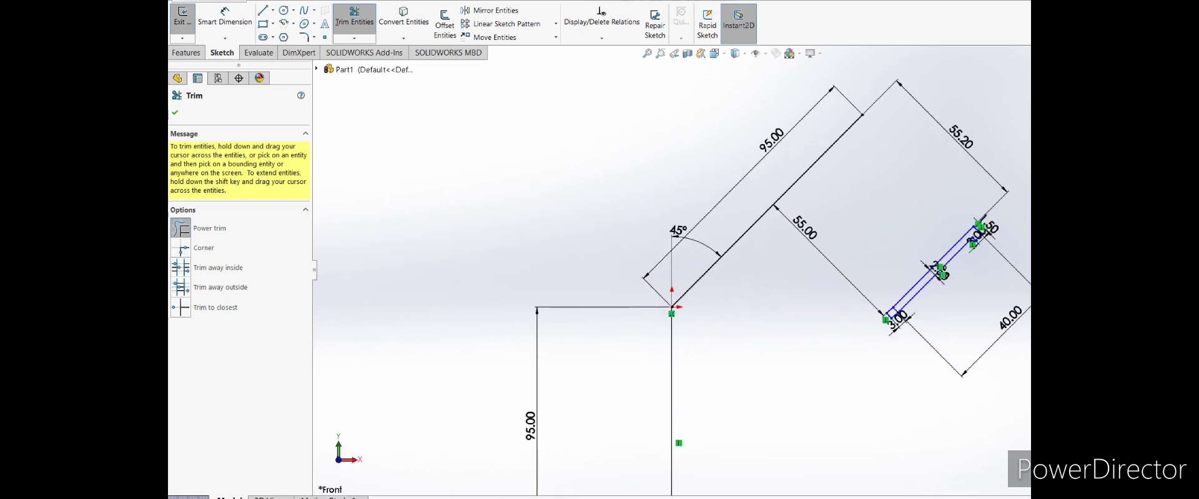
pyautogui.scroll(2, 704, 370)
pyautogui.scroll(2, 731, 272)
pyautogui.press('Escape')
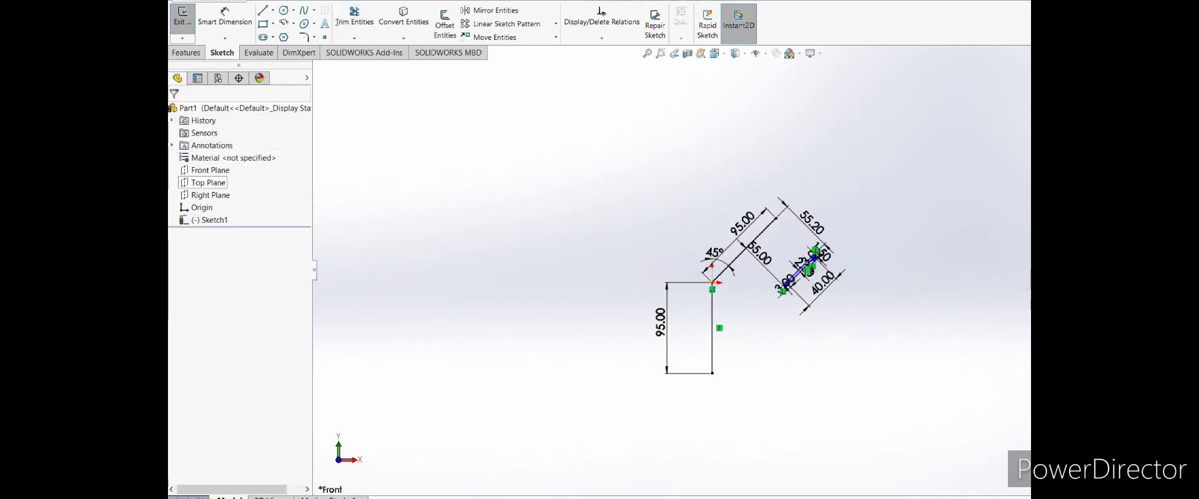
pyautogui.click(208, 182)
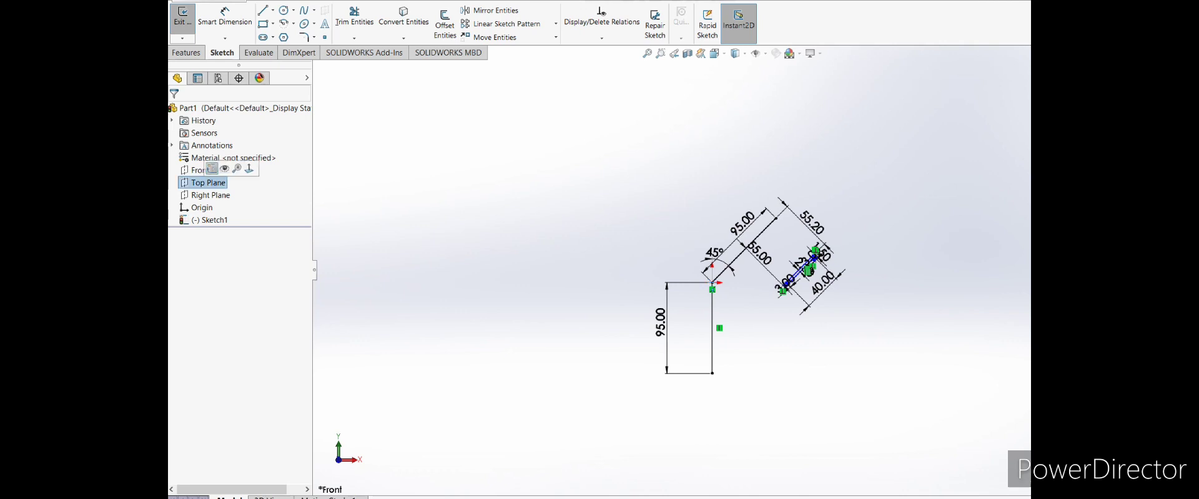
pyautogui.click(182, 19)
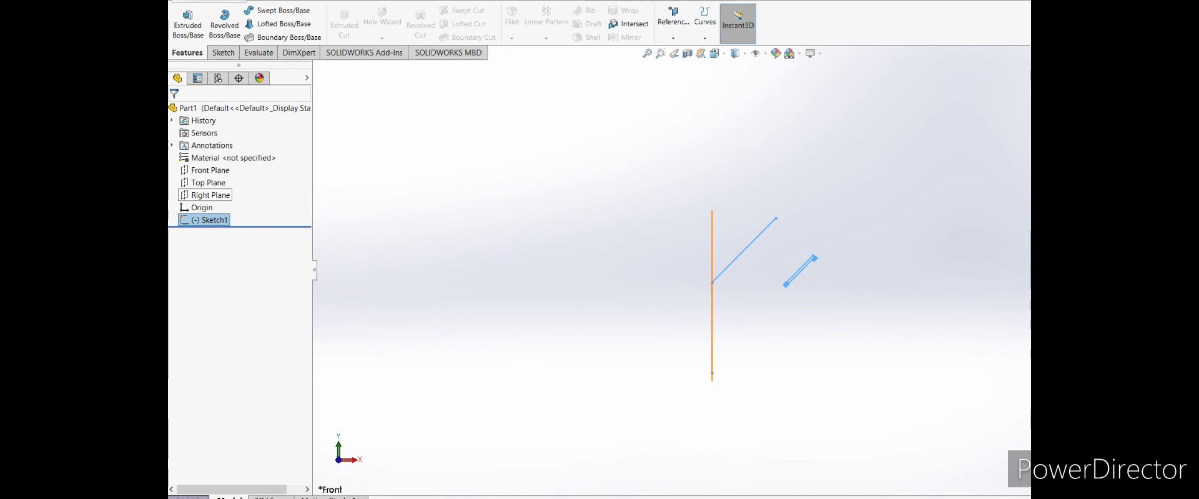
# Start a sketch on the Right Plane and convert Sketch1's vertical line into it
pyautogui.click(211, 195)
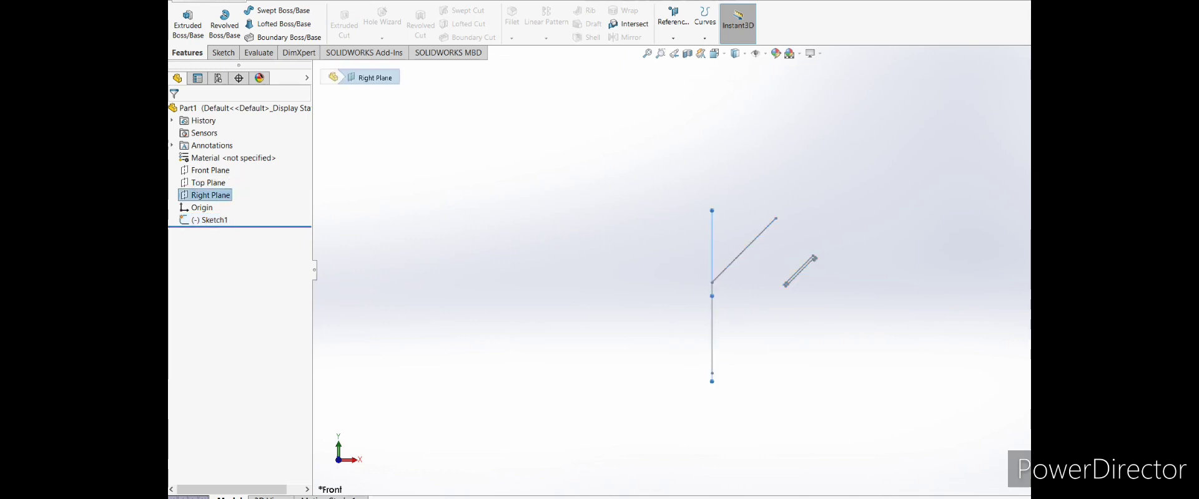
pyautogui.rightClick(210, 195)
pyautogui.click(230, 179)
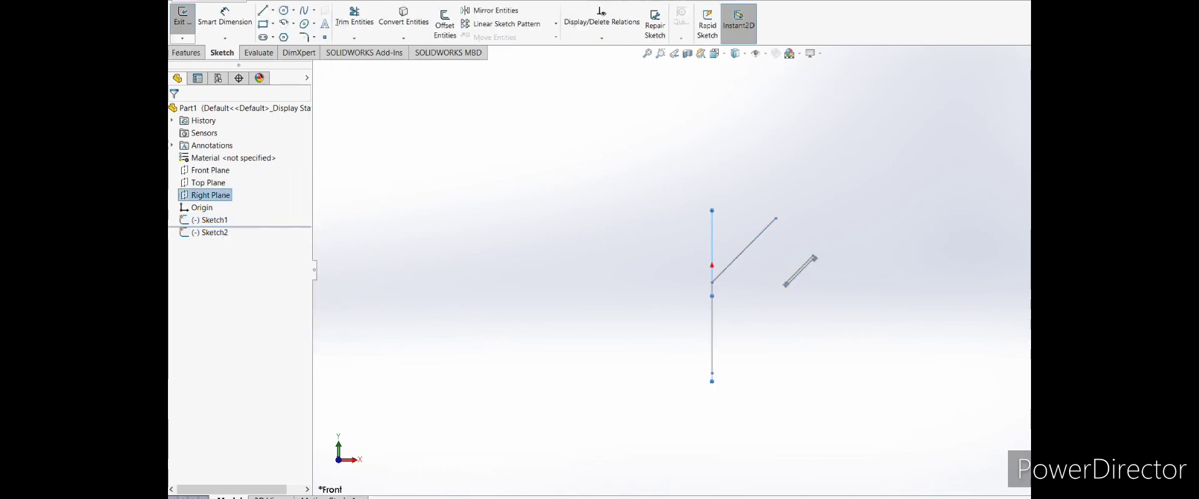
pyautogui.click(403, 19)
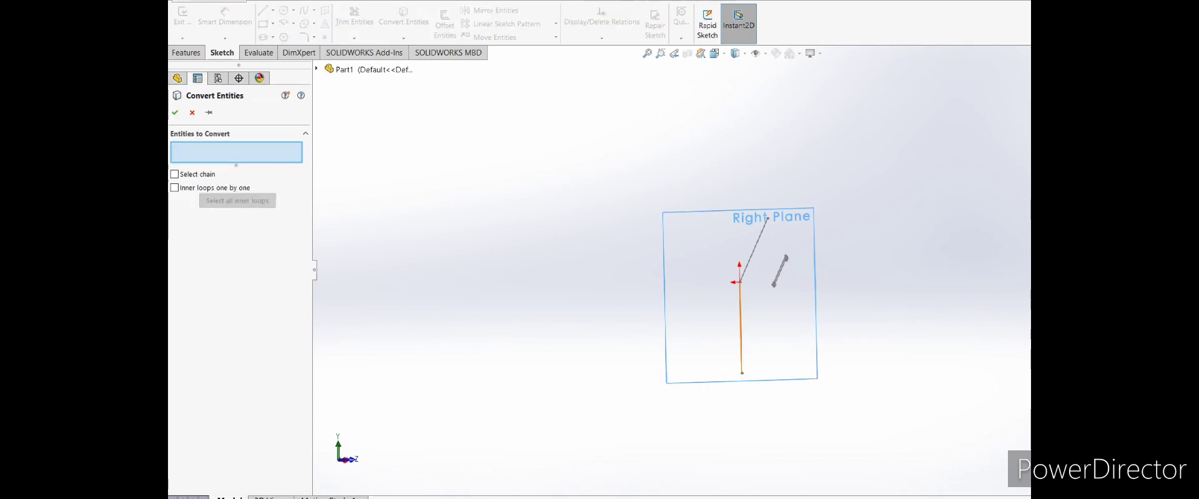
pyautogui.click(740, 328)
pyautogui.press('Return')
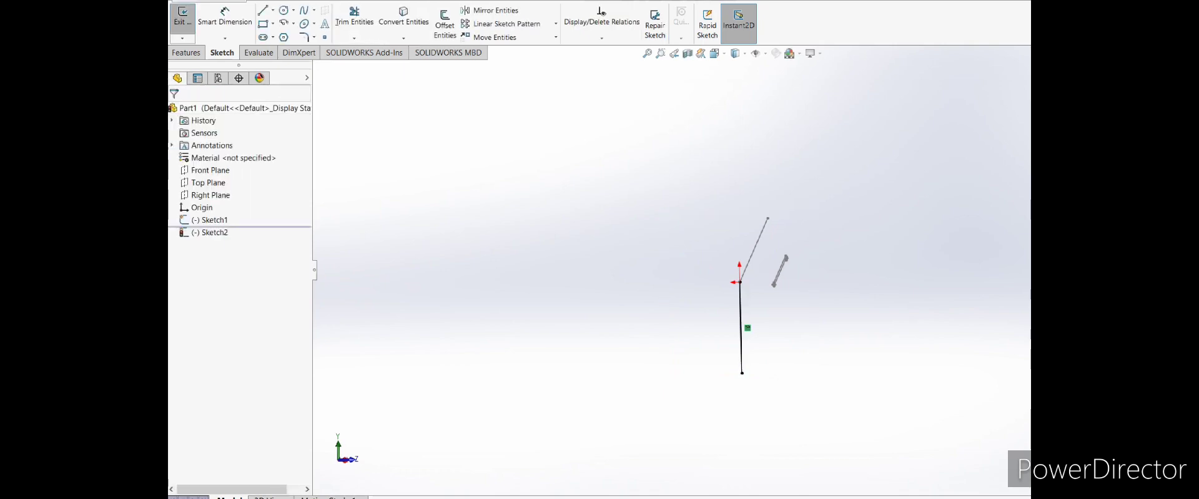
pyautogui.hotkey('ctrl', '1')
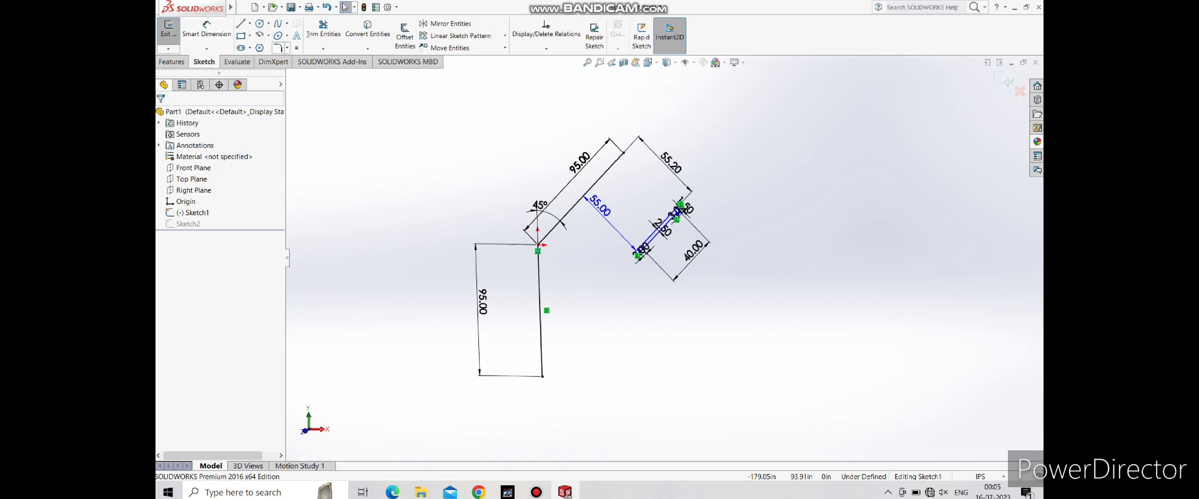
pyautogui.click(277, 47)
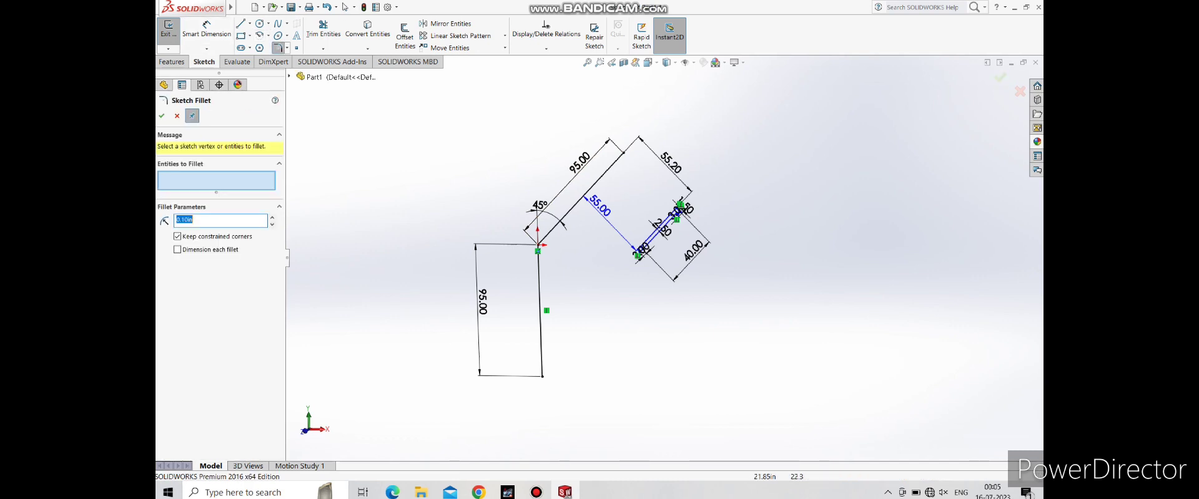
# Fillet the corner between the 45° and vertical lines with radius 110, then exit Sketch1
pyautogui.click(569, 213)
pyautogui.doubleClick(188, 220)
pyautogui.write('110')
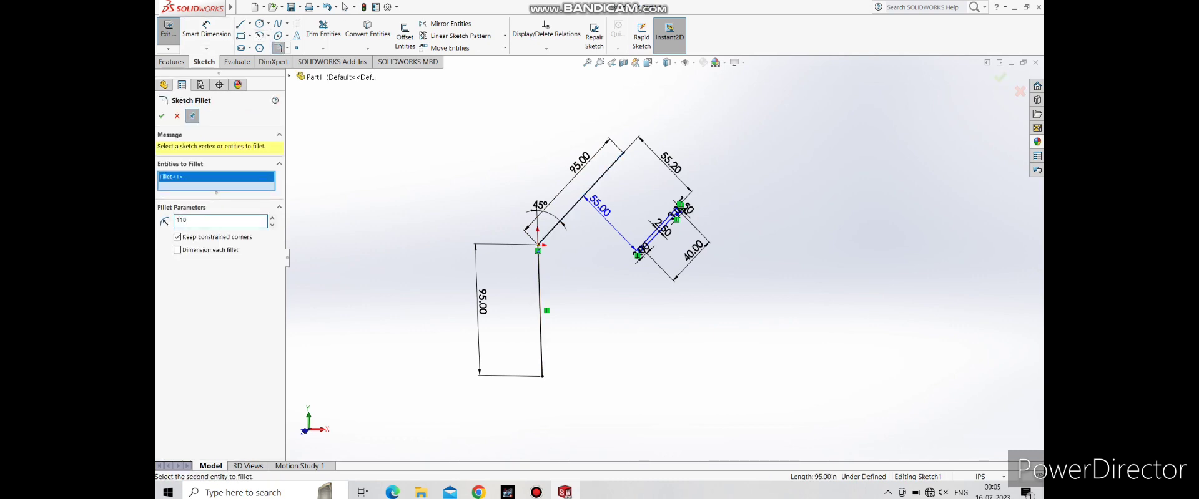
pyautogui.click(540, 312)
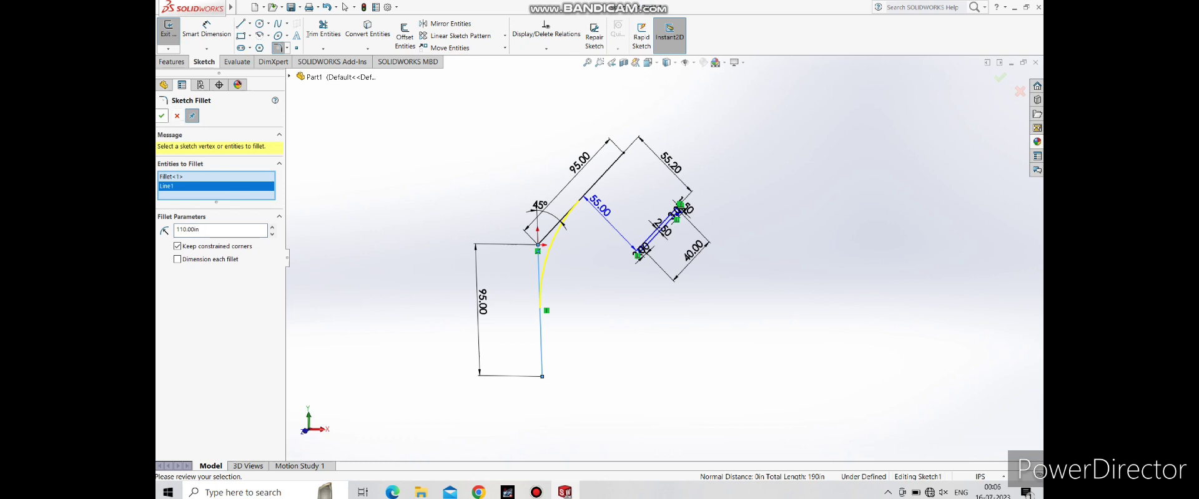
pyautogui.press('Return')
pyautogui.press('Left')
pyautogui.press('Left')
pyautogui.press('Left')
pyautogui.press('Left')
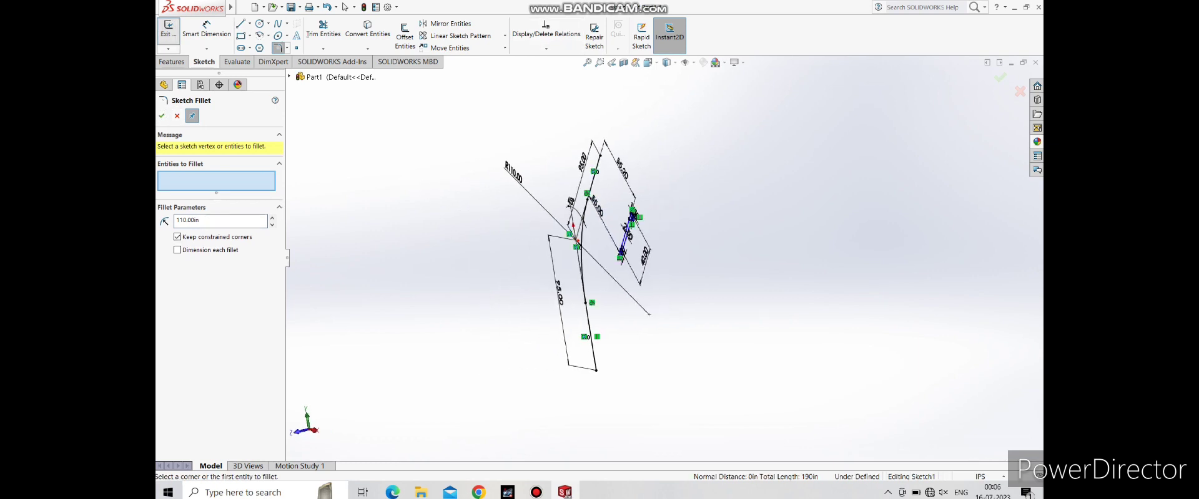
pyautogui.press('Escape')
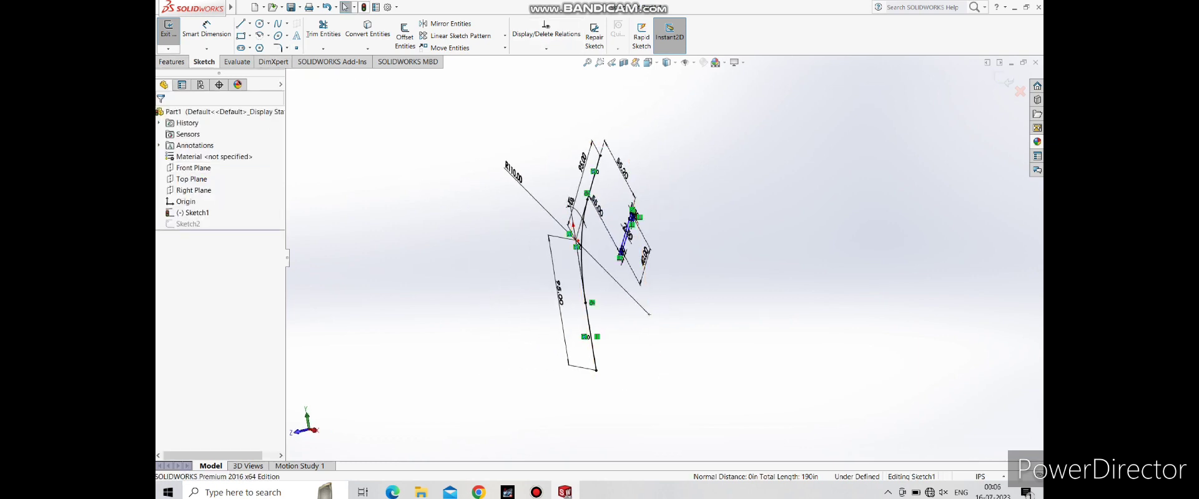
pyautogui.click(172, 61)
pyautogui.click(611, 48)
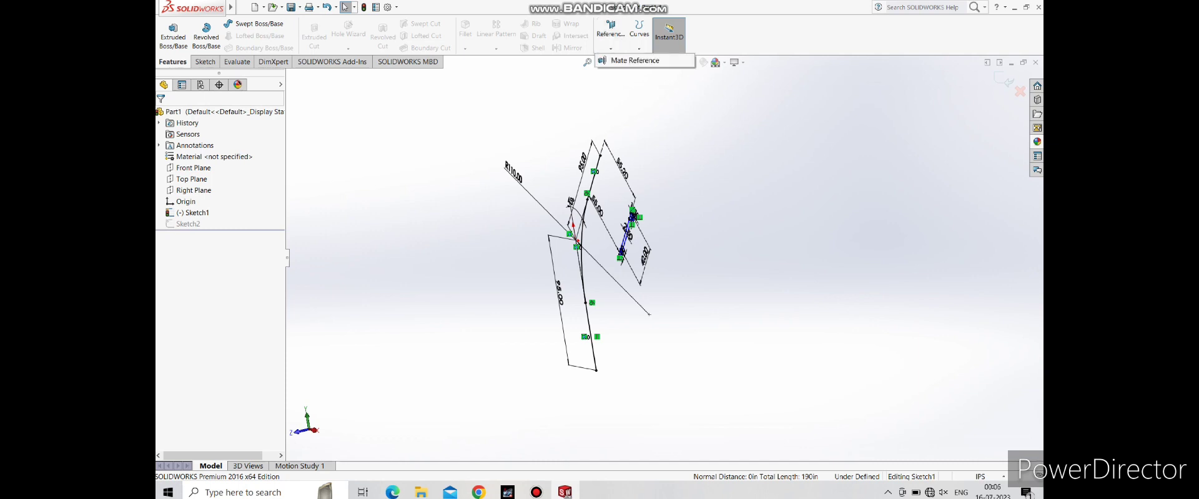
pyautogui.hotkey('ctrl', 'b')
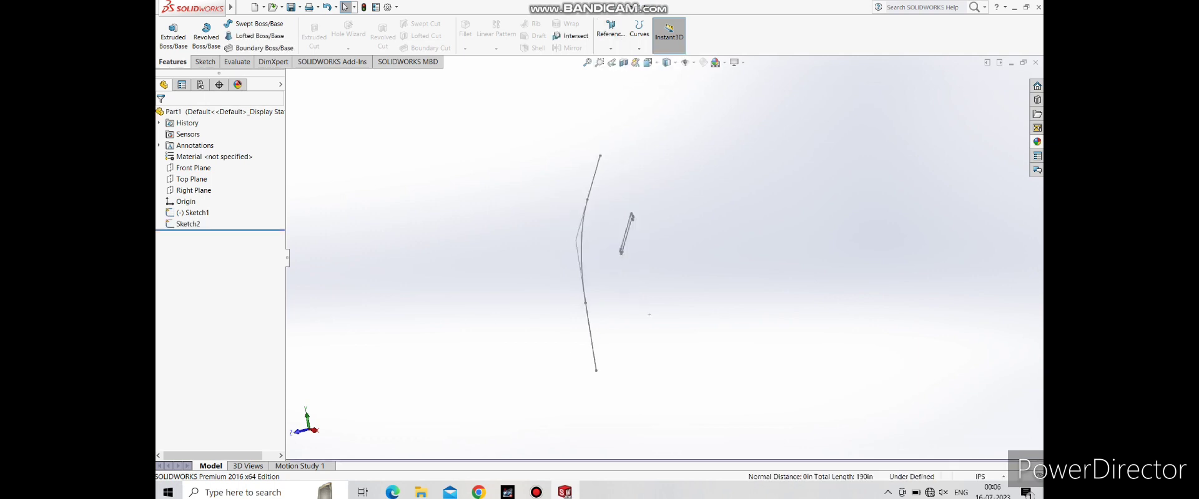
# Create Plane1 through the arc–line vertex, perpendicular to the 45° path line
pyautogui.moveTo(654, 314); pyautogui.dragTo(678, 314, button='middle')
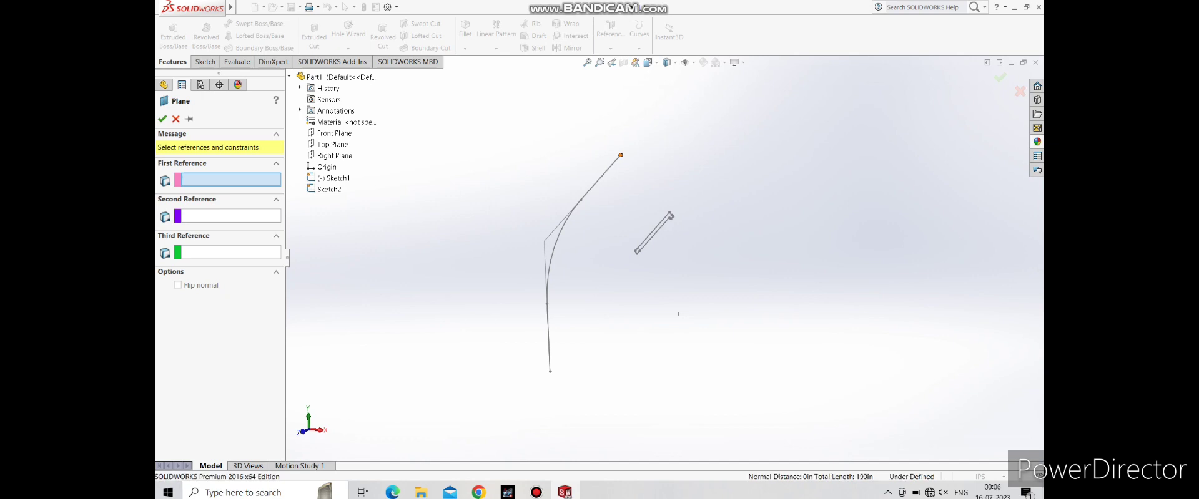
pyautogui.click(619, 156)
pyautogui.click(616, 160)
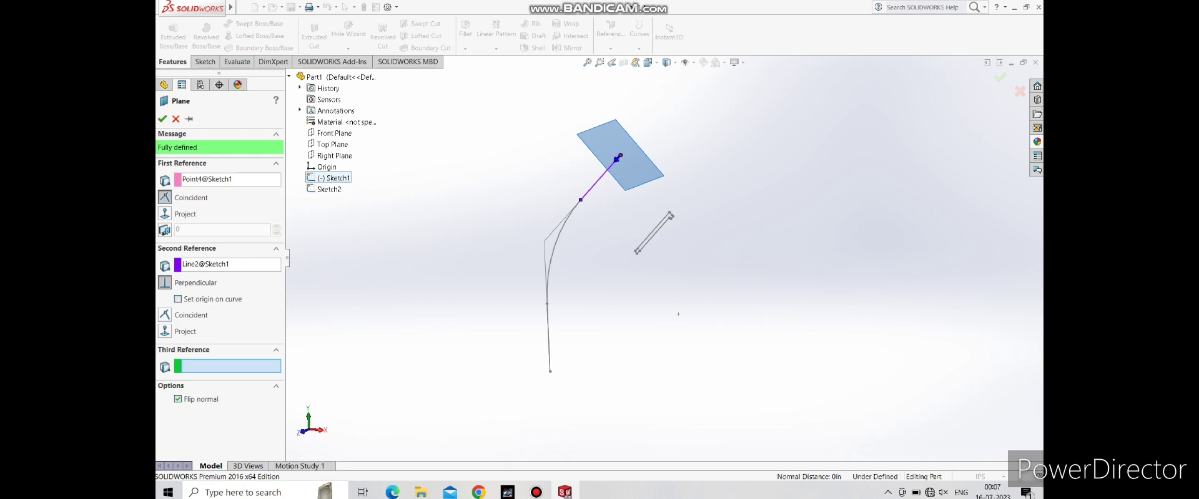
pyautogui.scroll(-5, 542, 147)
pyautogui.scroll(4, 541, 147)
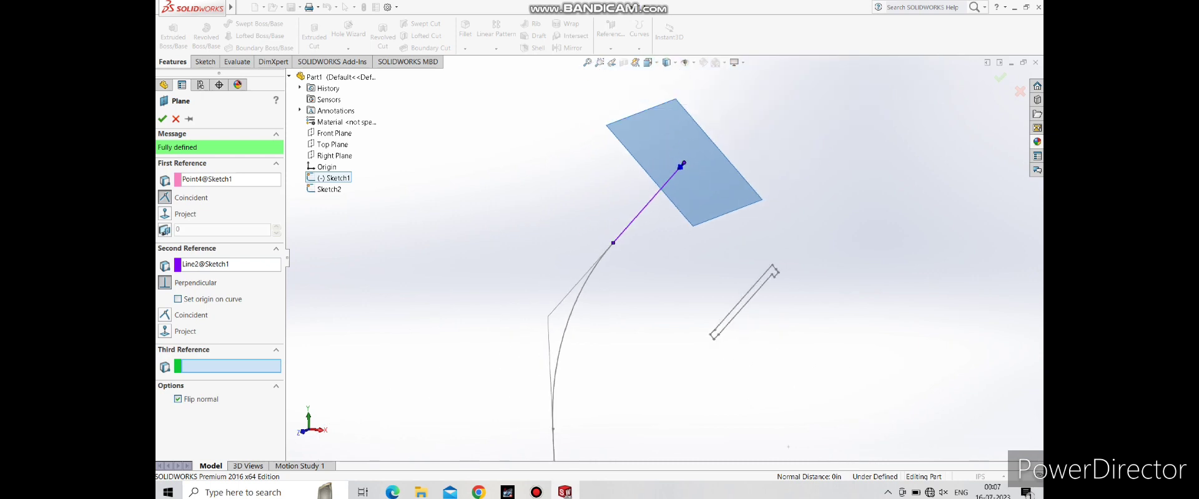
pyautogui.scroll(-2, 541, 147)
pyautogui.click(613, 243)
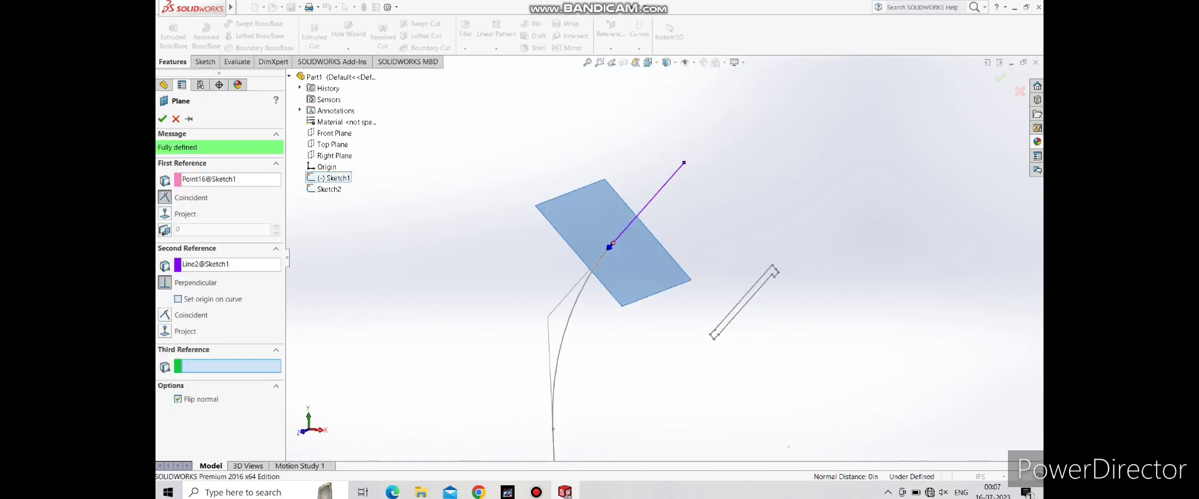
pyautogui.hotkey('ctrl', '1')
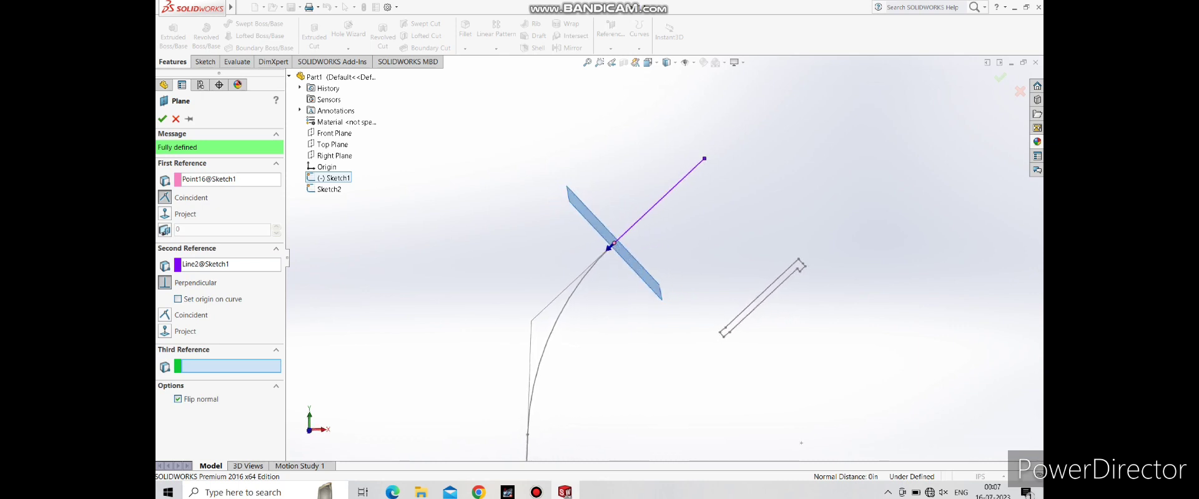
pyautogui.scroll(-2, 802, 443)
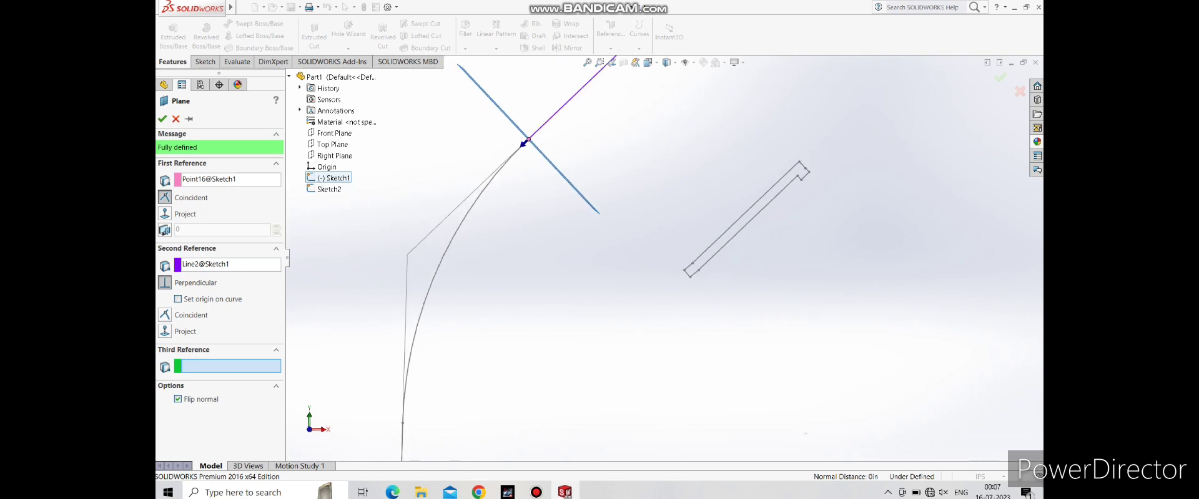
pyautogui.press('Return')
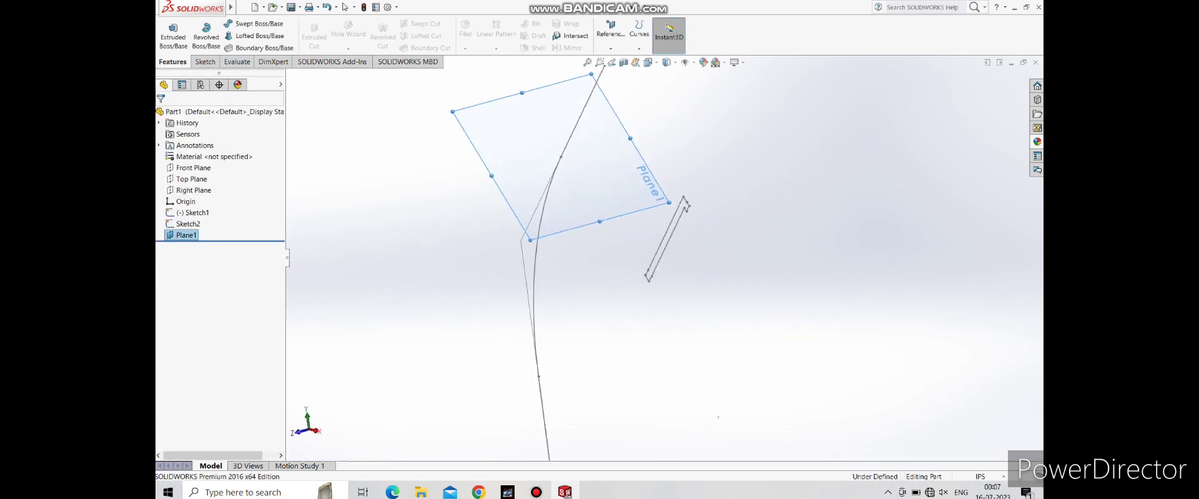
# Start a new sketch on Plane1
pyautogui.moveTo(718, 417); pyautogui.dragTo(703, 422, button='middle')
pyautogui.rightClick(538, 118)
pyautogui.click(568, 155)
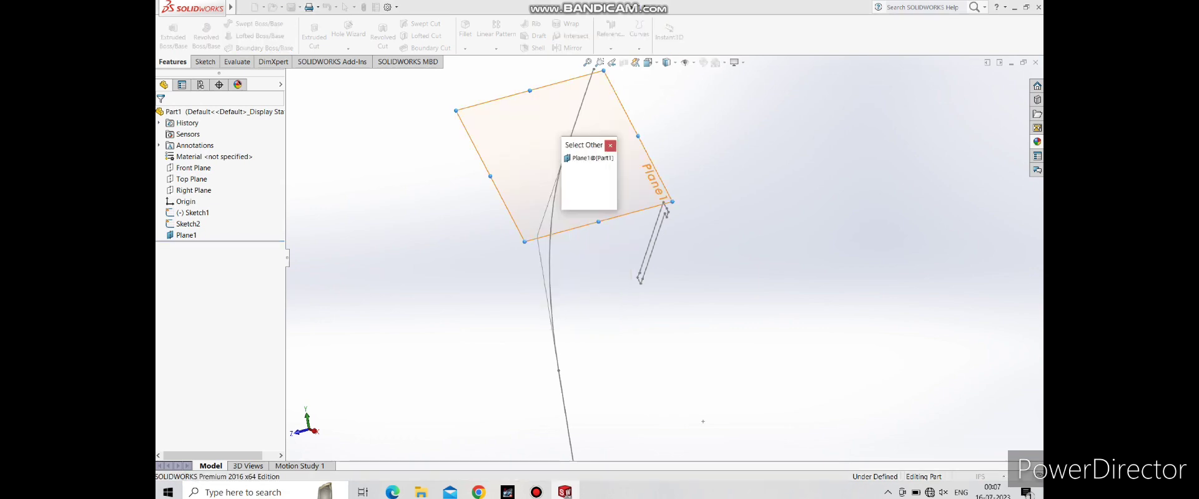
pyautogui.rightClick(538, 119)
pyautogui.click(558, 122)
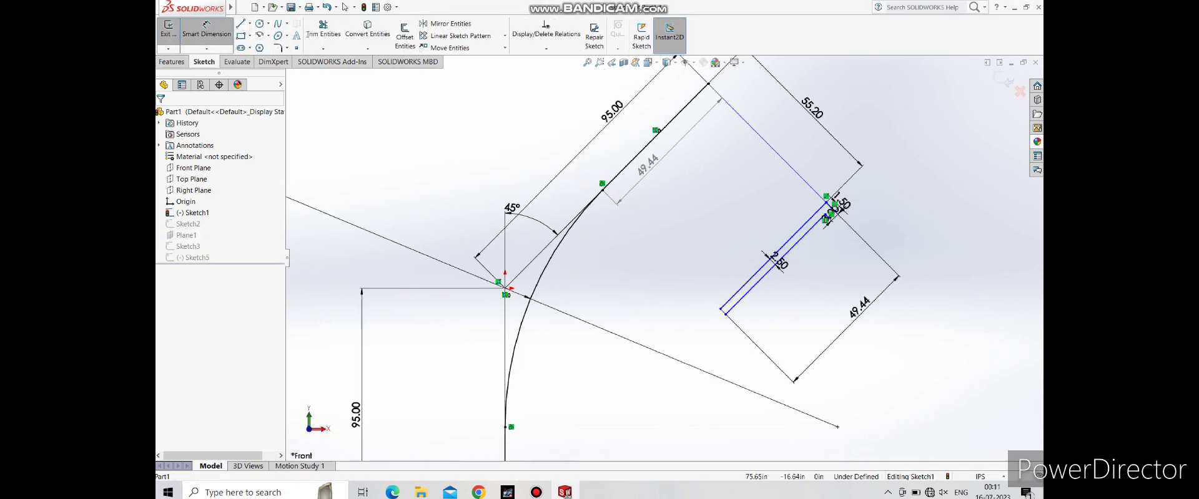
# Join the two parallel lines' lower ends with a 2.50 line and exit Sketch1
pyautogui.scroll(-2, 768, 357)
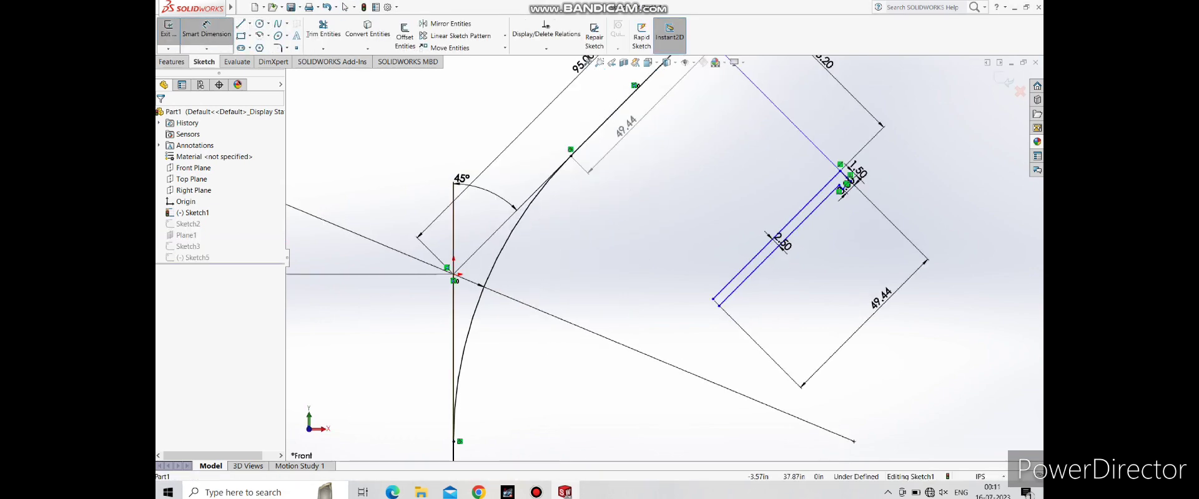
pyautogui.click(240, 24)
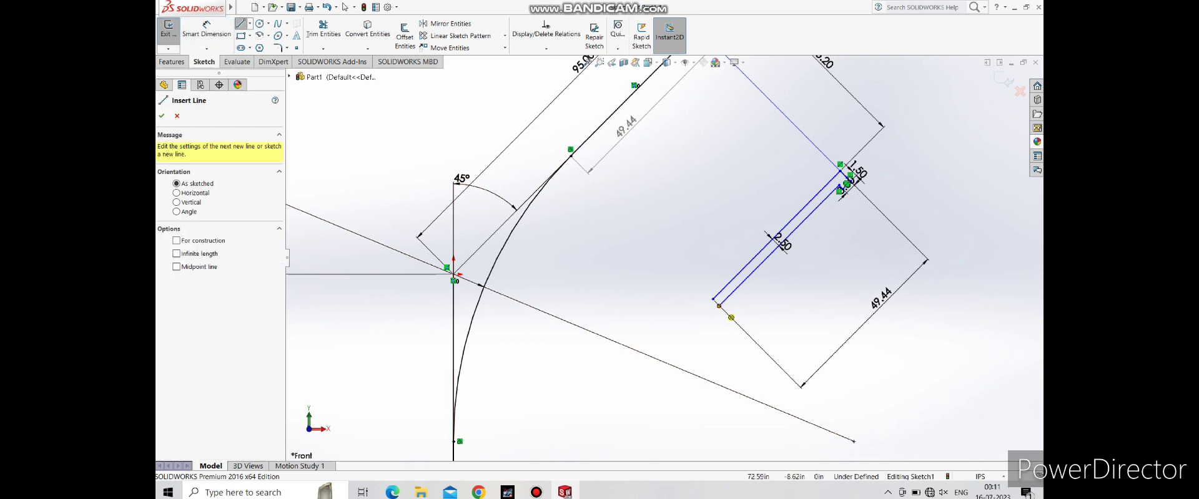
pyautogui.moveTo(719, 306); pyautogui.dragTo(714, 300)
pyautogui.press('Escape')
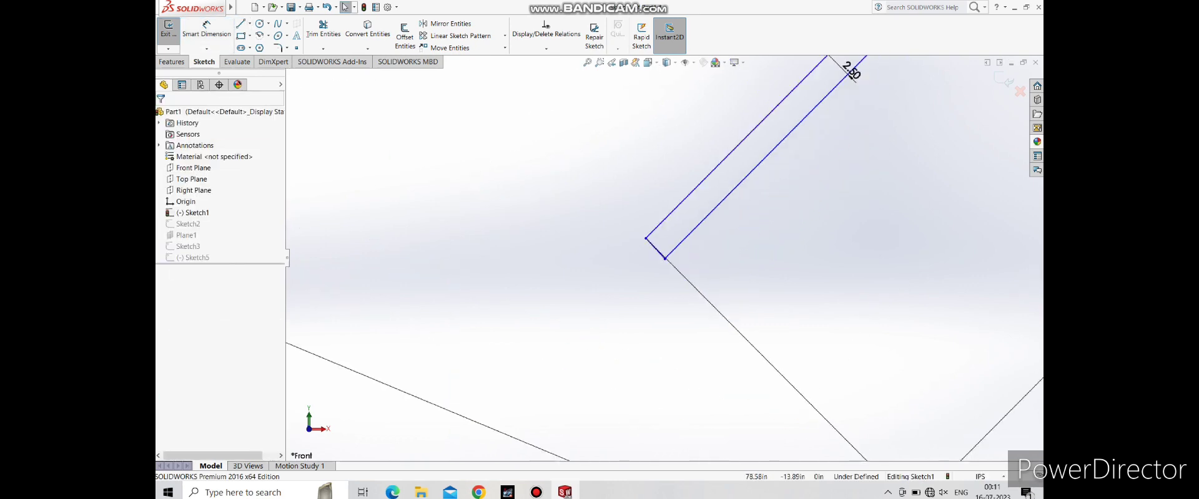
pyautogui.press('f')
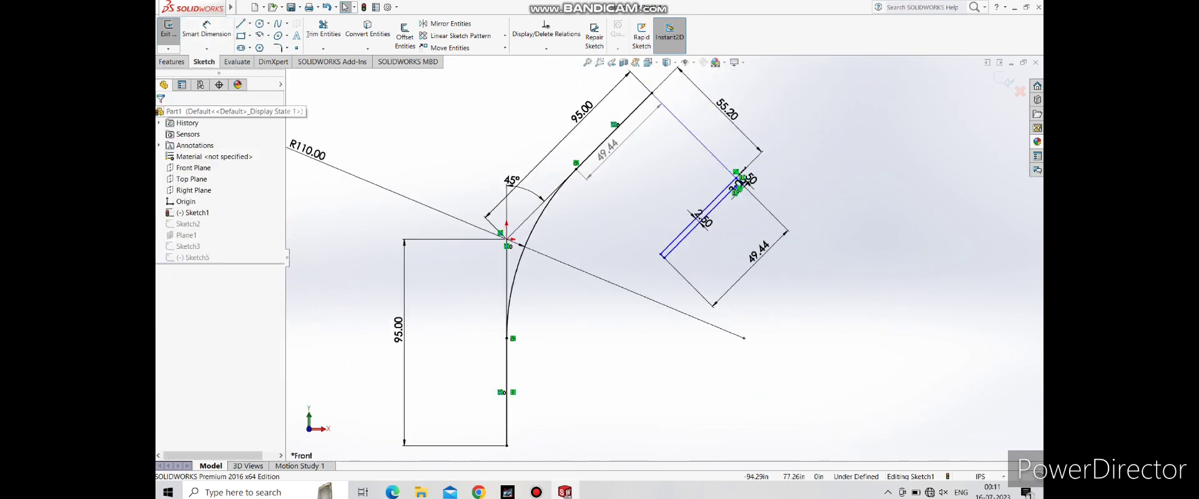
pyautogui.click(1005, 80)
pyautogui.moveTo(744, 338)
pyautogui.mouseDown(button='middle')
pyautogui.moveTo(617, 362)
pyautogui.moveTo(682, 336)
pyautogui.moveTo(723, 290)
pyautogui.mouseUp(button='middle')
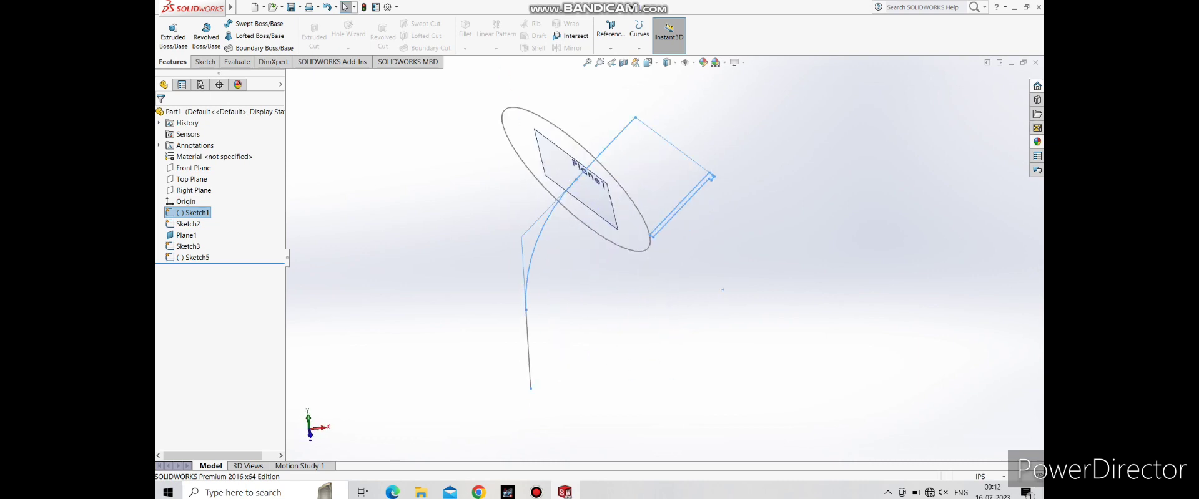
# Start a revolve of Sketch1 and clear the wrongly picked contour
pyautogui.click(206, 35)
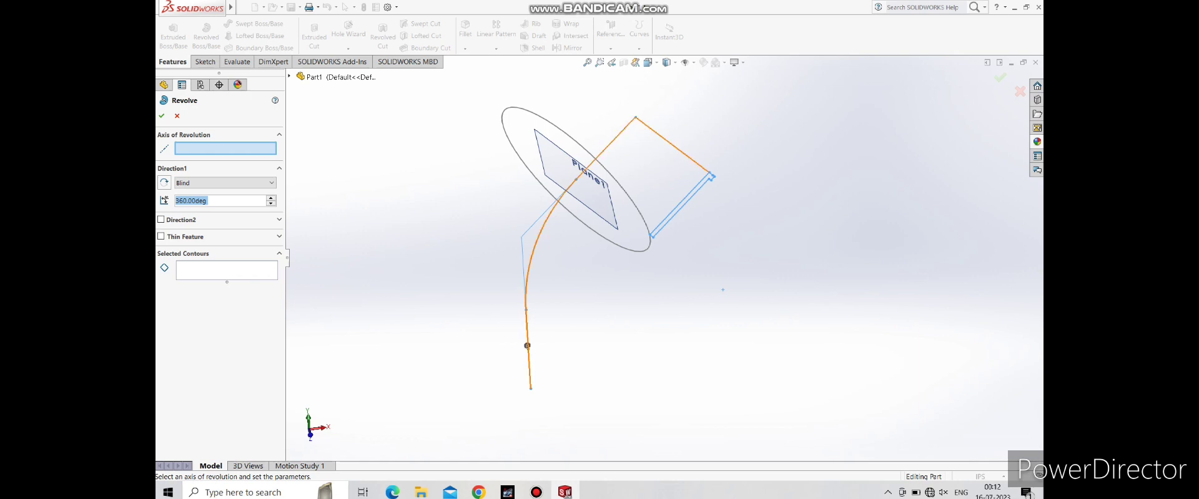
pyautogui.click(528, 346)
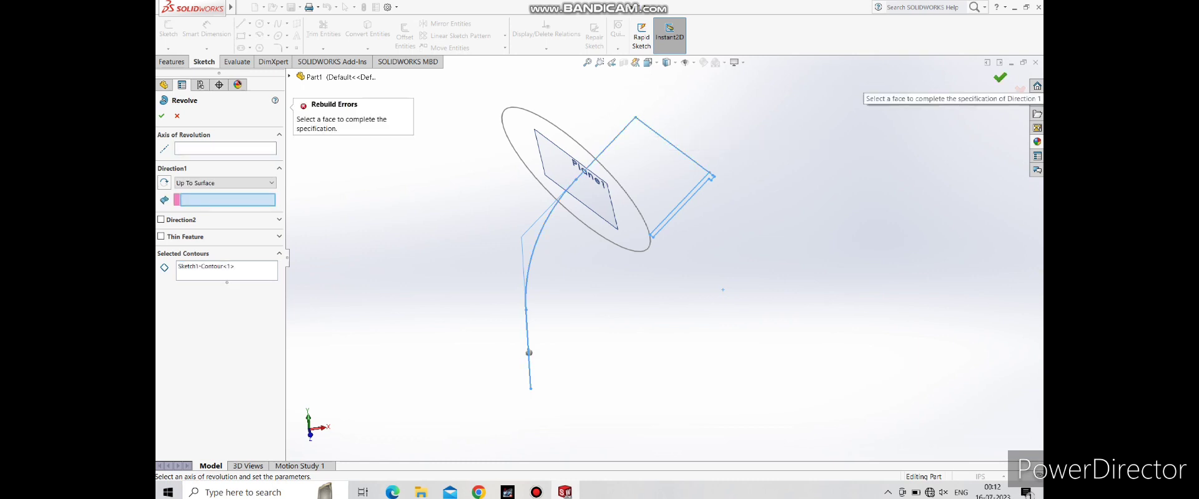
pyautogui.press('Escape')
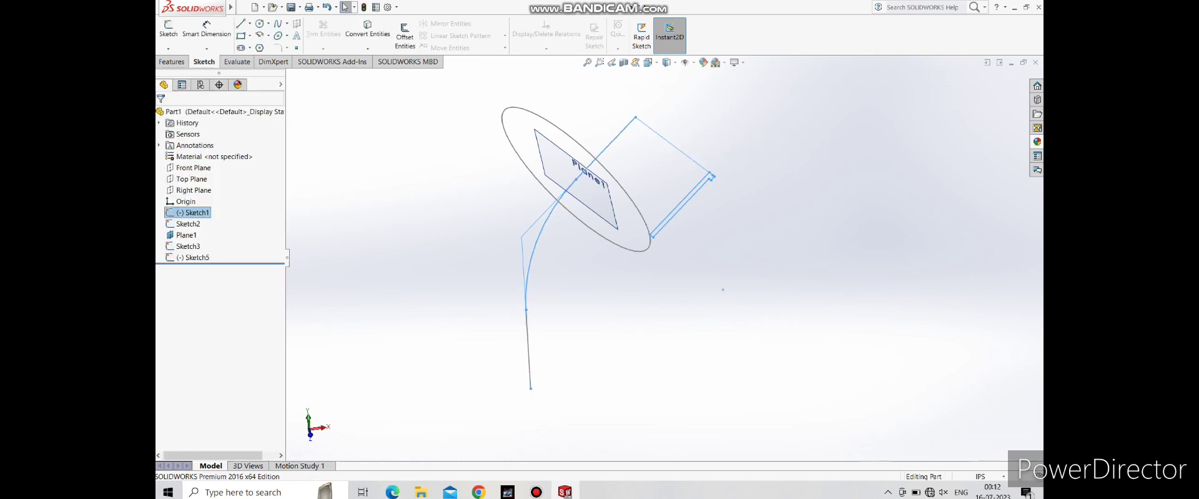
pyautogui.click(168, 28)
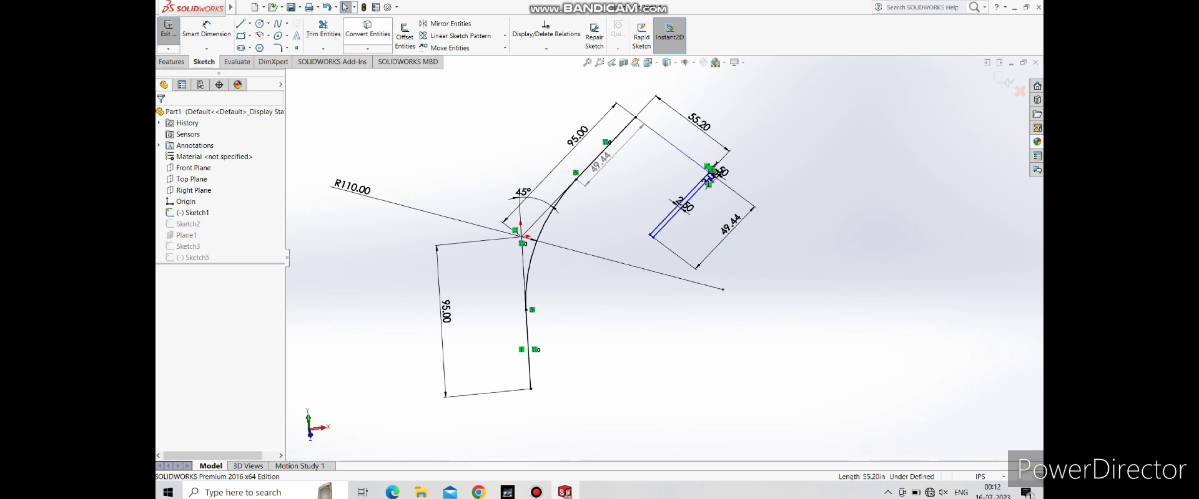
pyautogui.click(323, 29)
pyautogui.hotkey('ctrl', 'b')
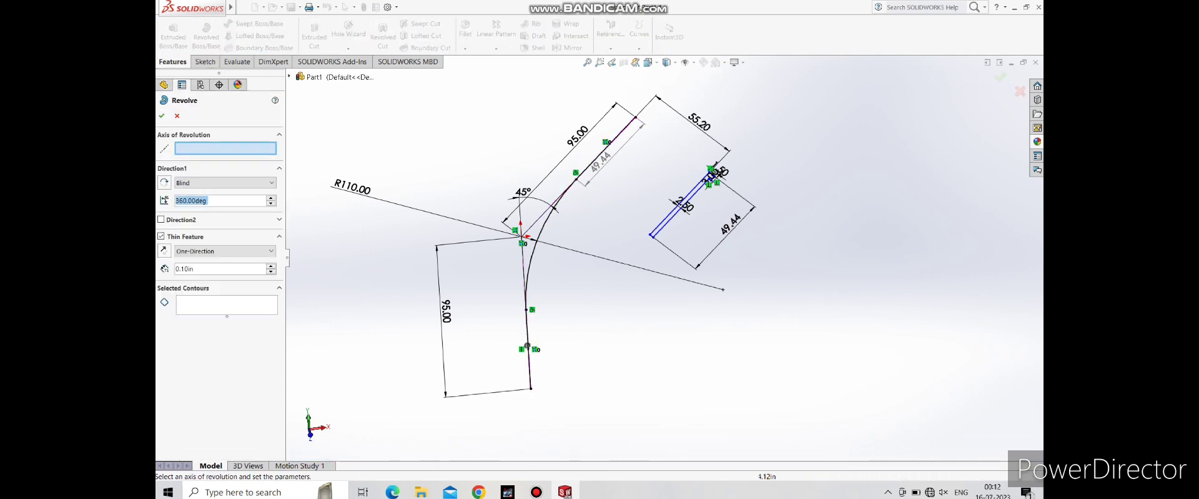
pyautogui.click(528, 340)
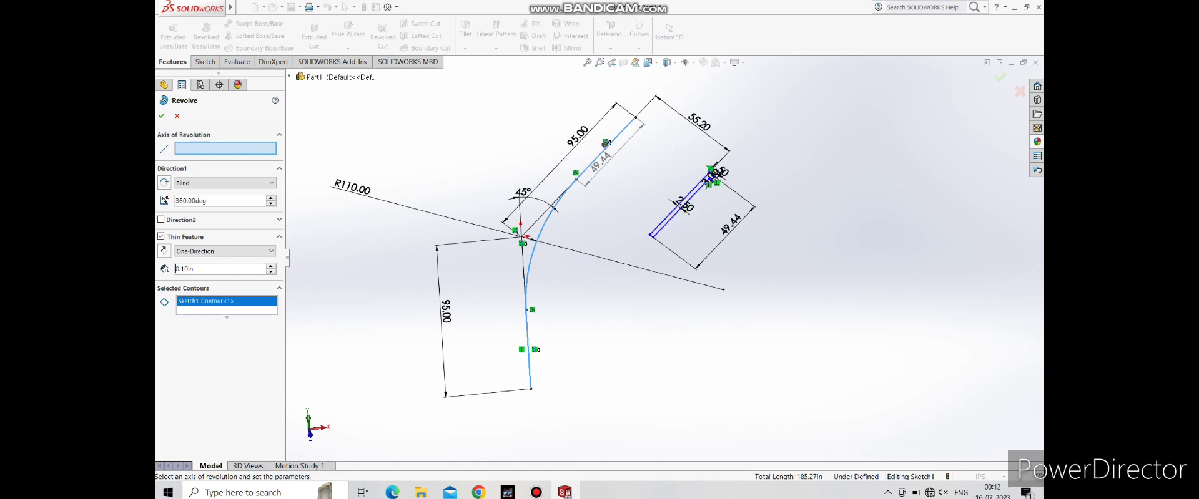
pyautogui.rightClick(201, 301)
pyautogui.click(232, 306)
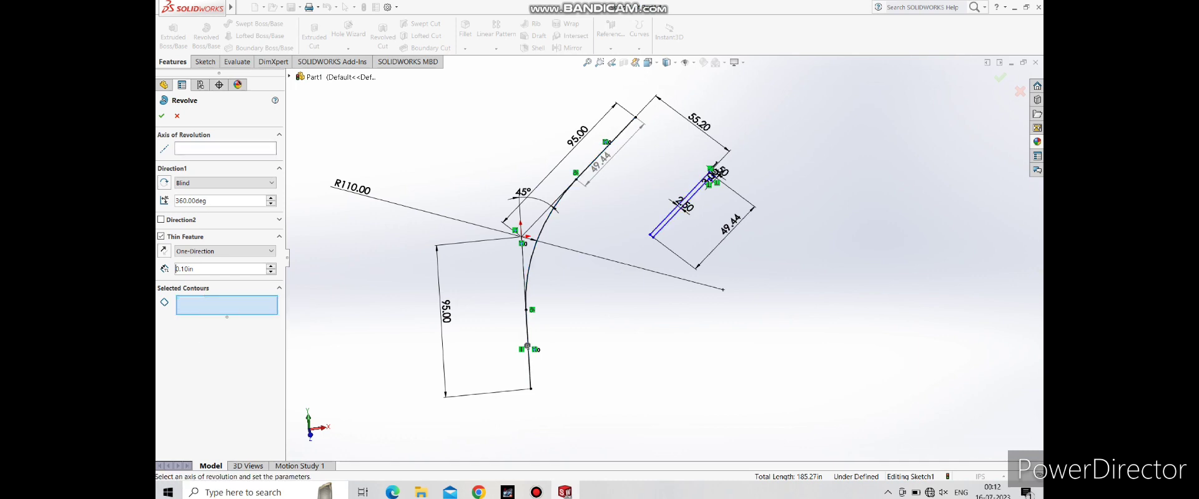
# Revolve Sketch1-Region<1> 360° about Line2, Thin Feature off, creating Revolve2
pyautogui.click(605, 150)
pyautogui.scroll(-2, 682, 181)
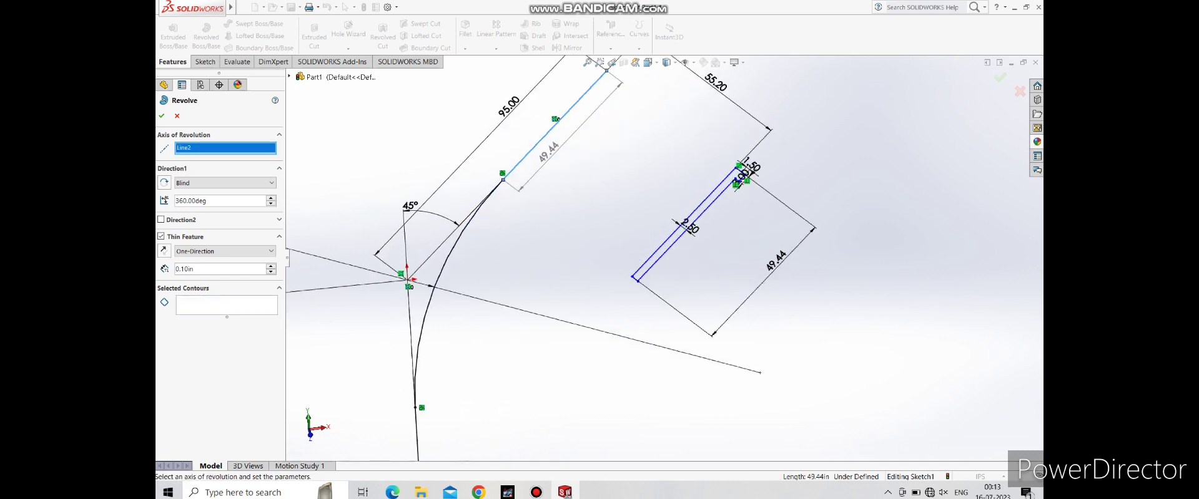
pyautogui.scroll(-2, 682, 180)
pyautogui.click(227, 306)
pyautogui.click(687, 235)
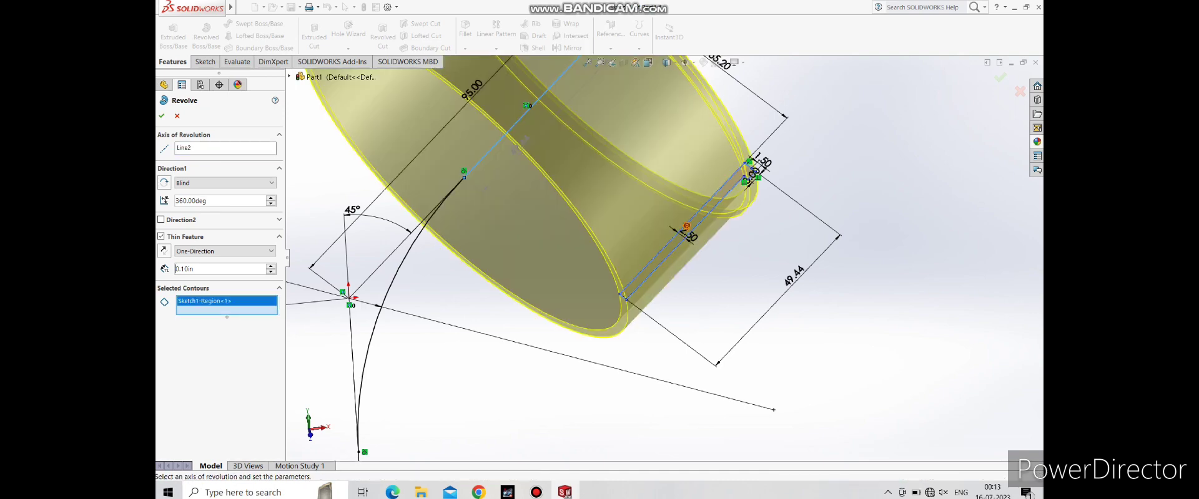
pyautogui.scroll(2, 656, 281)
pyautogui.scroll(1, 655, 281)
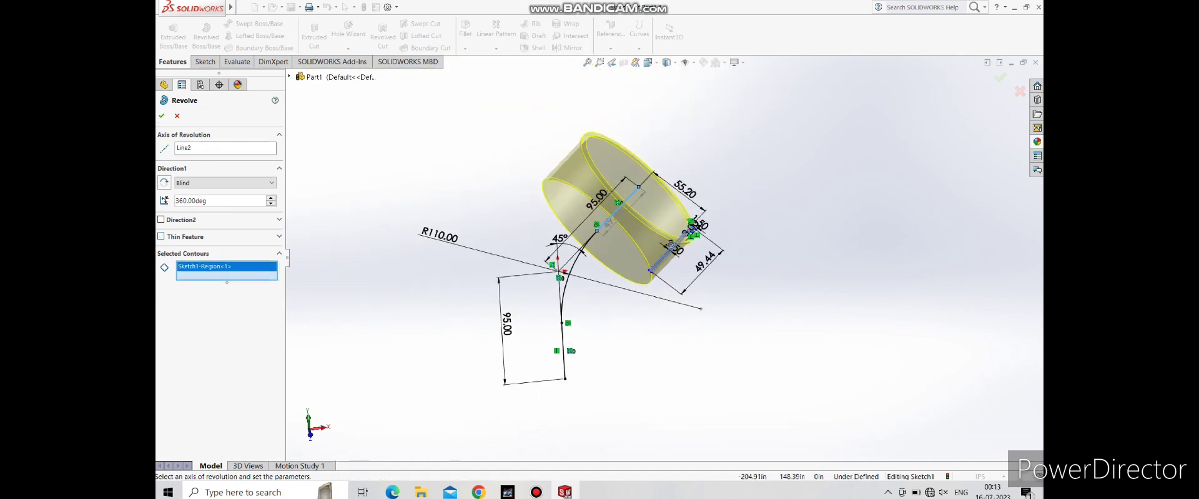
pyautogui.click(162, 115)
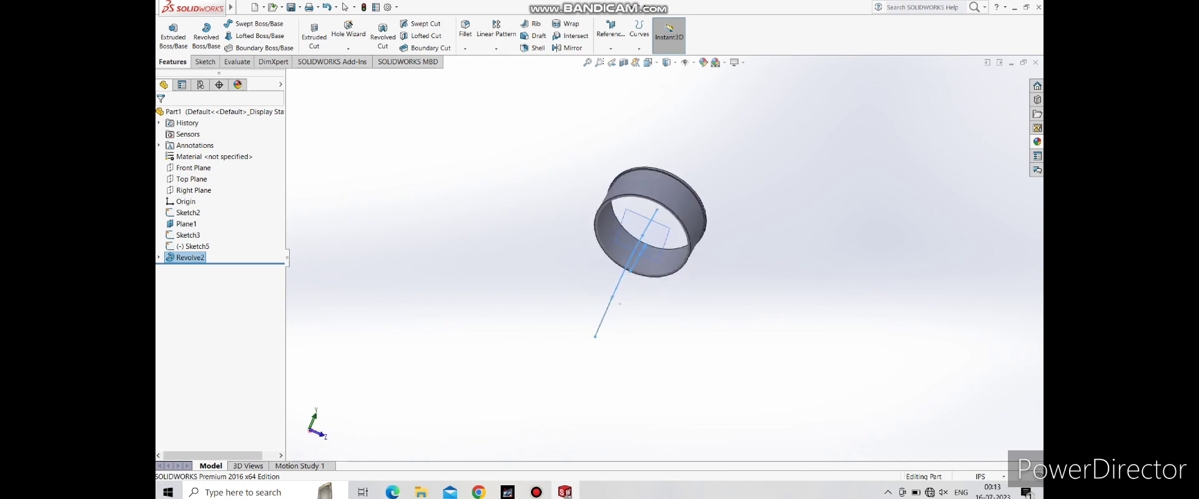
pyautogui.click(254, 24)
pyautogui.scroll(-3, 577, 198)
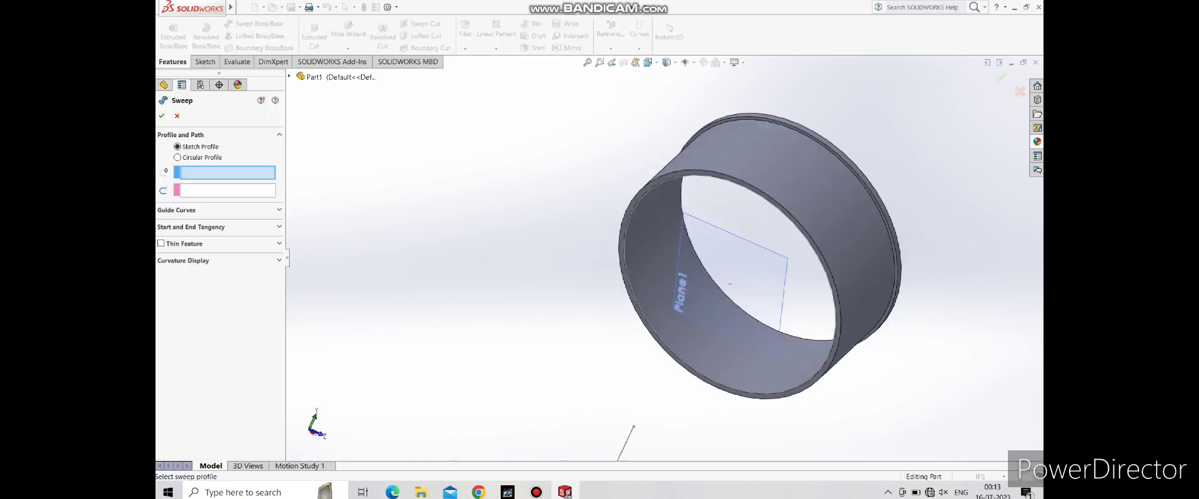
pyautogui.click(626, 222)
pyautogui.scroll(-3, 665, 258)
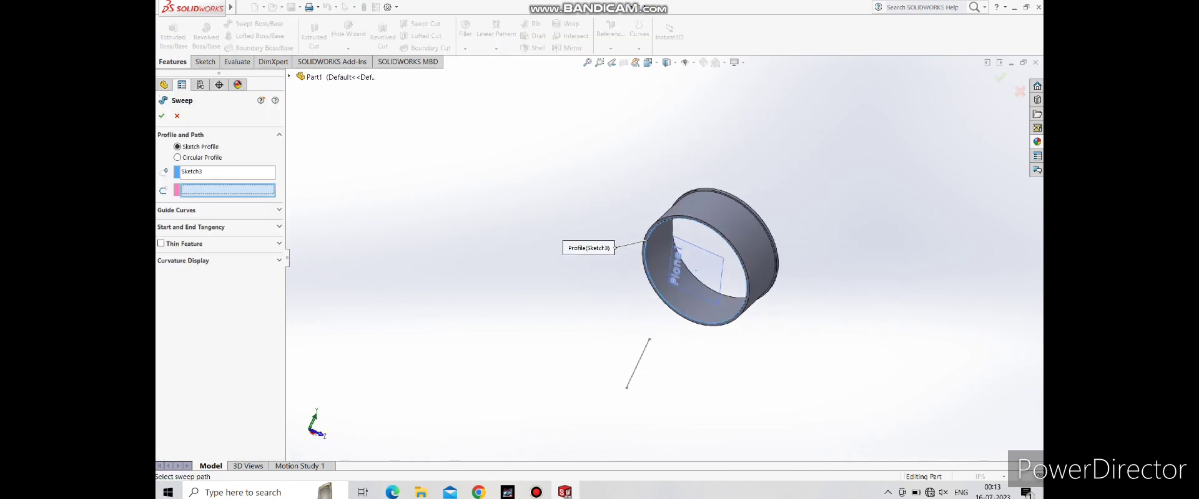
pyautogui.click(637, 364)
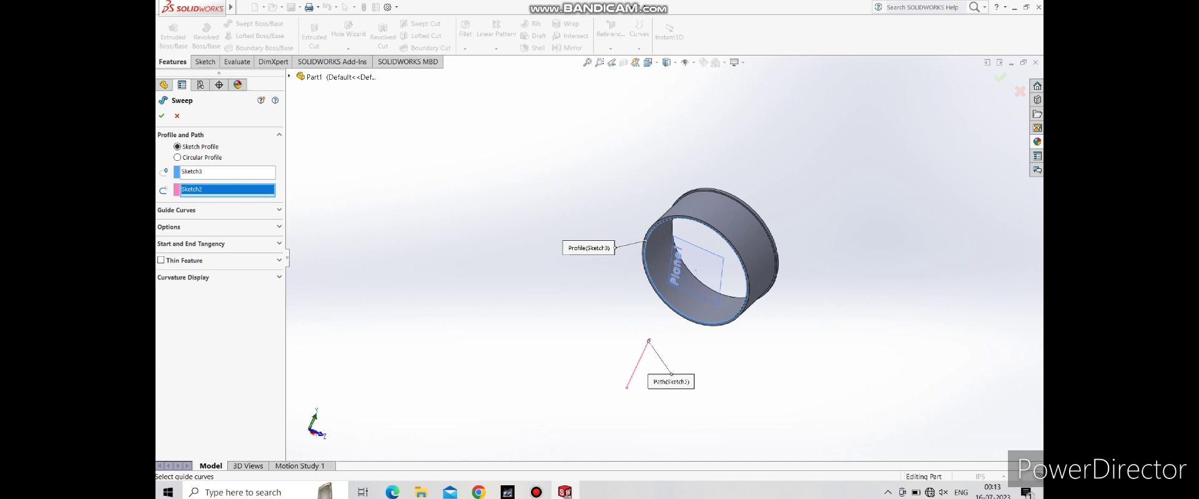
pyautogui.click(176, 115)
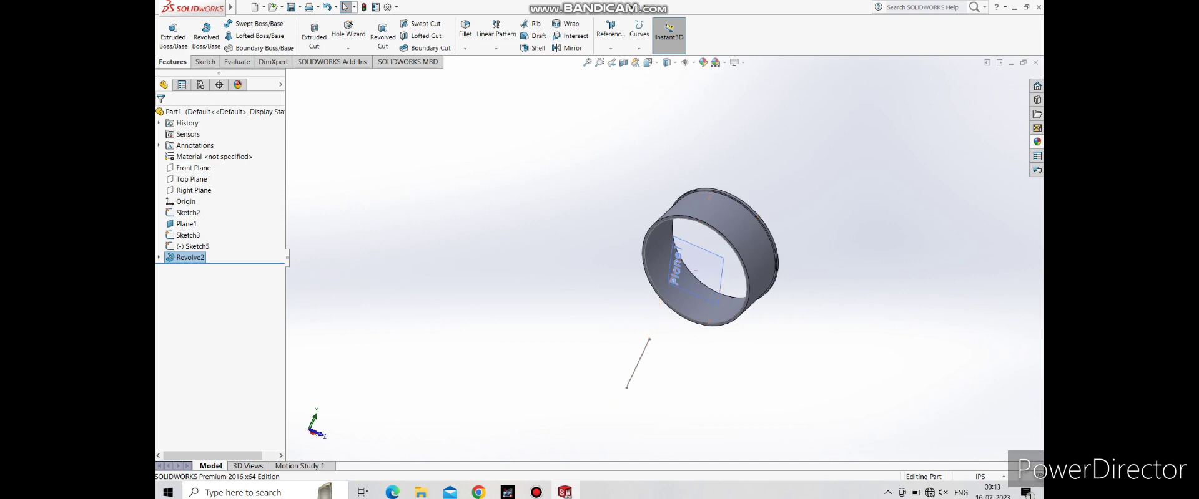
# Start a sketch on the Front Plane and turn the view Normal To it
pyautogui.click(191, 167)
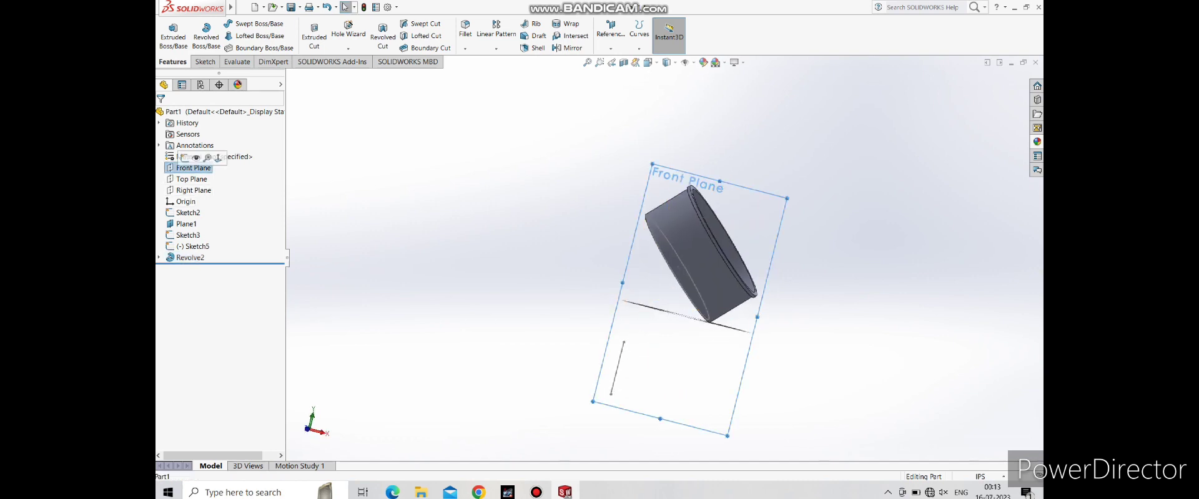
pyautogui.click(185, 158)
pyautogui.rightClick(191, 168)
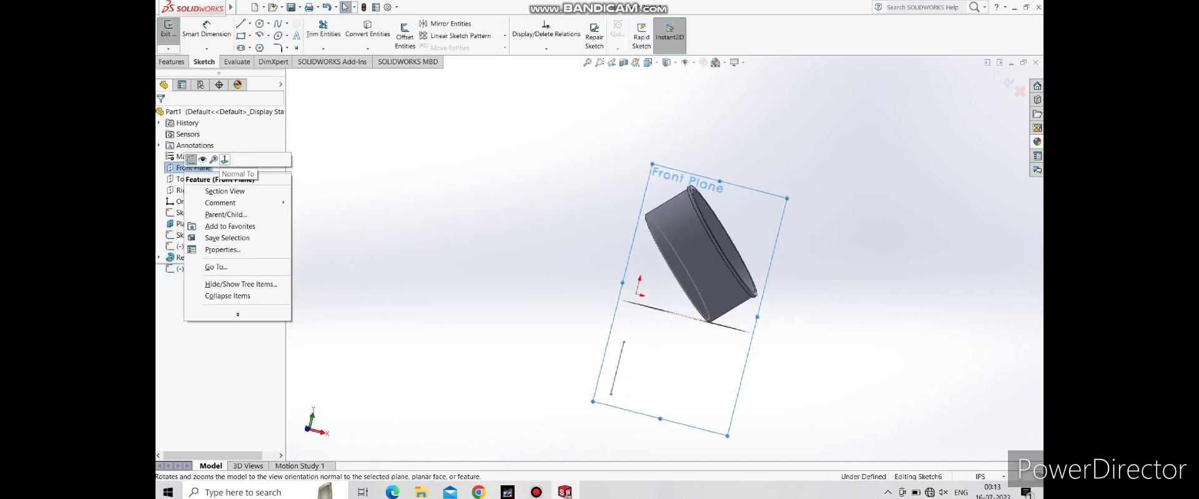
pyautogui.click(240, 164)
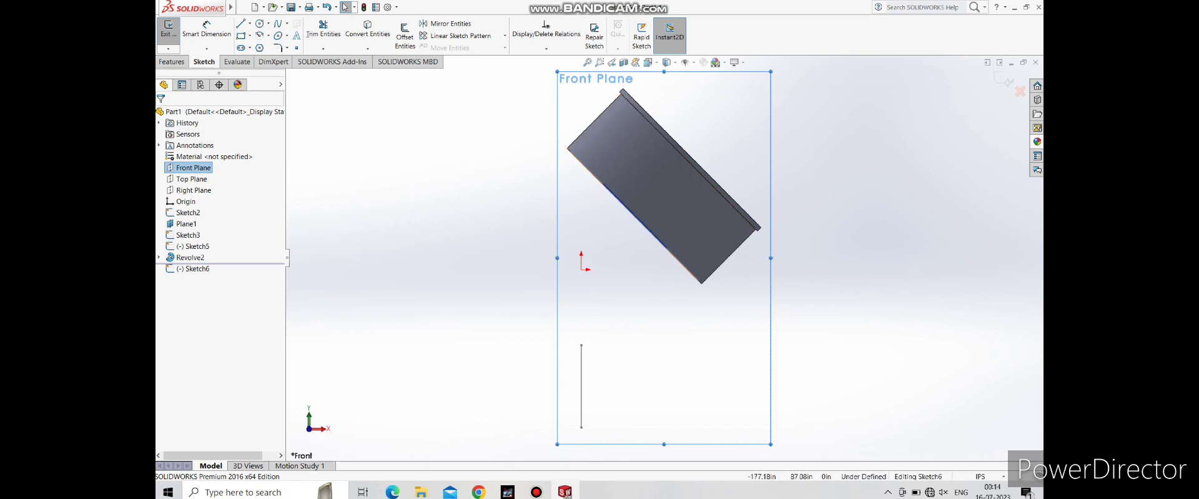
# Convert the ring's lower edge into sketch geometry with Convert Entities
pyautogui.click(367, 31)
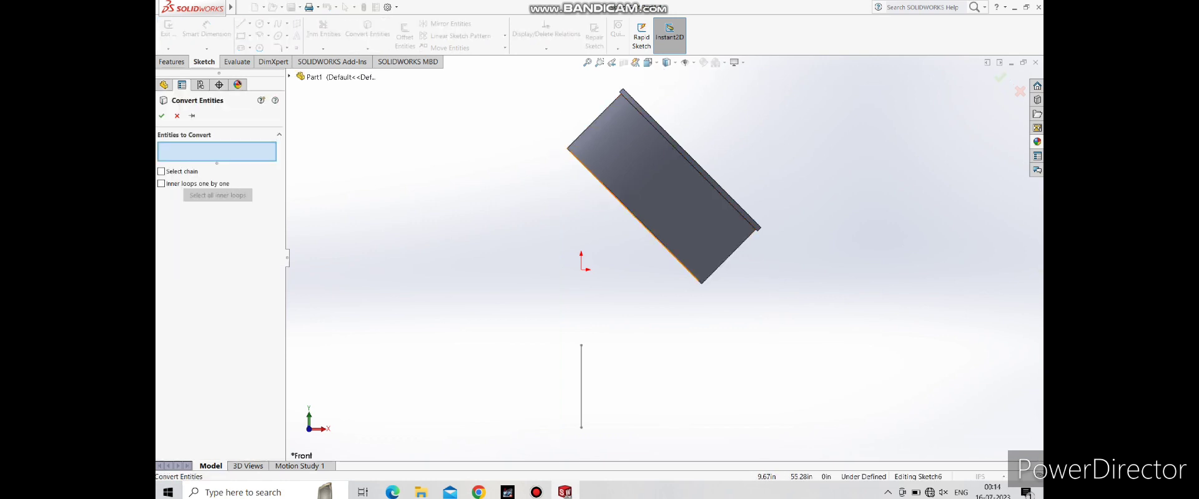
pyautogui.scroll(-6, 643, 261)
pyautogui.click(899, 344)
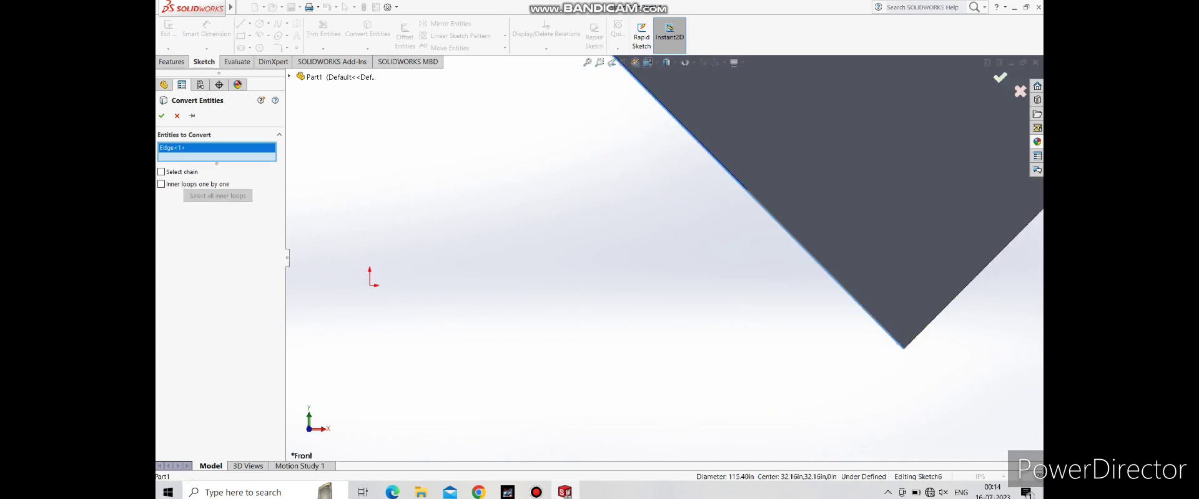
pyautogui.press('Return')
pyautogui.scroll(3, 664, 250)
pyautogui.scroll(2, 665, 250)
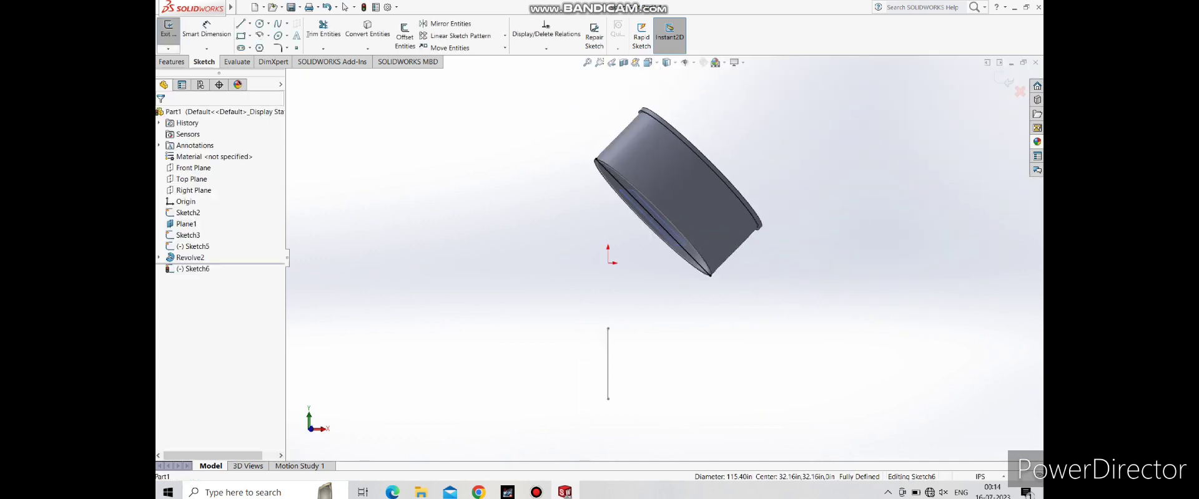
pyautogui.moveTo(650, 206); pyautogui.dragTo(661, 215, button='middle')
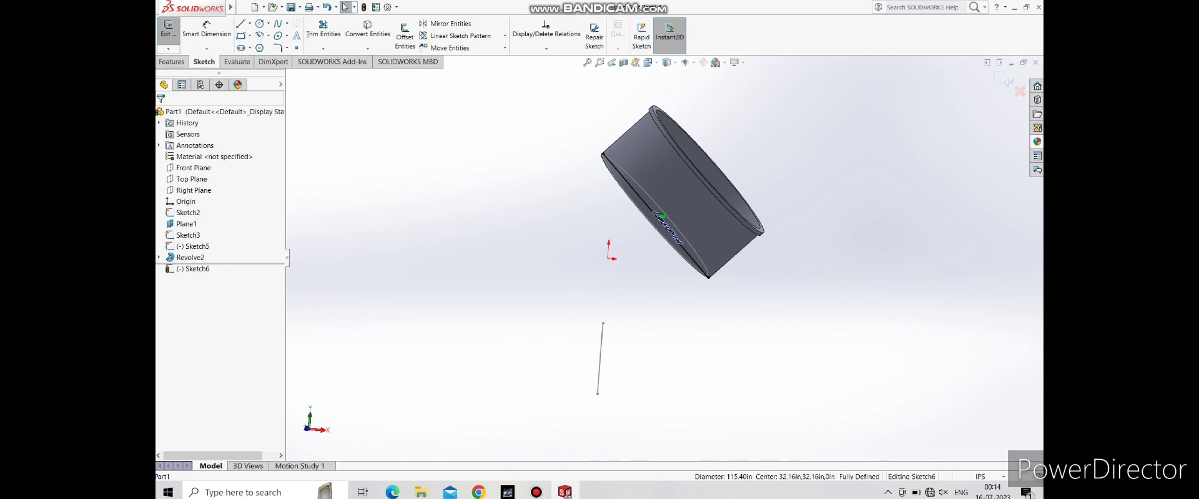
pyautogui.hotkey('ctrl', '1')
pyautogui.press('l')
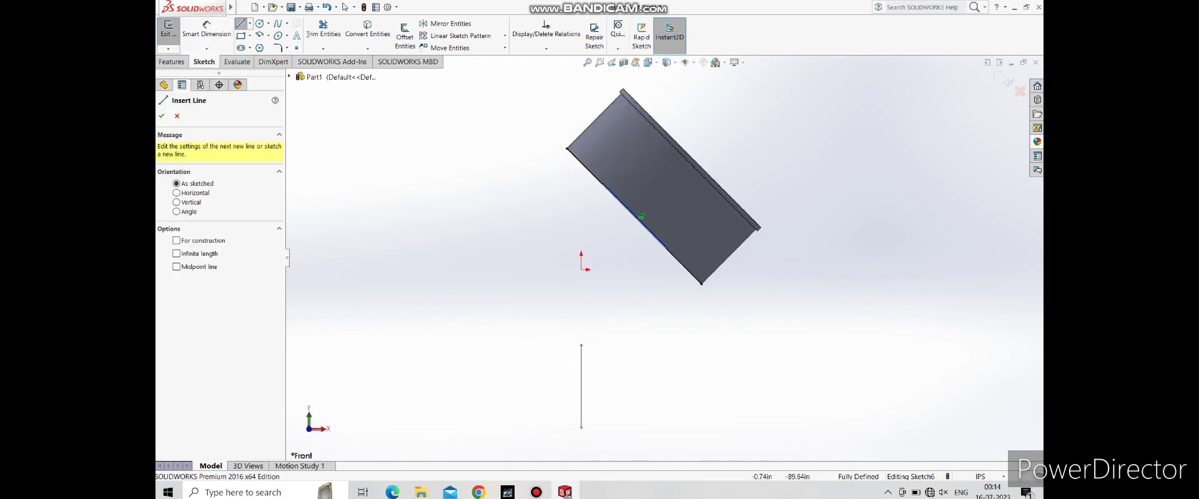
# Draw lines from the ring's converted edge to the origin and down to the vertical line
pyautogui.click(633, 216)
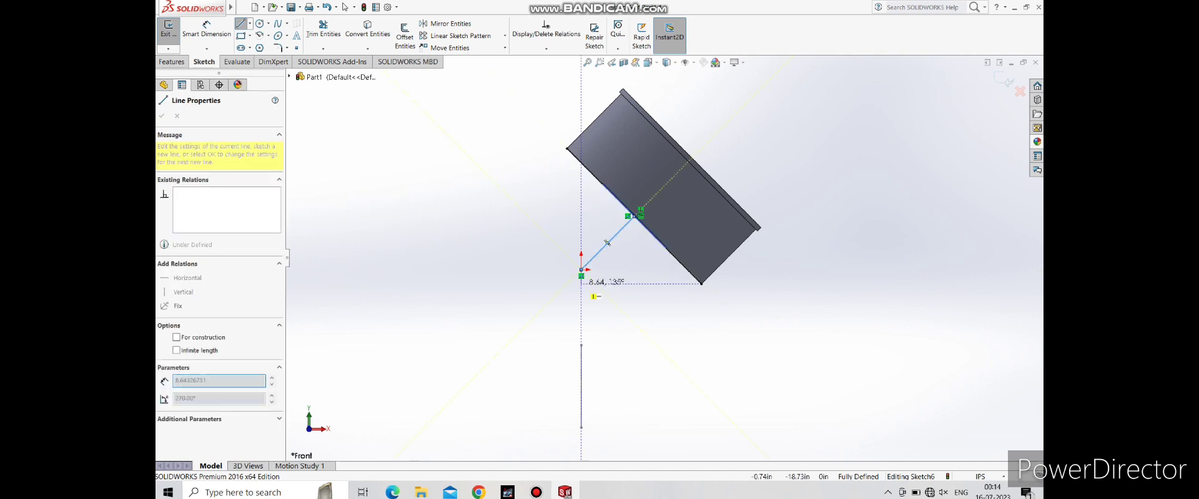
pyautogui.click(581, 270)
pyautogui.click(581, 347)
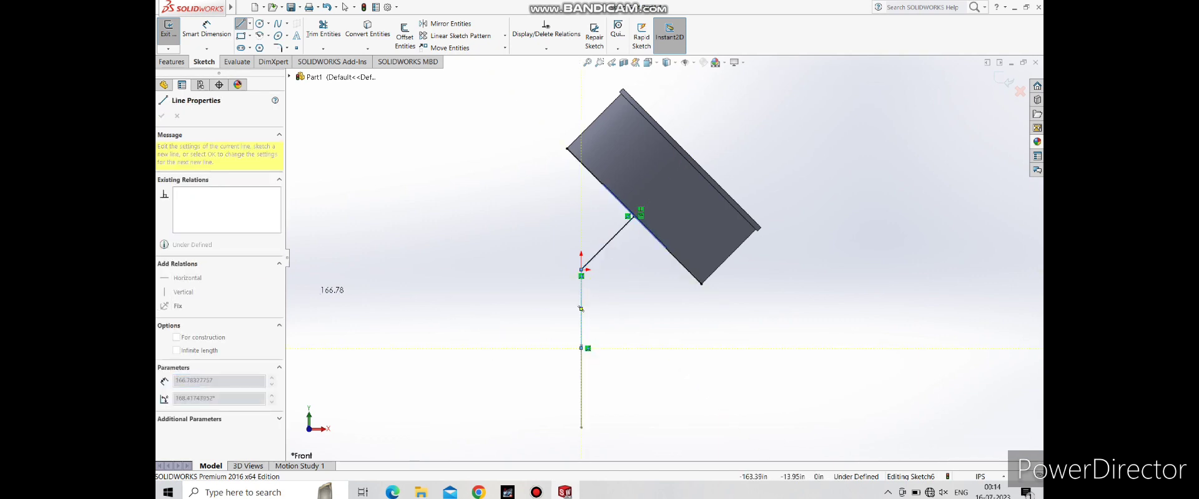
pyautogui.press('Escape')
# Try a 110 sketch fillet on the slanted line, then cancel it
pyautogui.click(277, 48)
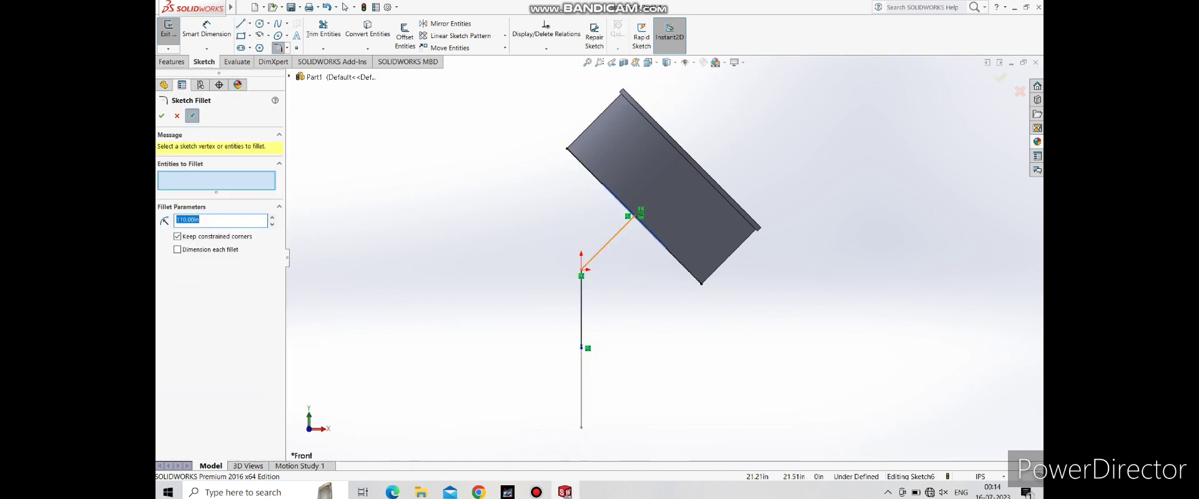
pyautogui.click(607, 243)
pyautogui.write('110')
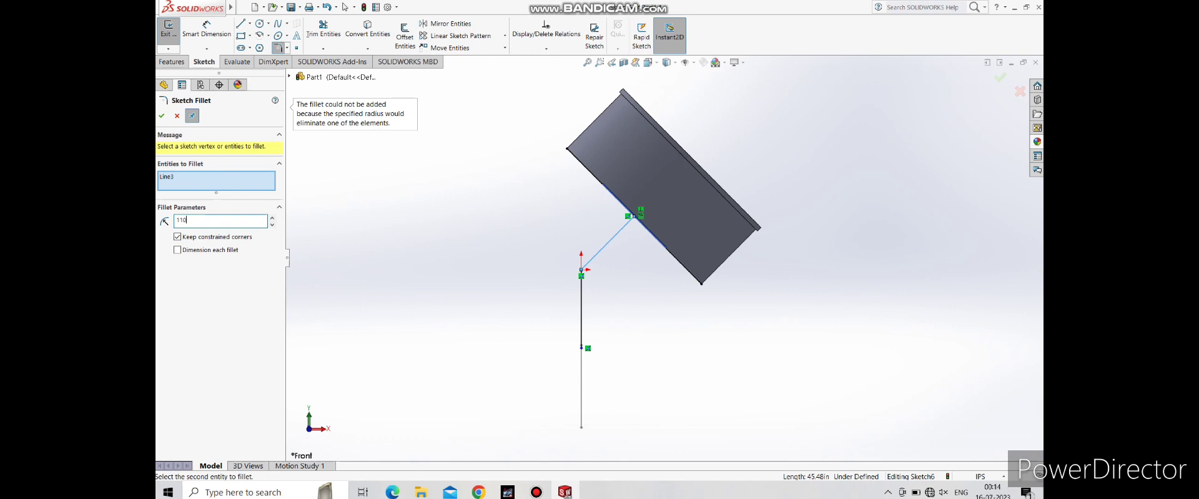
pyautogui.press('Return')
pyautogui.click(188, 177)
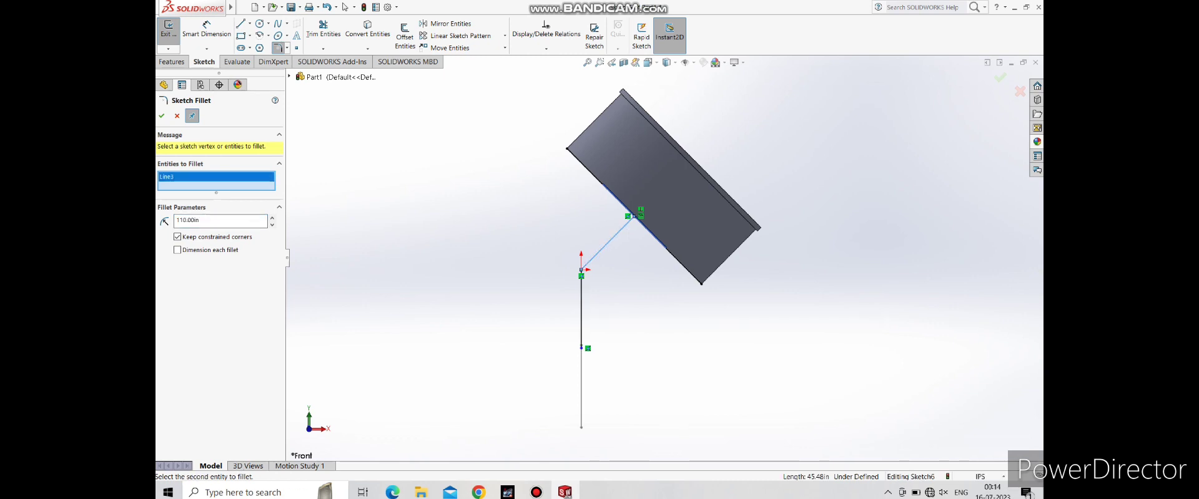
pyautogui.scroll(-3, 606, 206)
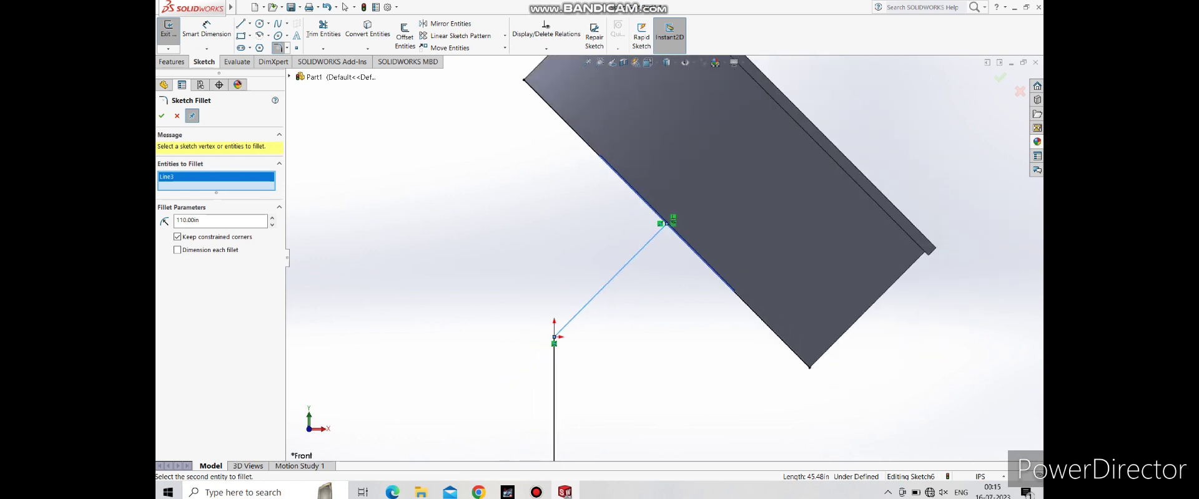
pyautogui.press('Escape')
pyautogui.click(322, 31)
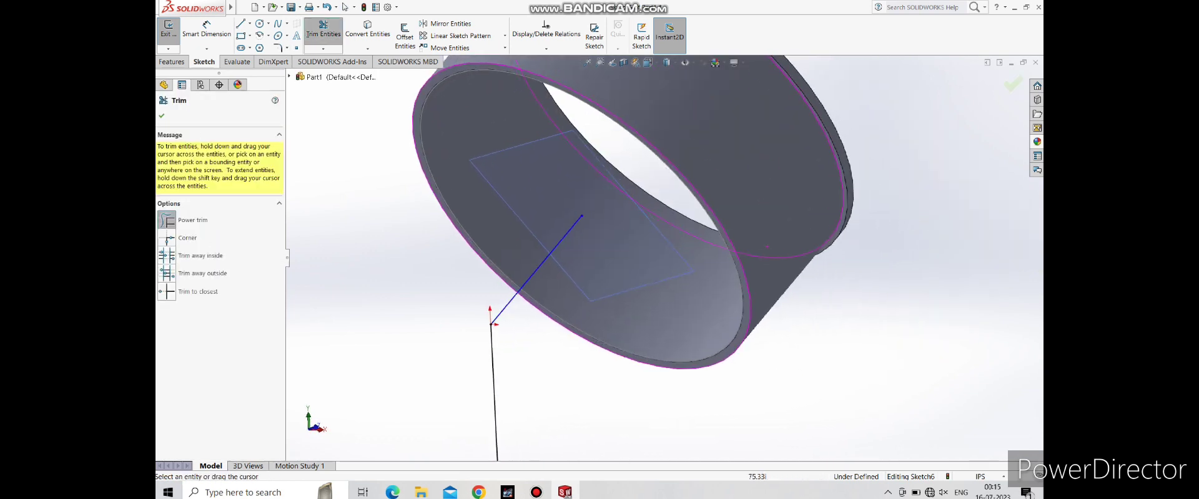
pyautogui.moveTo(625, 262); pyautogui.dragTo(562, 250, button='middle')
# Trim away the old segment and its 45° dimension, and redraw the vertical path line
pyautogui.press('Escape')
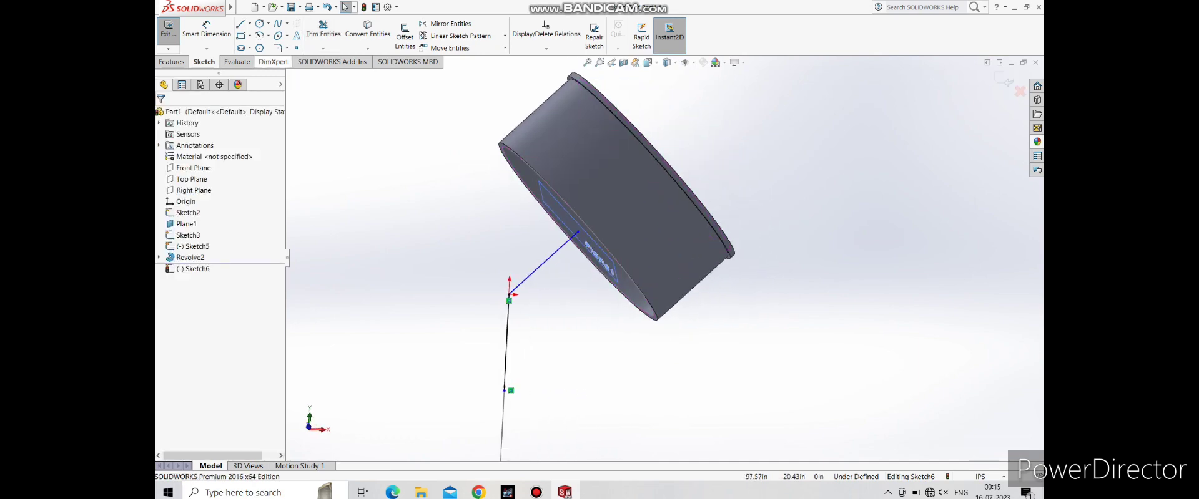
pyautogui.click(279, 48)
pyautogui.click(506, 343)
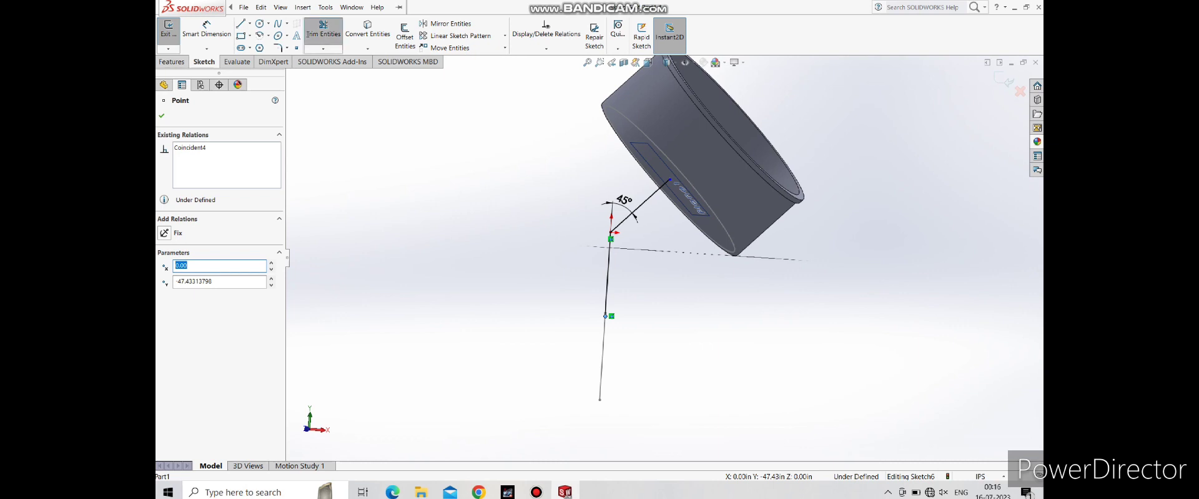
pyautogui.click(323, 28)
pyautogui.moveTo(587, 274); pyautogui.dragTo(627, 281)
pyautogui.press('l')
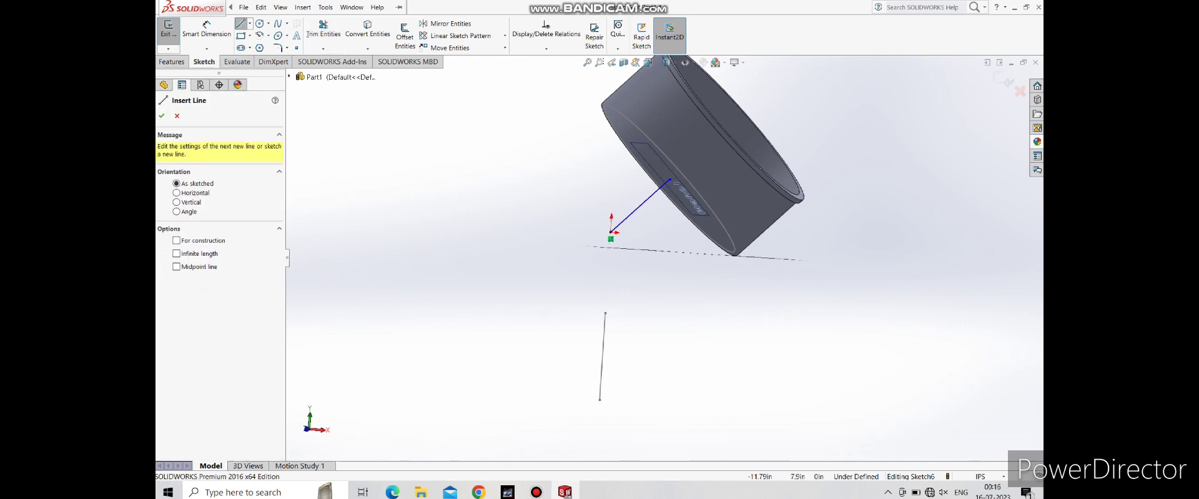
pyautogui.moveTo(611, 236); pyautogui.dragTo(600, 399)
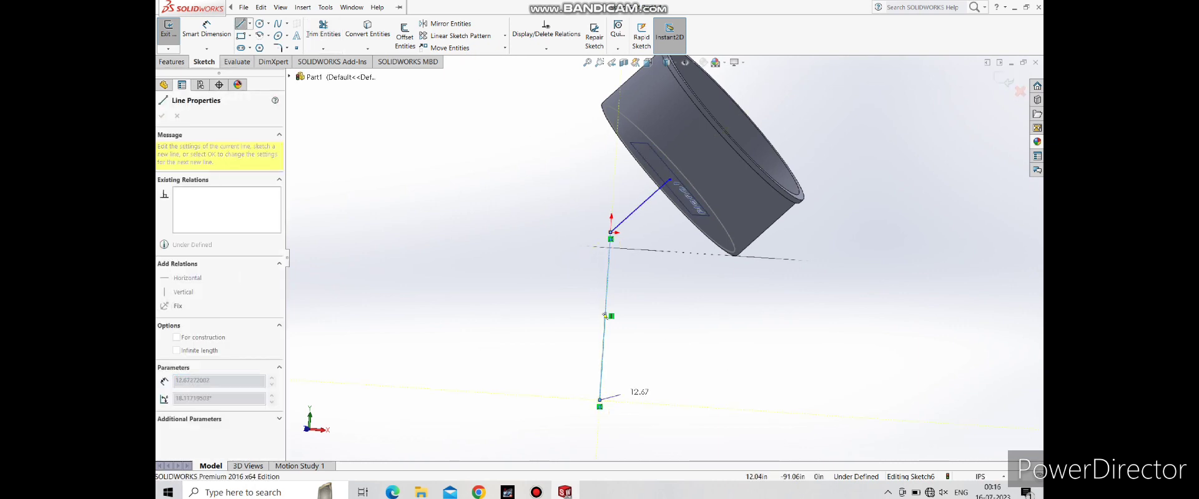
pyautogui.press('Escape')
# Replace the angled line with one from the vertical line's top to the ring's centre
pyautogui.click(278, 47)
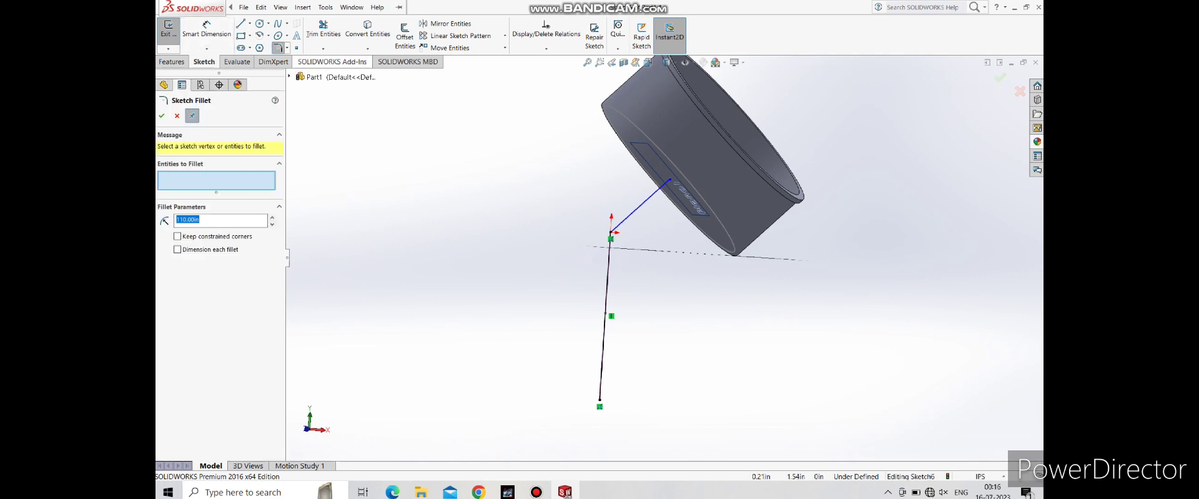
pyautogui.click(640, 207)
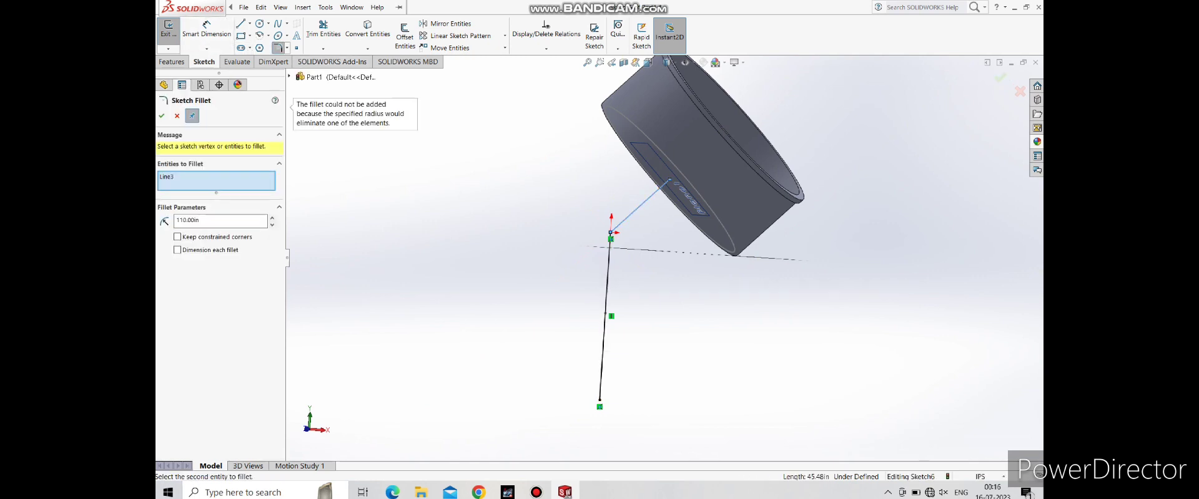
pyautogui.click(323, 28)
pyautogui.moveTo(630, 194); pyautogui.dragTo(649, 219)
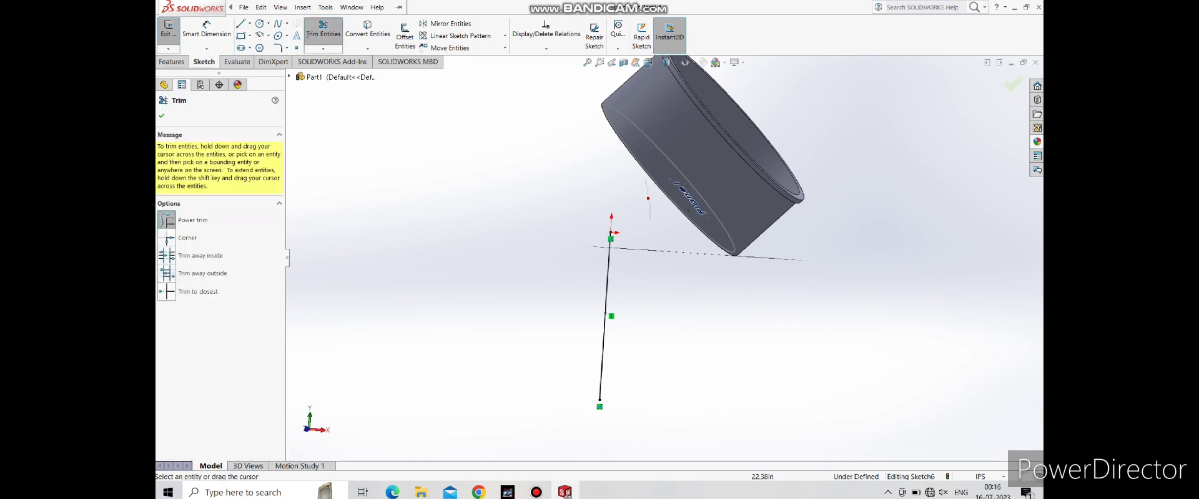
pyautogui.click(241, 25)
pyautogui.click(612, 233)
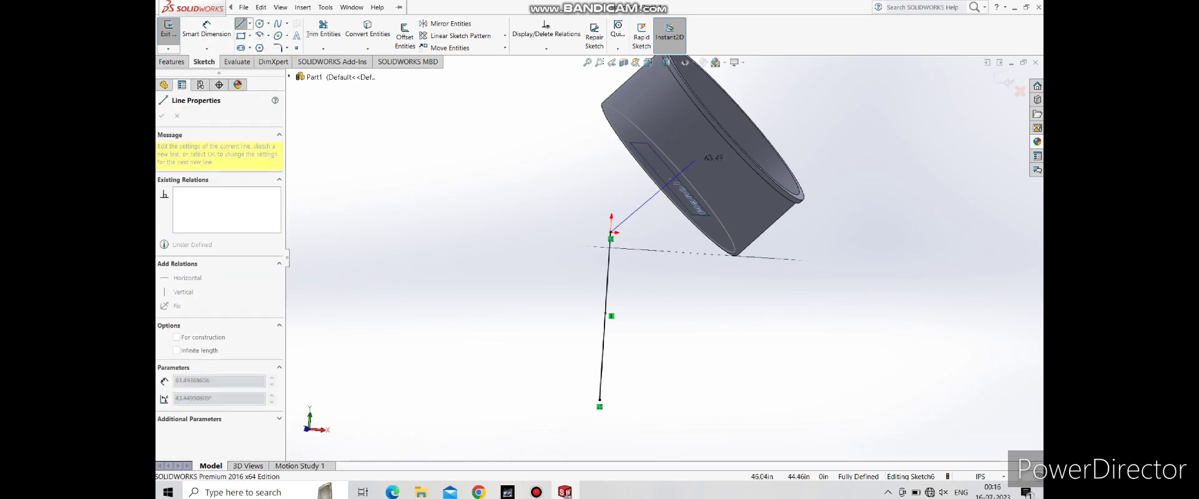
pyautogui.click(741, 141)
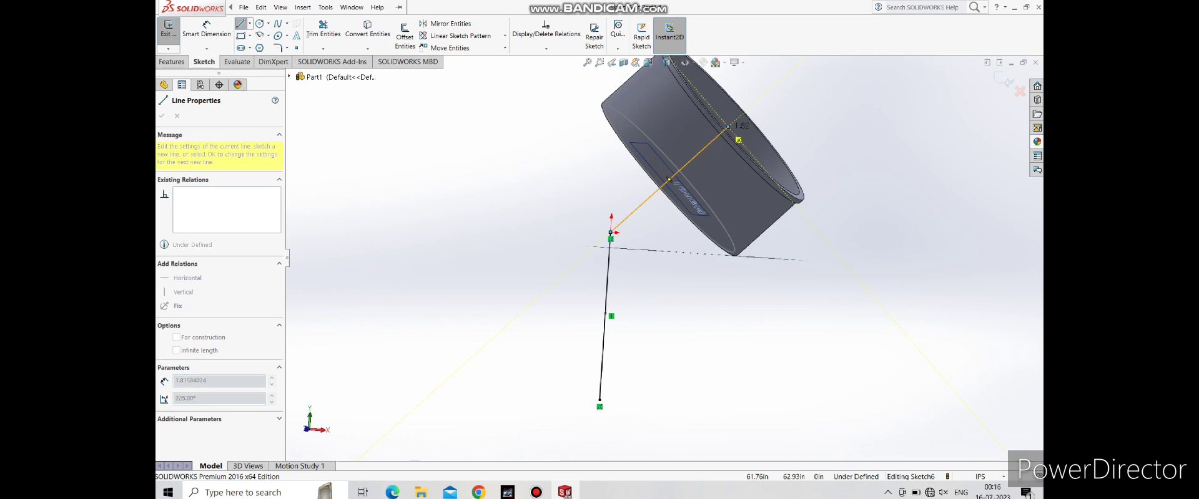
pyautogui.press('Escape')
# Add a 63.92 horizontal dimension to the new angled line
pyautogui.click(206, 30)
pyautogui.click(668, 182)
pyautogui.click(644, 265)
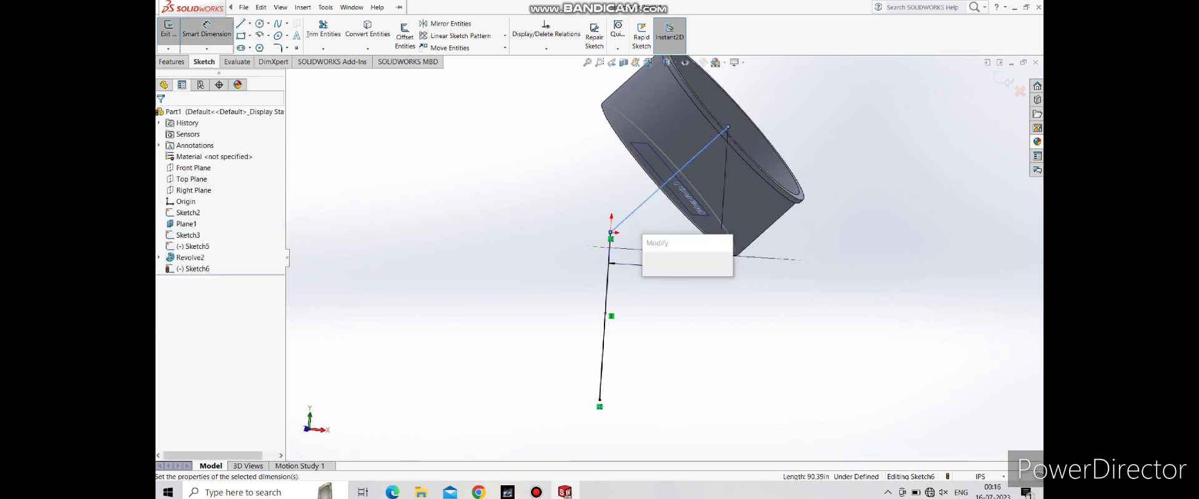
pyautogui.press('Return')
pyautogui.press('Escape')
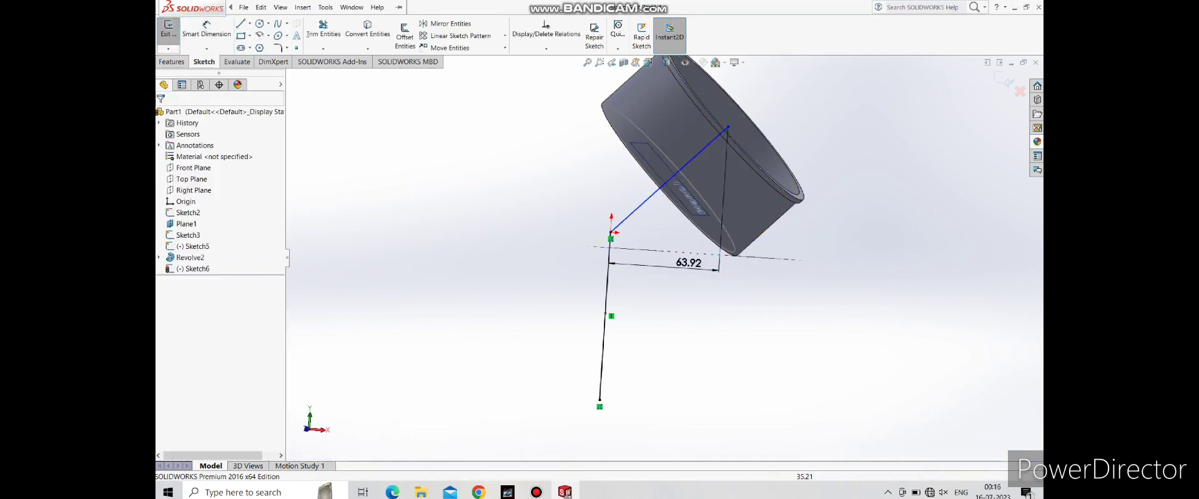
# Dimension the angled path line to 95 long
pyautogui.click(206, 30)
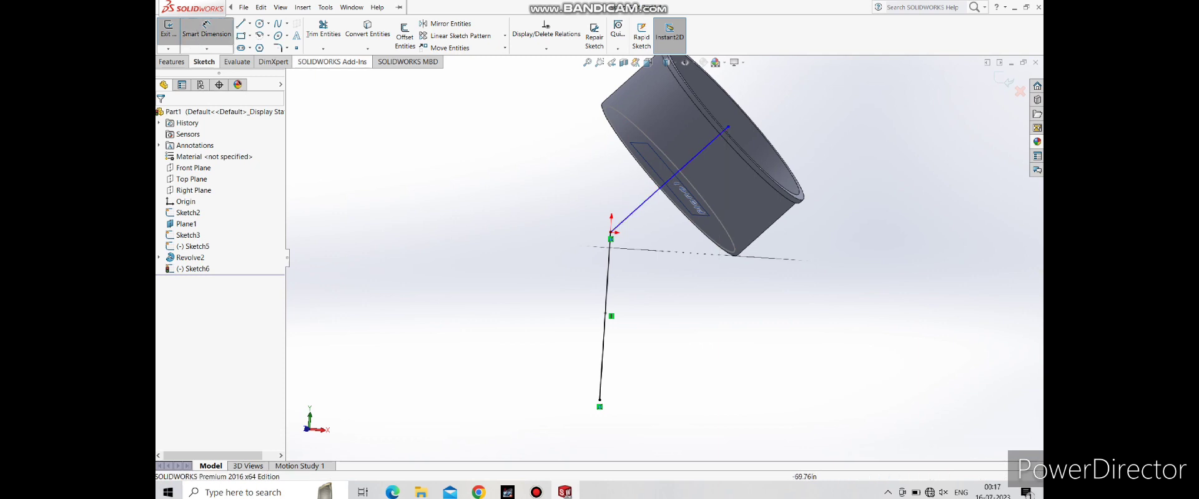
pyautogui.click(669, 180)
pyautogui.click(638, 167)
pyautogui.write('95')
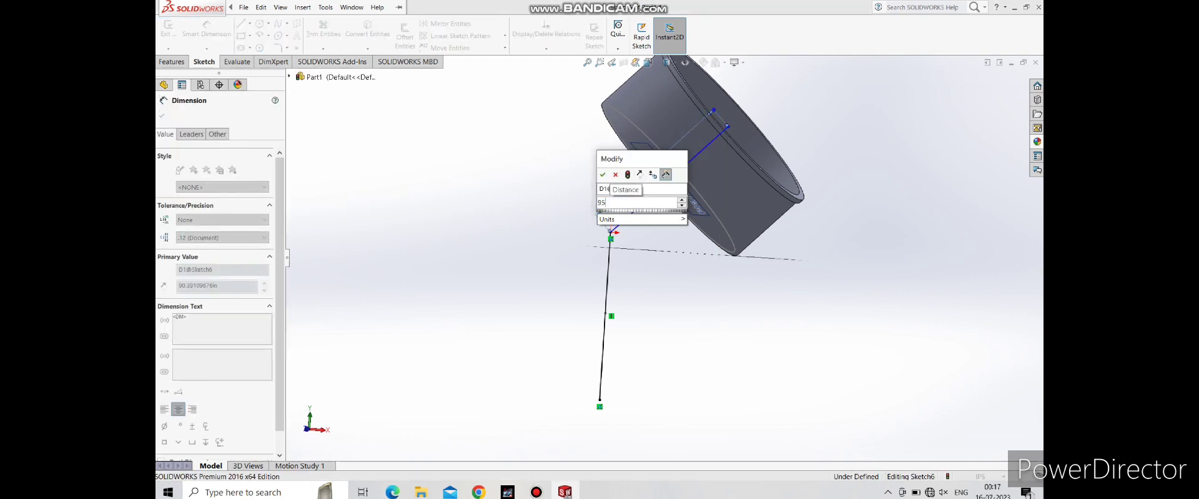
pyautogui.press('Return')
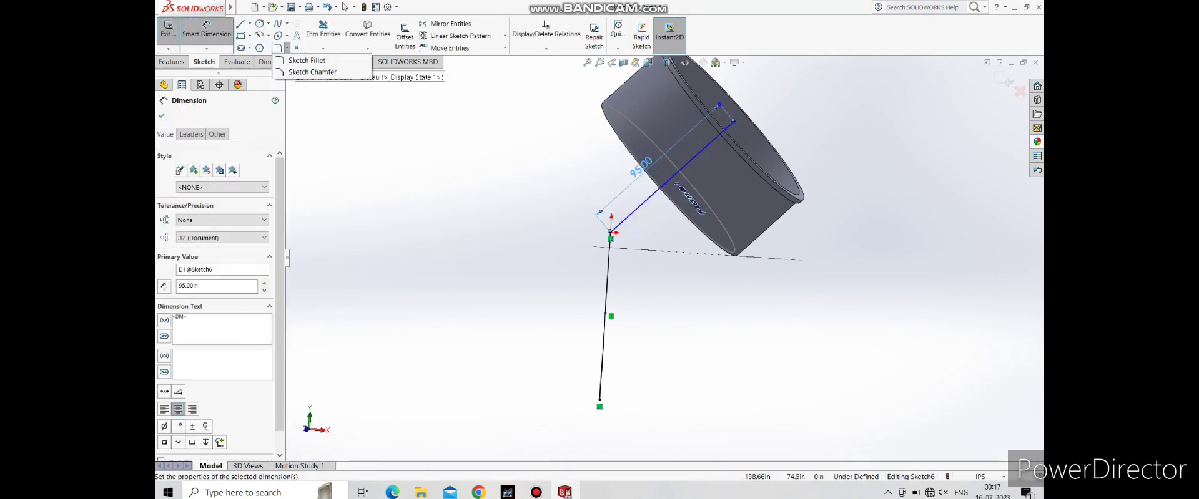
# Fillet the path corner at R110, exit Sketch6, and start a new sketch on Plane1
pyautogui.click(277, 47)
pyautogui.click(604, 312)
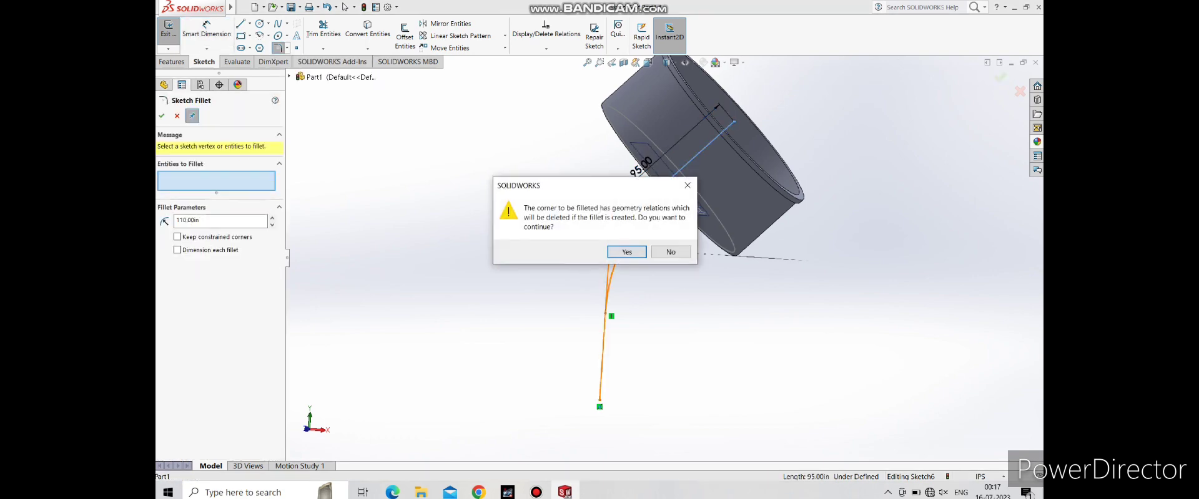
pyautogui.click(618, 248)
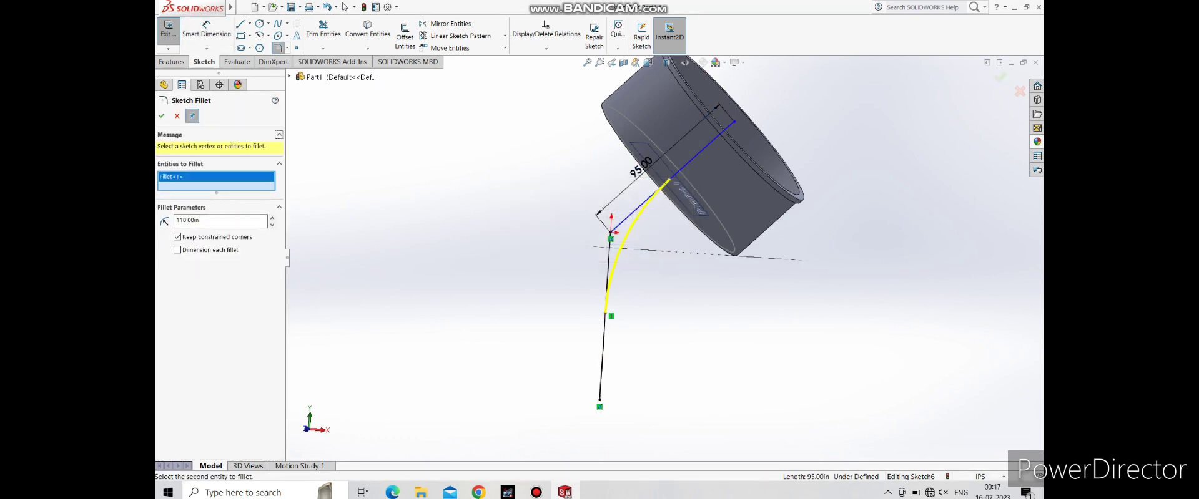
pyautogui.click(161, 115)
pyautogui.moveTo(687, 281); pyautogui.dragTo(692, 278, button='middle')
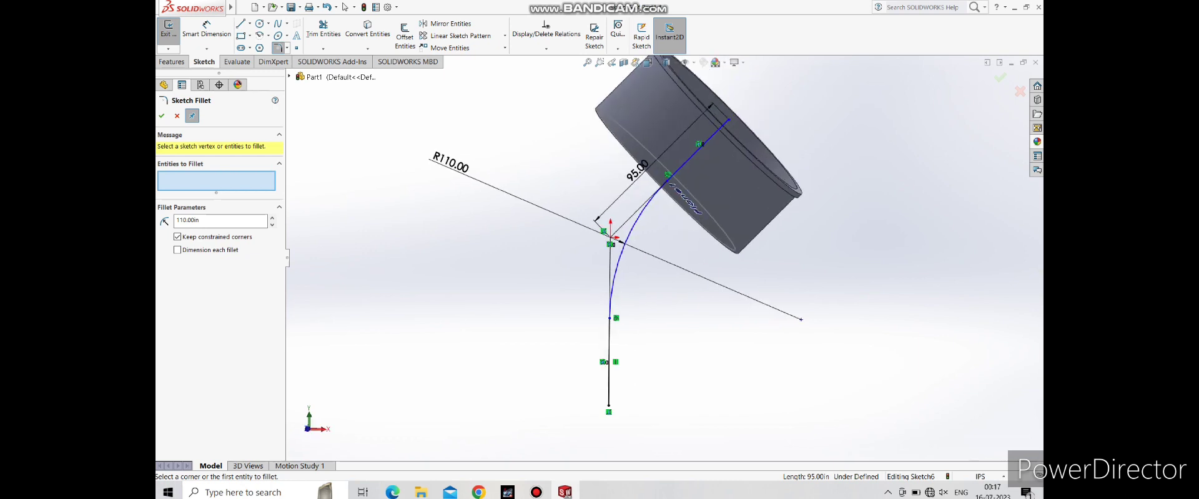
pyautogui.moveTo(687, 281)
pyautogui.mouseDown(button='middle')
pyautogui.moveTo(736, 294)
pyautogui.moveTo(749, 250)
pyautogui.mouseUp(button='middle')
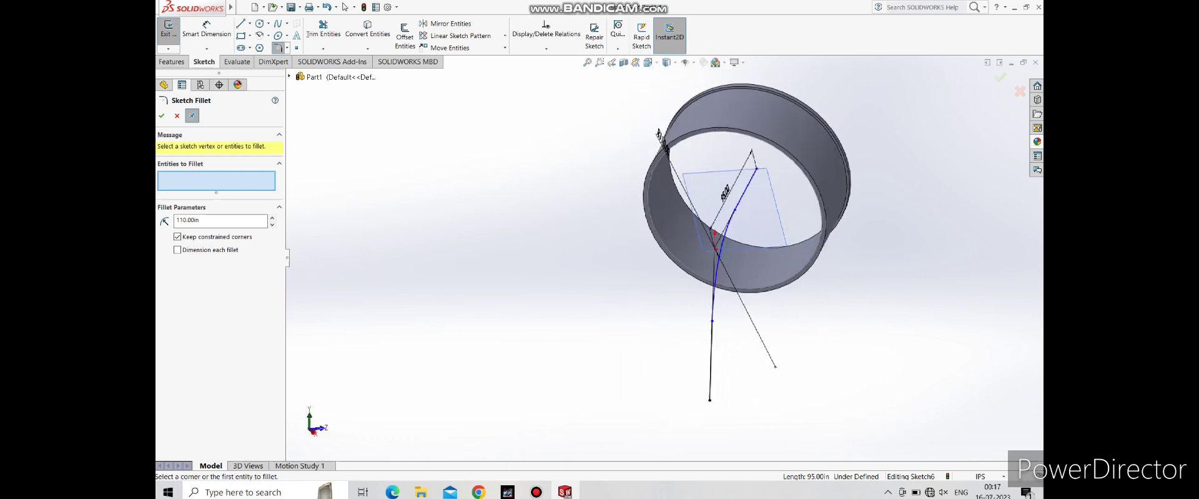
pyautogui.rightClick(764, 216)
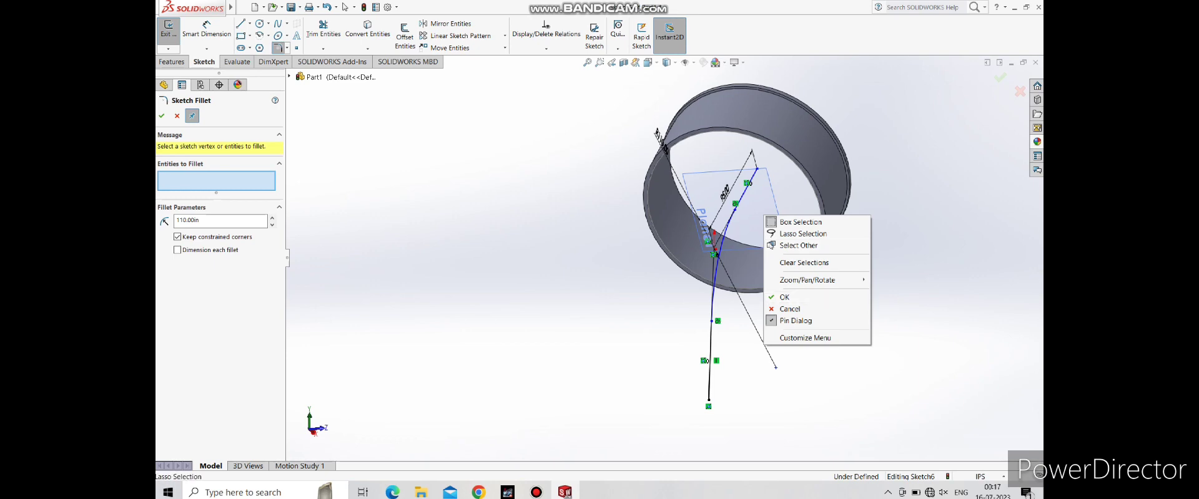
pyautogui.click(784, 297)
pyautogui.rightClick(772, 199)
pyautogui.press('Escape')
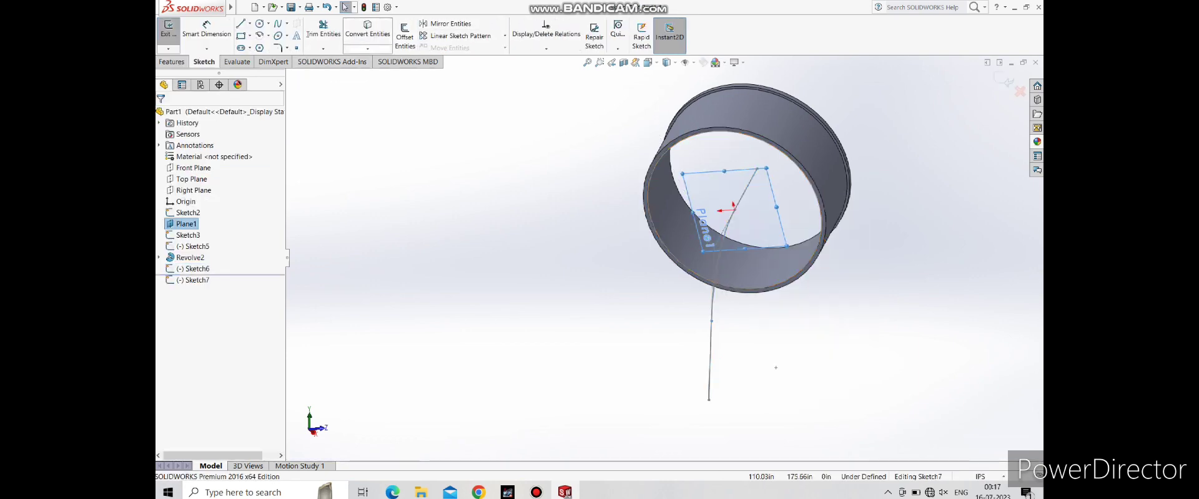
# Convert the ring's circular edge into Sketch7 and sweep it along the Sketch6 path
pyautogui.click(367, 33)
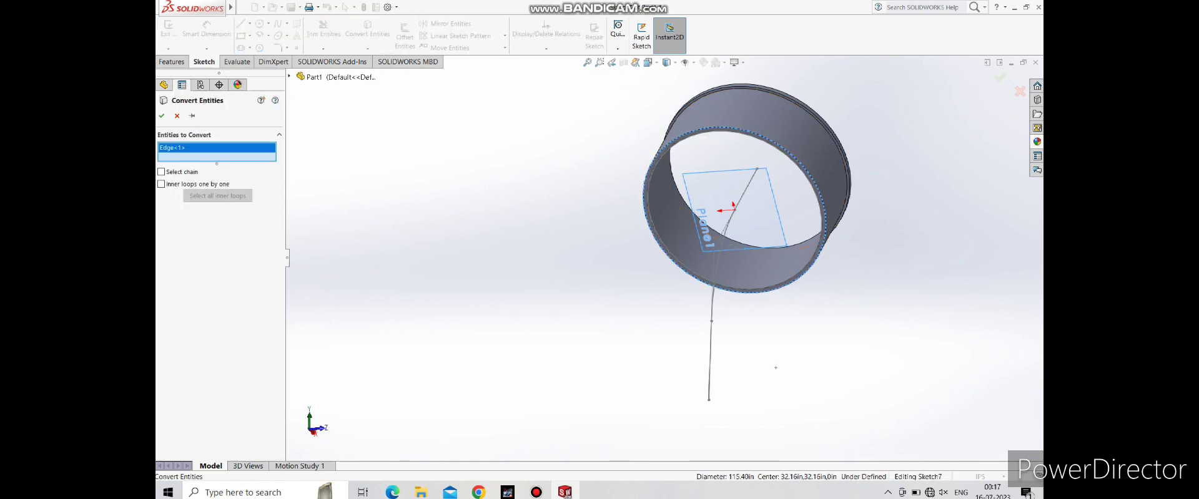
pyautogui.click(168, 28)
pyautogui.click(256, 24)
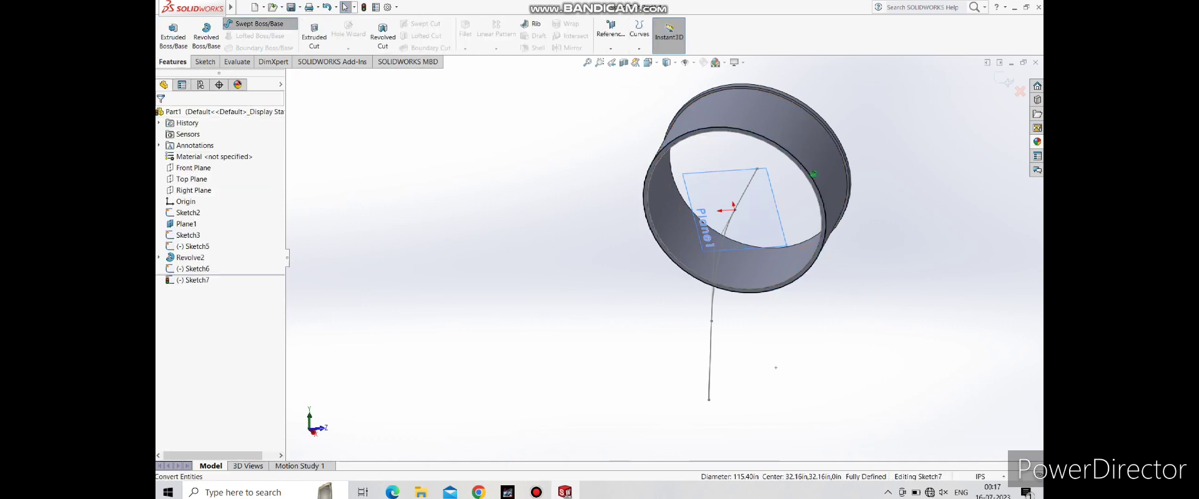
pyautogui.click(655, 157)
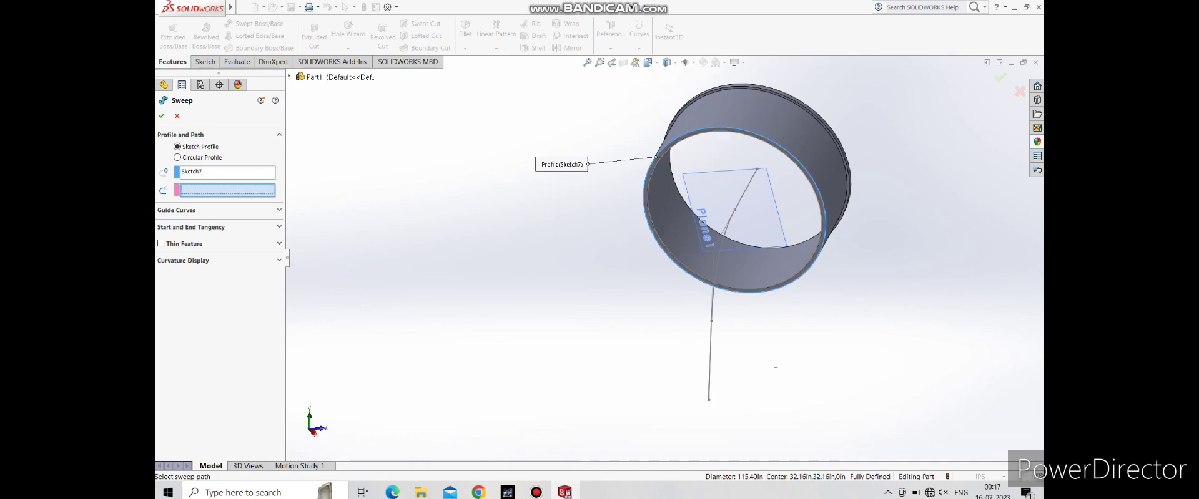
pyautogui.click(718, 259)
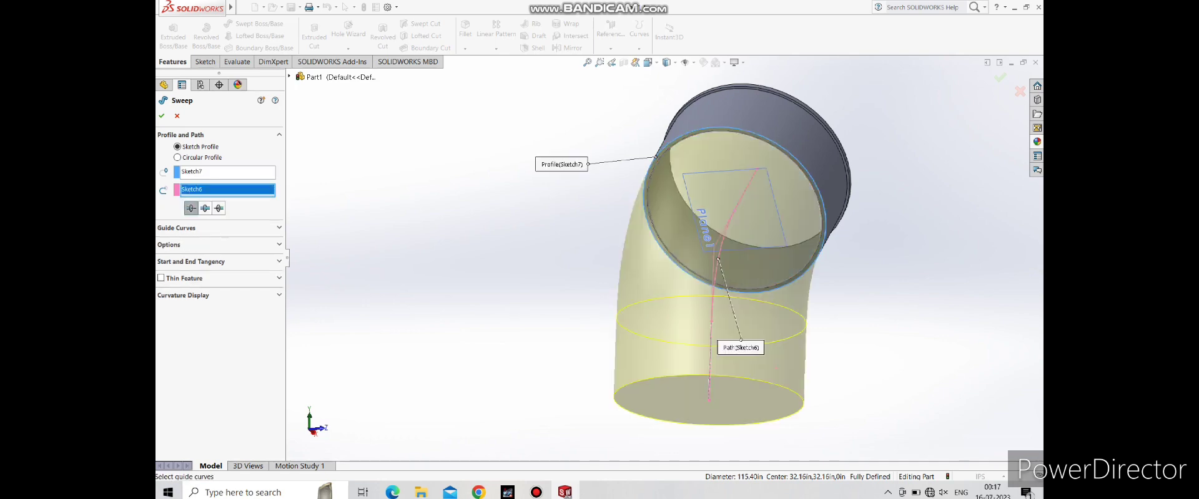
# Make the sweep a 2.50in thin feature with the wall direction reversed
pyautogui.moveTo(718, 262)
pyautogui.mouseDown(button='middle')
pyautogui.moveTo(798, 374)
pyautogui.moveTo(732, 376)
pyautogui.mouseUp(button='middle')
pyautogui.click(161, 279)
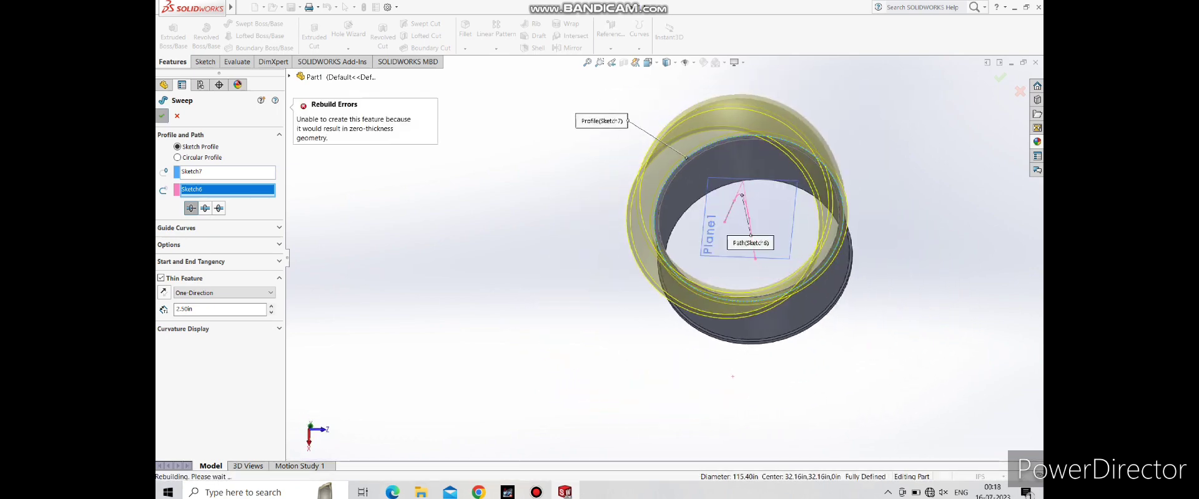
pyautogui.moveTo(733, 377)
pyautogui.mouseDown(button='middle')
pyautogui.moveTo(685, 373)
pyautogui.moveTo(781, 348)
pyautogui.mouseUp(button='middle')
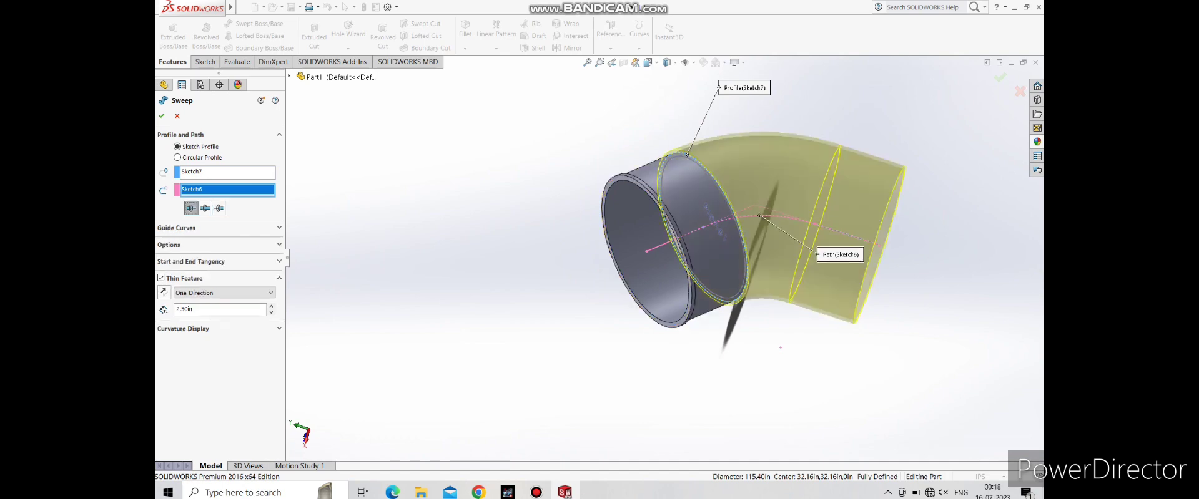
pyautogui.moveTo(781, 348)
pyautogui.mouseDown(button='middle')
pyautogui.moveTo(687, 260)
pyautogui.moveTo(786, 343)
pyautogui.moveTo(700, 348)
pyautogui.mouseUp(button='middle')
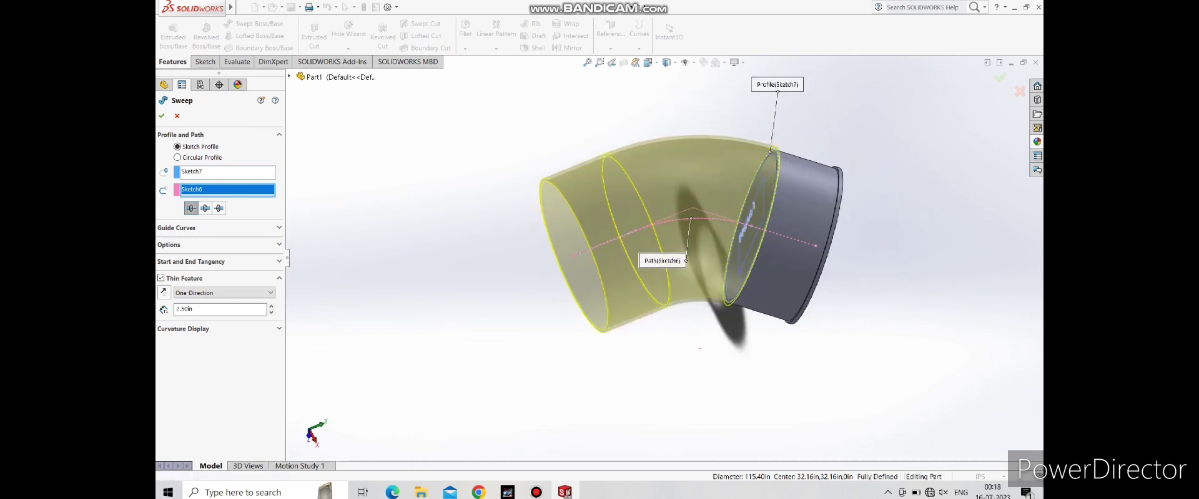
pyautogui.click(164, 293)
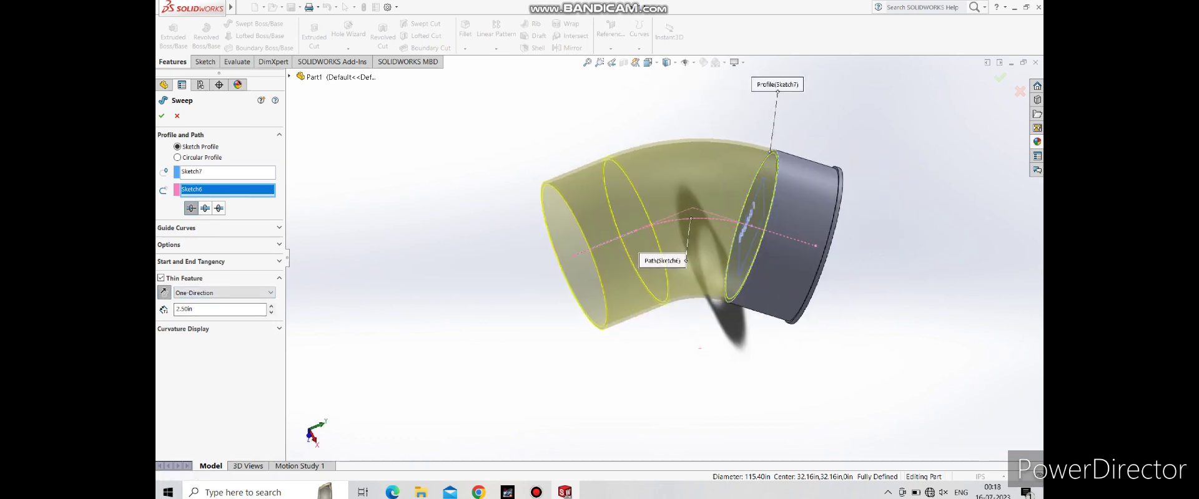
# Confirm the Sweep-Thin4 elbow and view it from the Top (Ctrl+5)
pyautogui.press('Return')
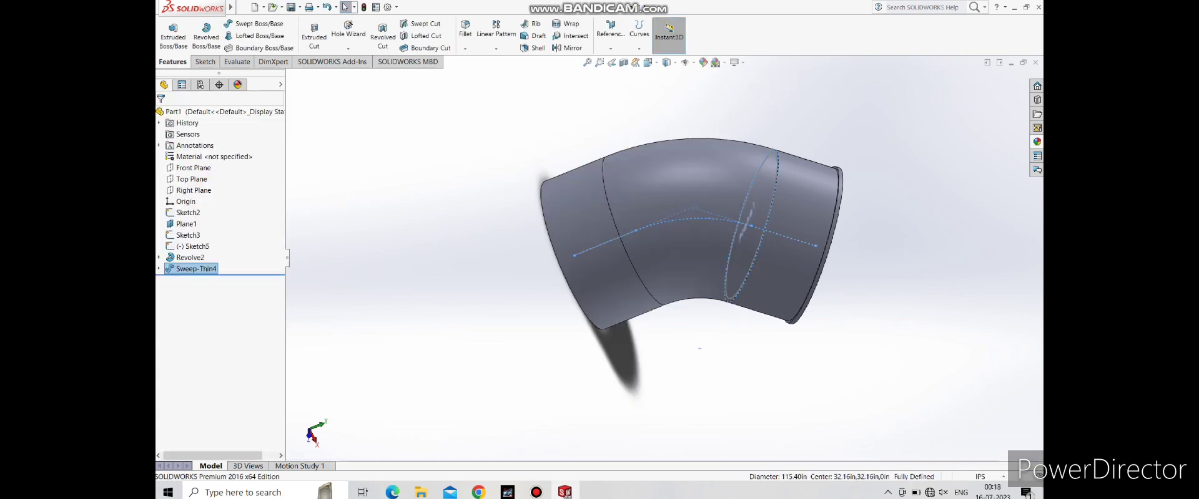
pyautogui.moveTo(700, 349)
pyautogui.mouseDown(button='middle')
pyautogui.moveTo(747, 314)
pyautogui.moveTo(670, 324)
pyautogui.moveTo(629, 293)
pyautogui.moveTo(699, 276)
pyautogui.moveTo(655, 277)
pyautogui.moveTo(693, 263)
pyautogui.moveTo(663, 263)
pyautogui.moveTo(655, 382)
pyautogui.moveTo(677, 319)
pyautogui.mouseUp(button='middle')
pyautogui.scroll(-3, 670, 323)
pyautogui.scroll(3, 669, 324)
pyautogui.scroll(-2, 687, 271)
pyautogui.scroll(2, 687, 271)
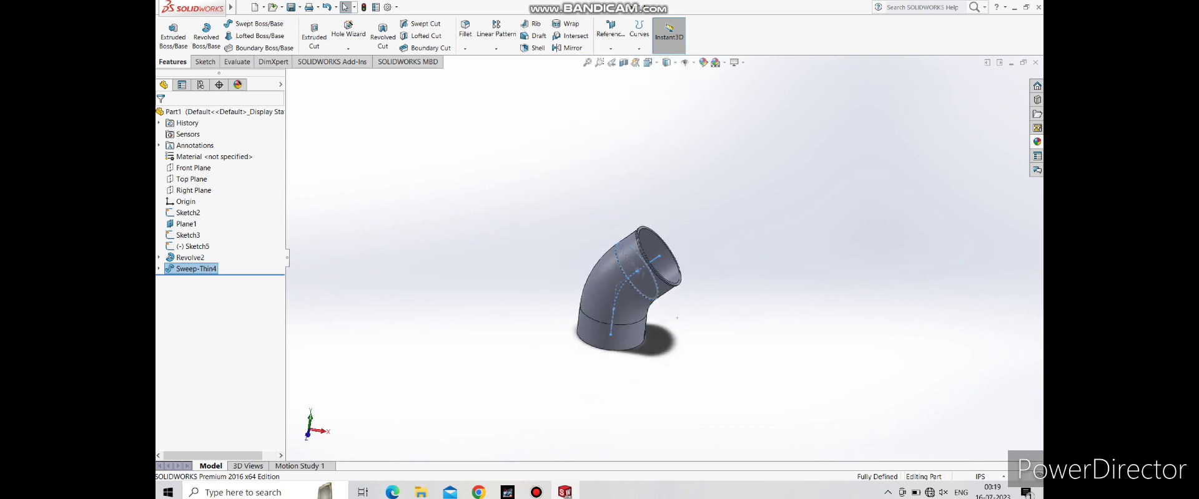
pyautogui.hotkey('ctrl', '5')
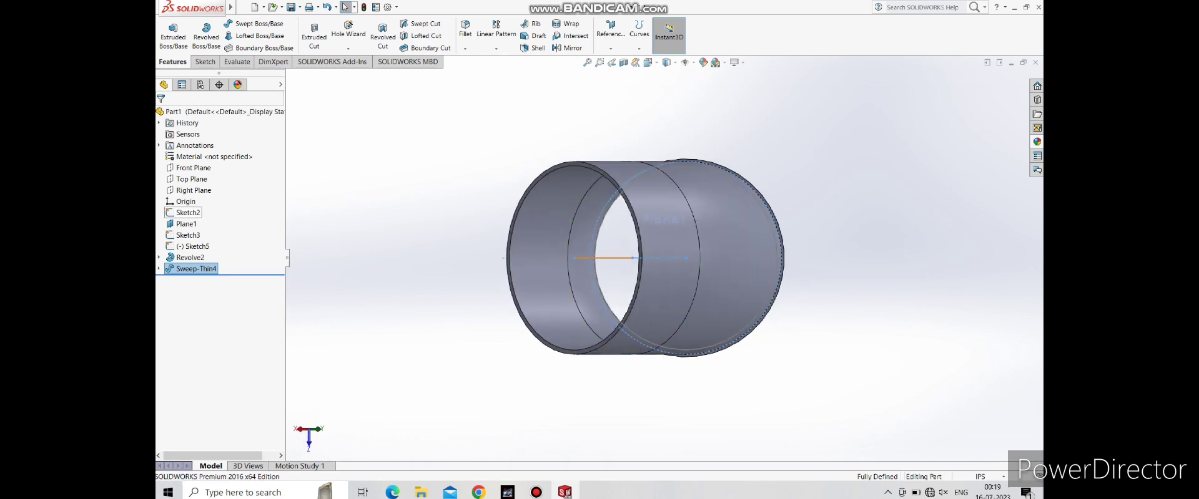
# Start a Front Plane sketch and convert the elbow's top and bottom end edges into it
pyautogui.click(194, 168)
pyautogui.click(187, 156)
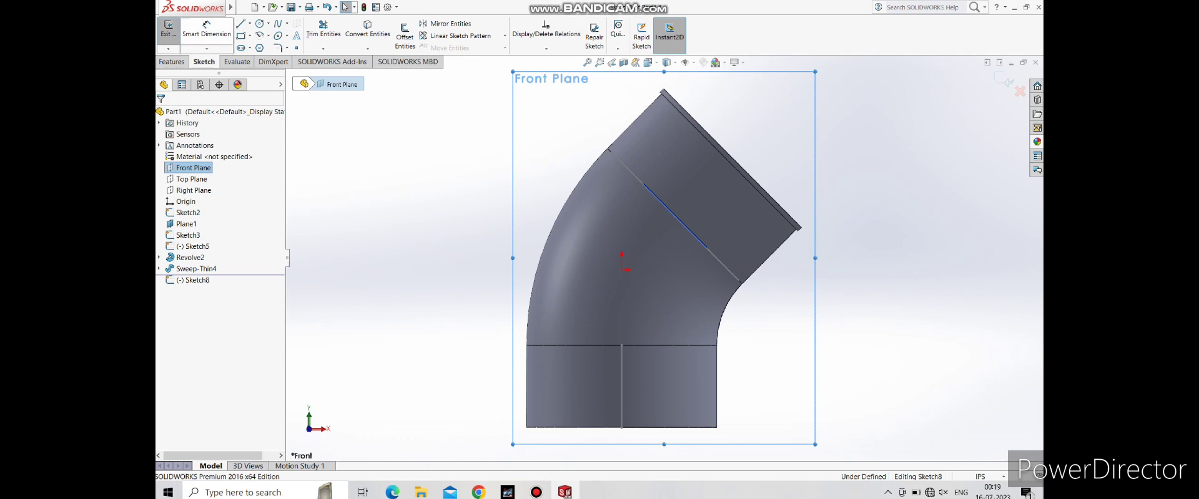
pyautogui.click(367, 31)
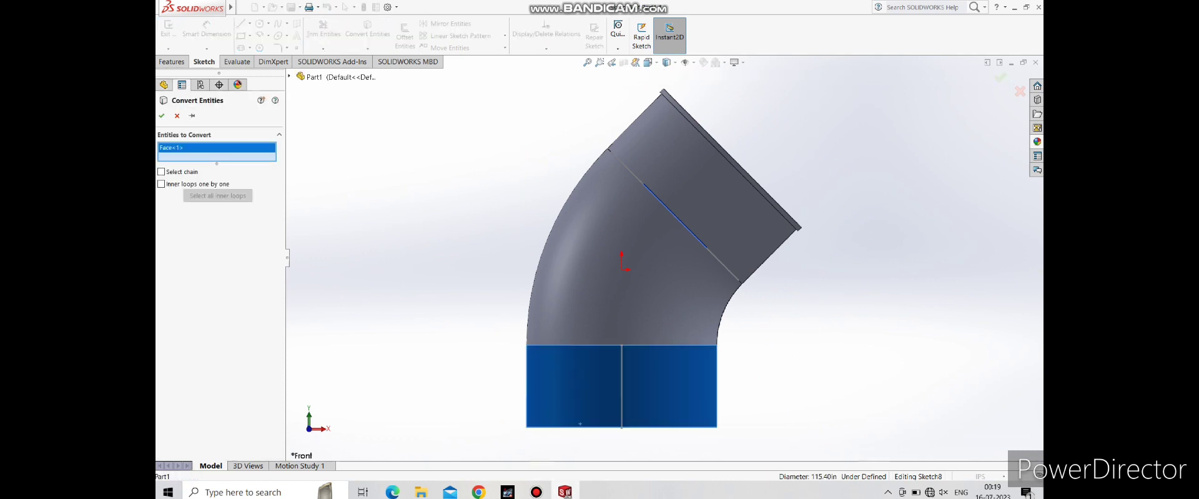
pyautogui.click(668, 405)
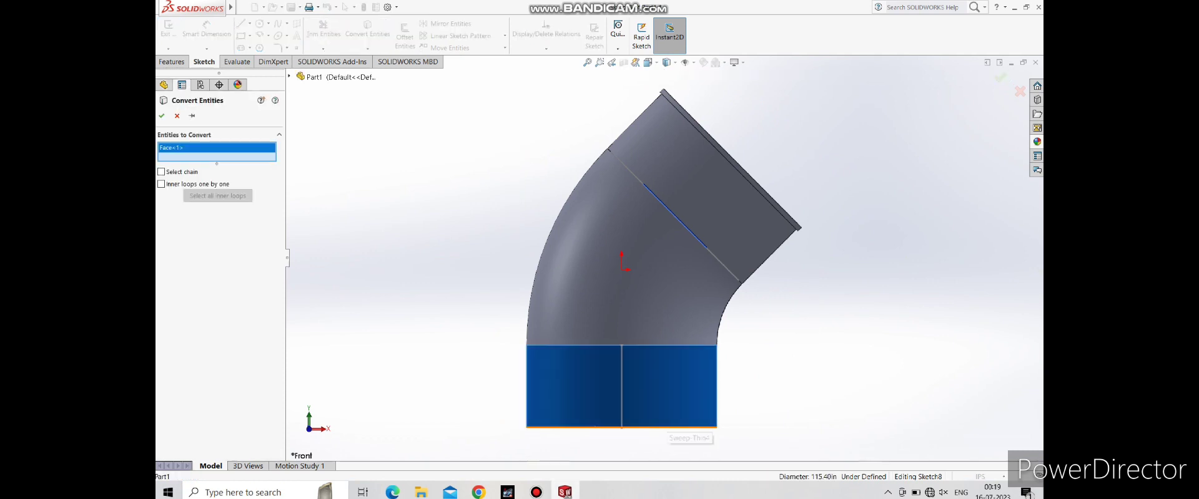
pyautogui.click(681, 440)
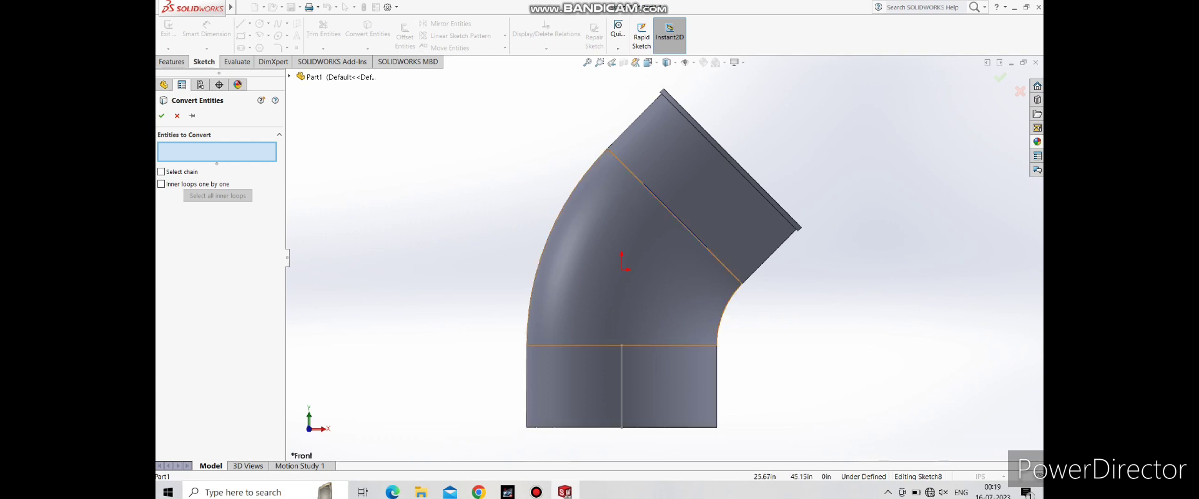
pyautogui.click(746, 175)
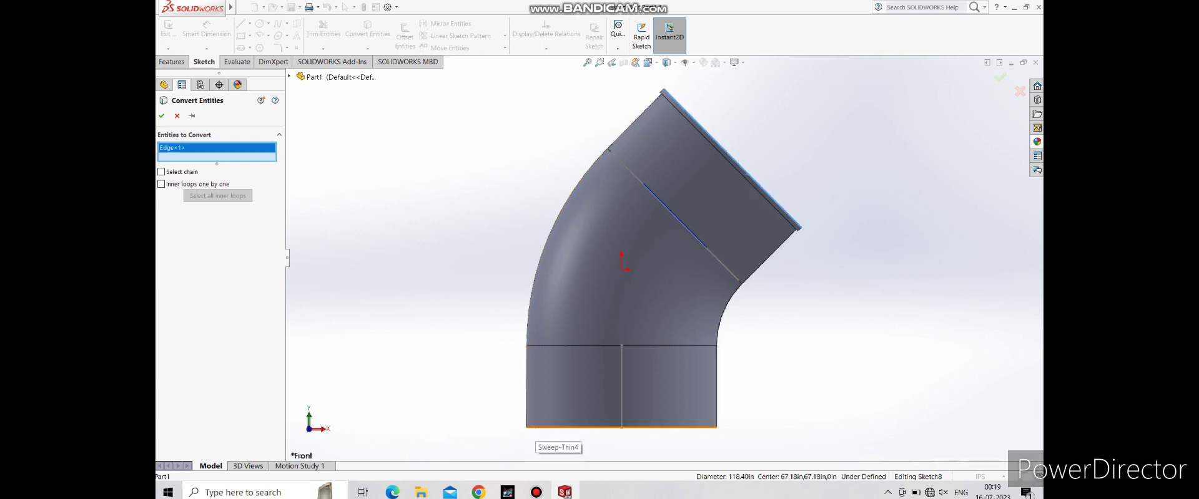
pyautogui.click(536, 429)
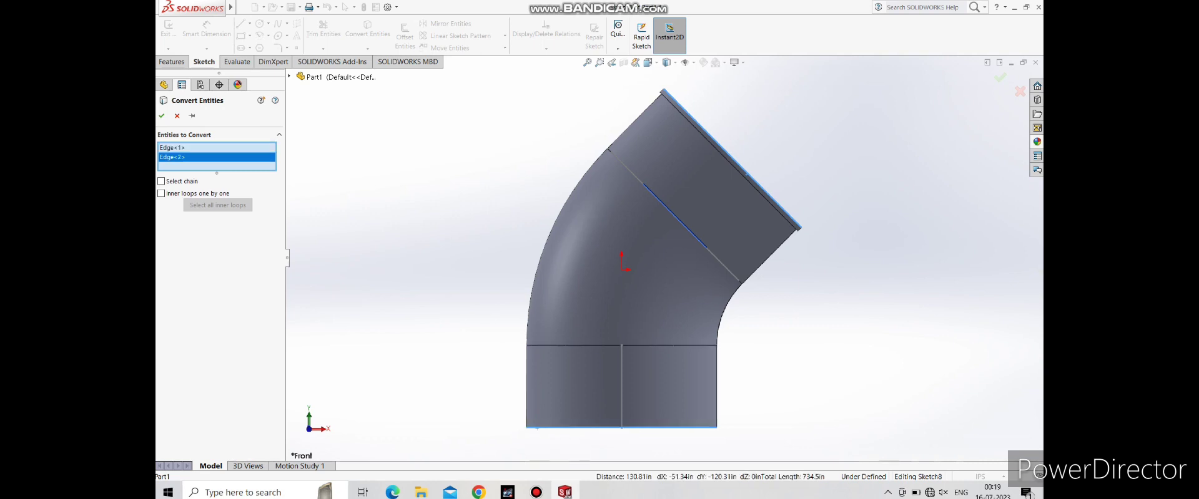
pyautogui.press('Return')
# Dimension the converted top edge (118.40) and bottom edge as driven dimensions
pyautogui.click(207, 30)
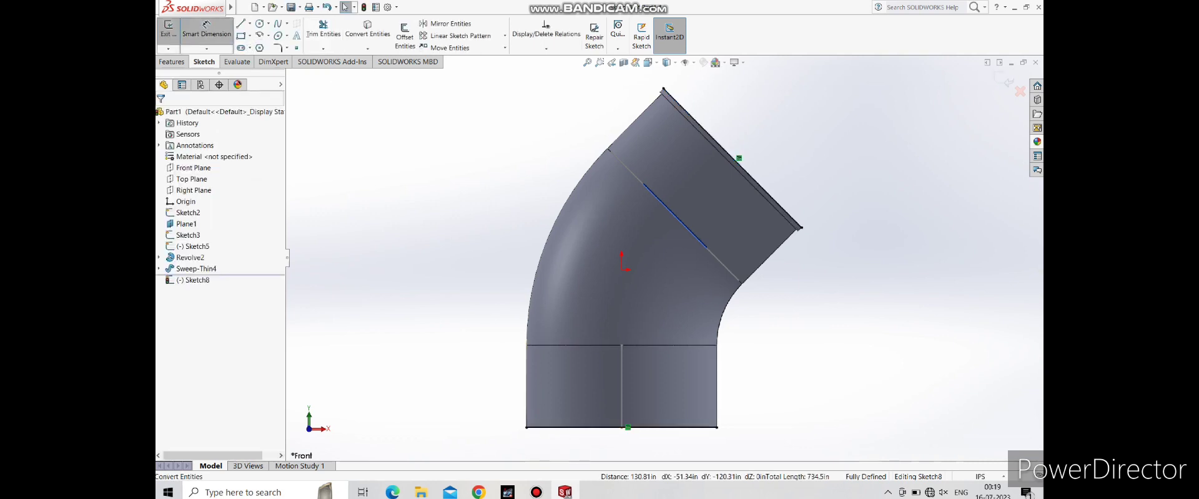
pyautogui.click(731, 149)
pyautogui.click(765, 125)
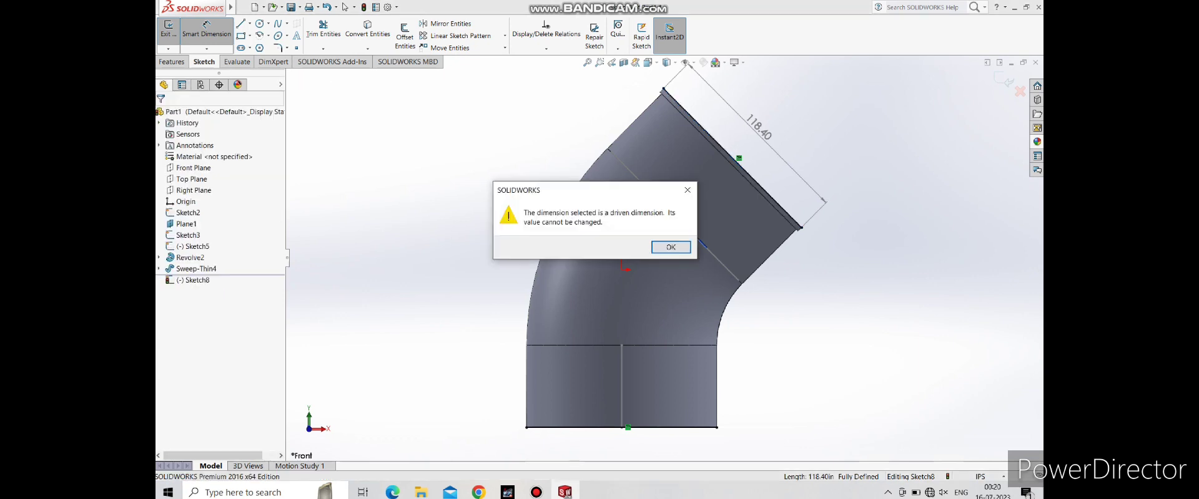
pyautogui.press('Return')
pyautogui.click(625, 427)
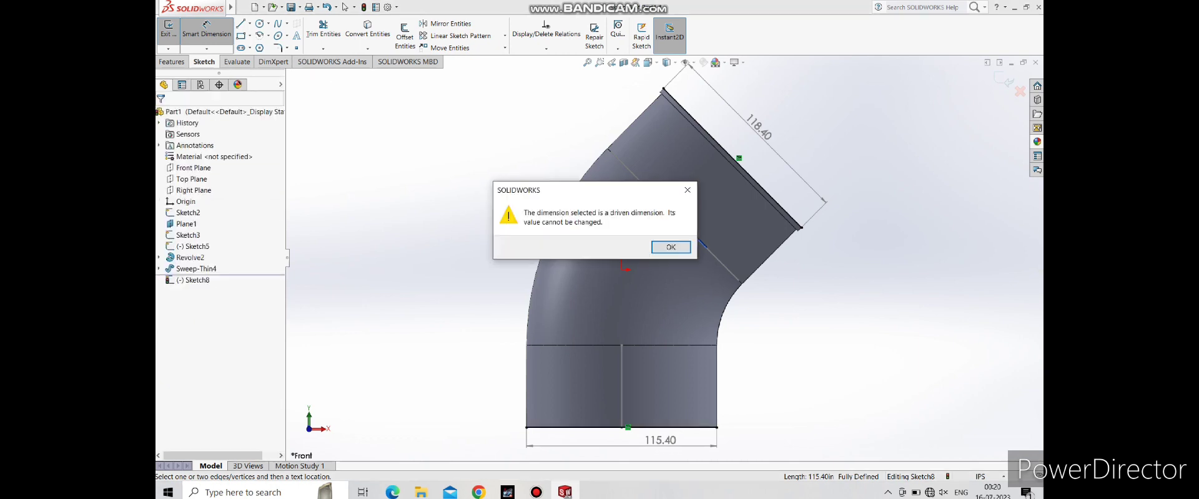
pyautogui.press('Return')
# Rotate the view to inspect the elbow's open end, then undo back to Sketch7
pyautogui.hotkey('ctrl', '7')
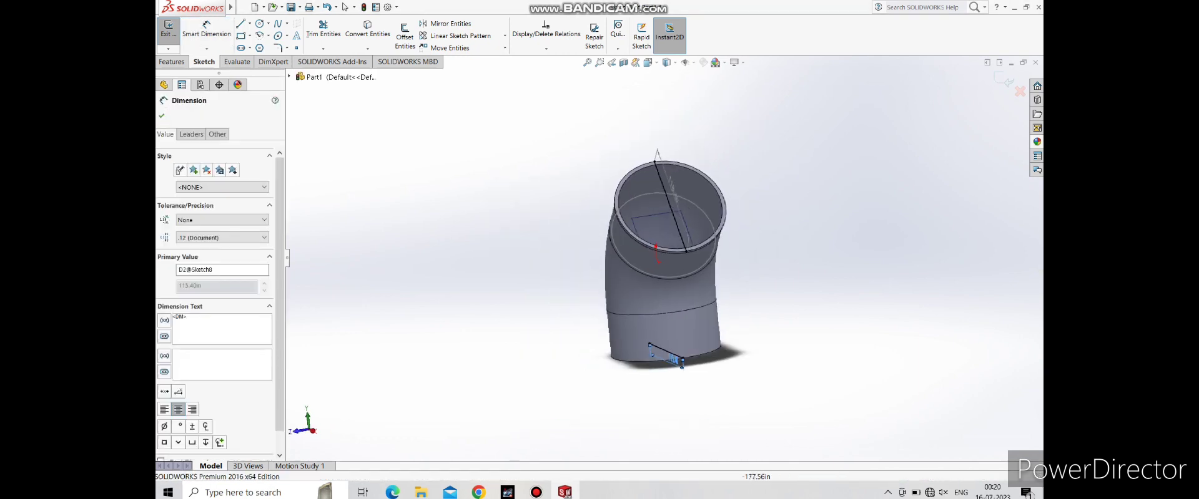
pyautogui.press('Up')
pyautogui.press('Up')
pyautogui.press('Up')
pyautogui.press('Up')
pyautogui.press('Left')
pyautogui.press('Left')
pyautogui.press('Left')
pyautogui.press('Left')
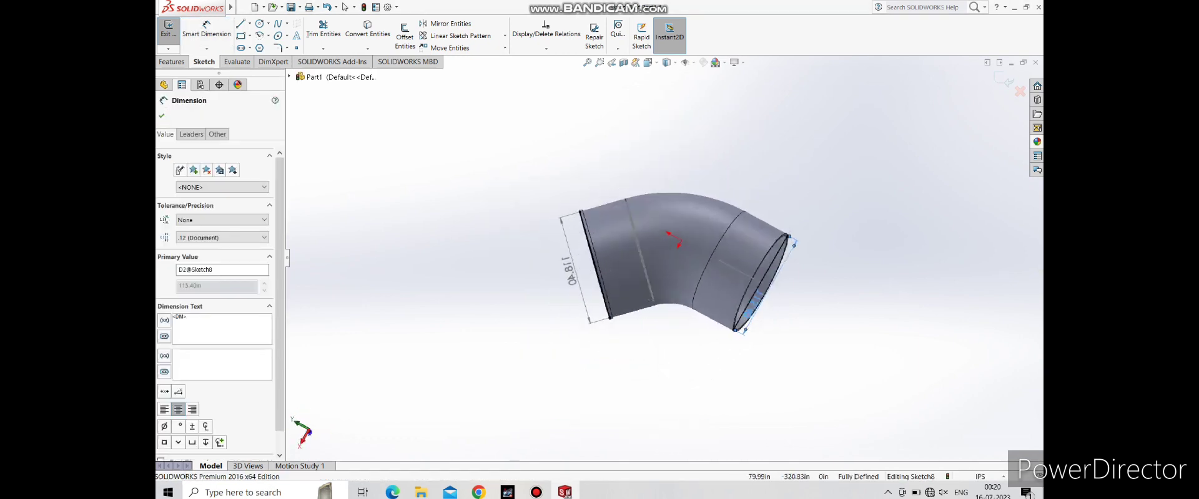
pyautogui.press('Left')
pyautogui.press('Left')
pyautogui.press('Right')
pyautogui.press('Right')
pyautogui.hotkey('shift', 'z')
pyautogui.hotkey('shift', 'z')
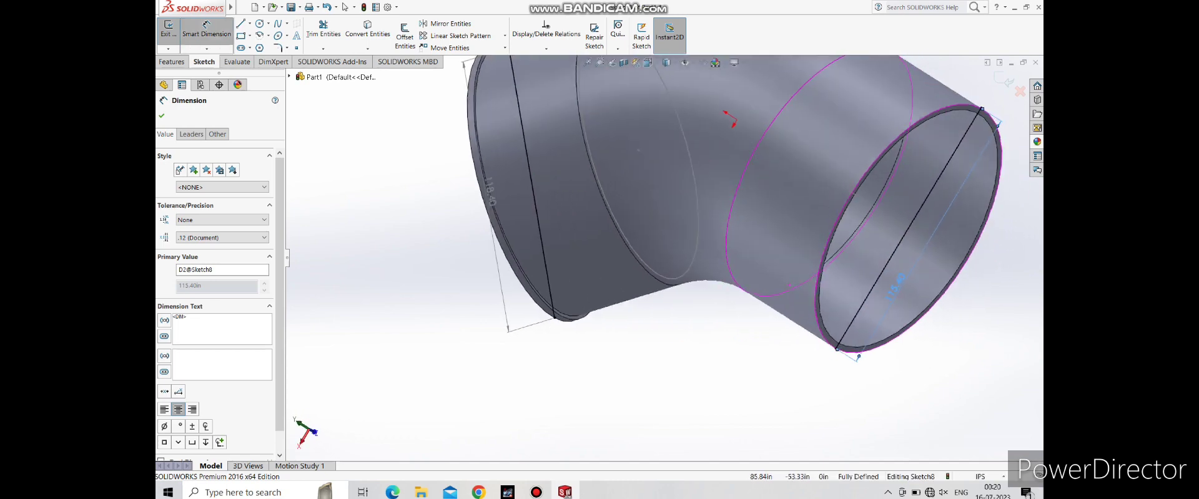
pyautogui.press('Left')
pyautogui.press('Left')
pyautogui.press('Left')
pyautogui.press('Left')
pyautogui.press('Left')
pyautogui.press('Left')
pyautogui.press('Left')
pyautogui.press('Left')
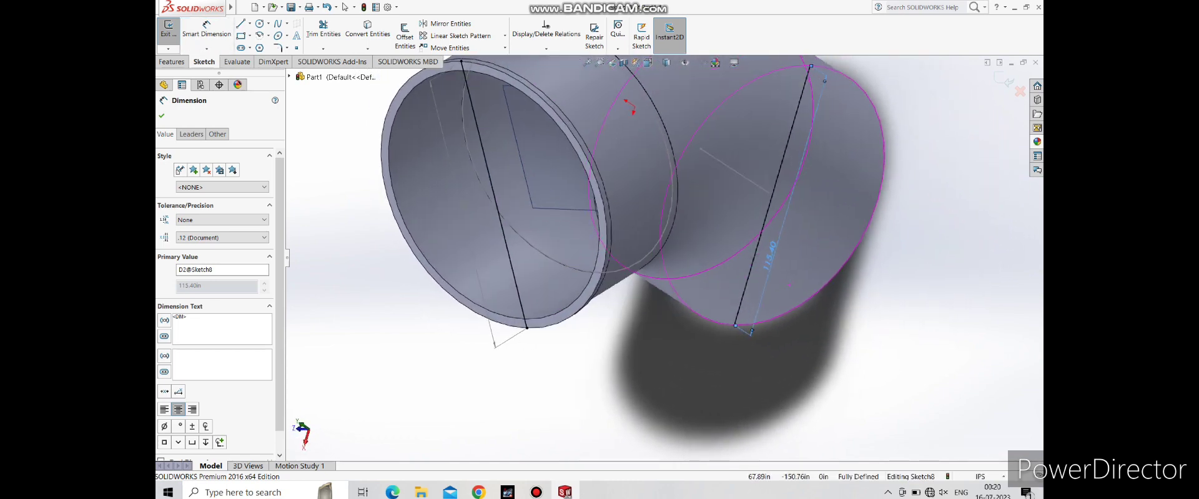
pyautogui.press('Left')
pyautogui.press('Left')
pyautogui.press('Left')
pyautogui.press('Left')
pyautogui.press('f')
pyautogui.press('Escape')
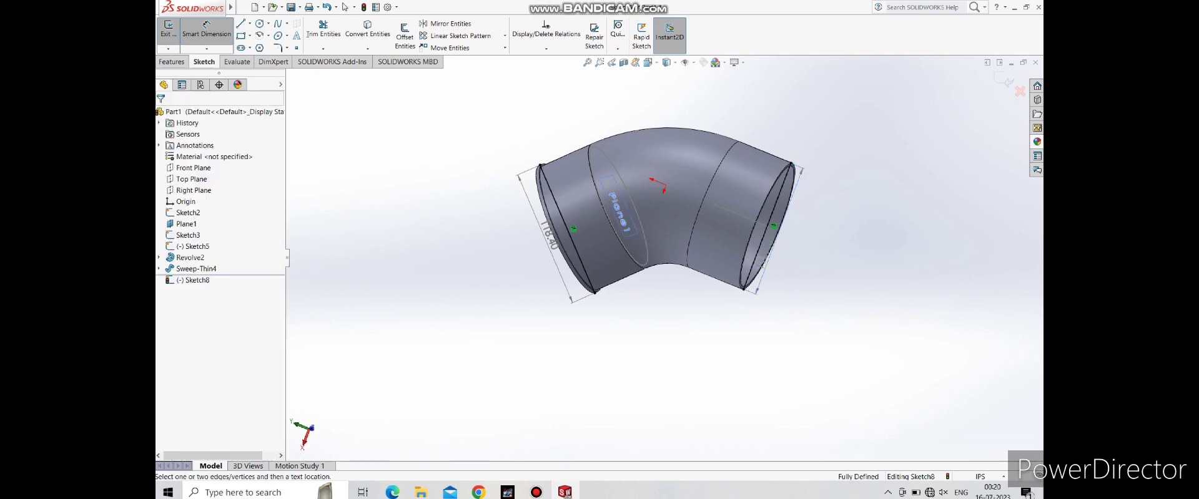
pyautogui.scroll(-2, 625, 343)
pyautogui.hotkey('ctrl', 'z')
pyautogui.hotkey('ctrl', 'z')
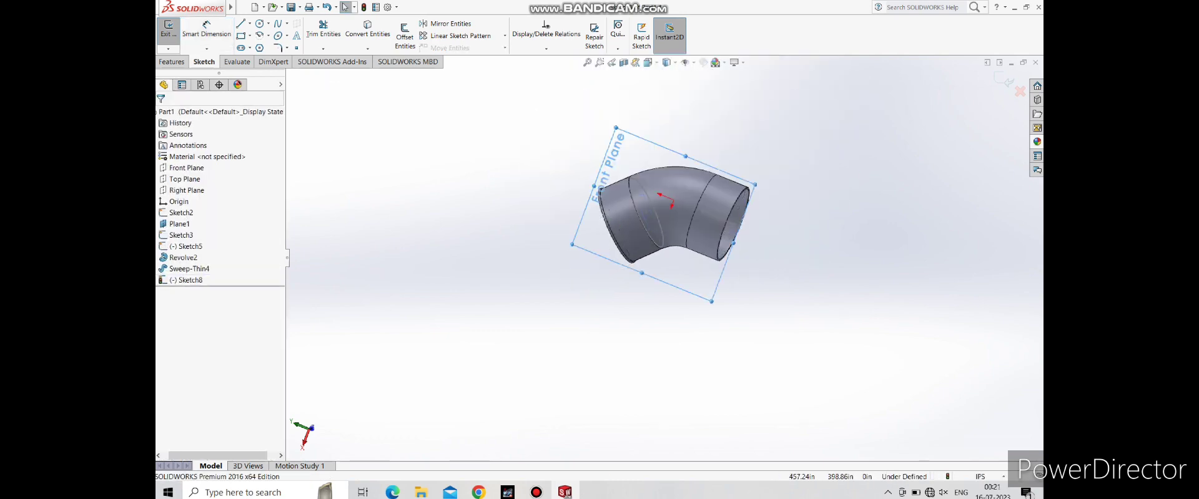
pyautogui.hotkey('ctrl', 'z')
pyautogui.hotkey('ctrl', 'z')
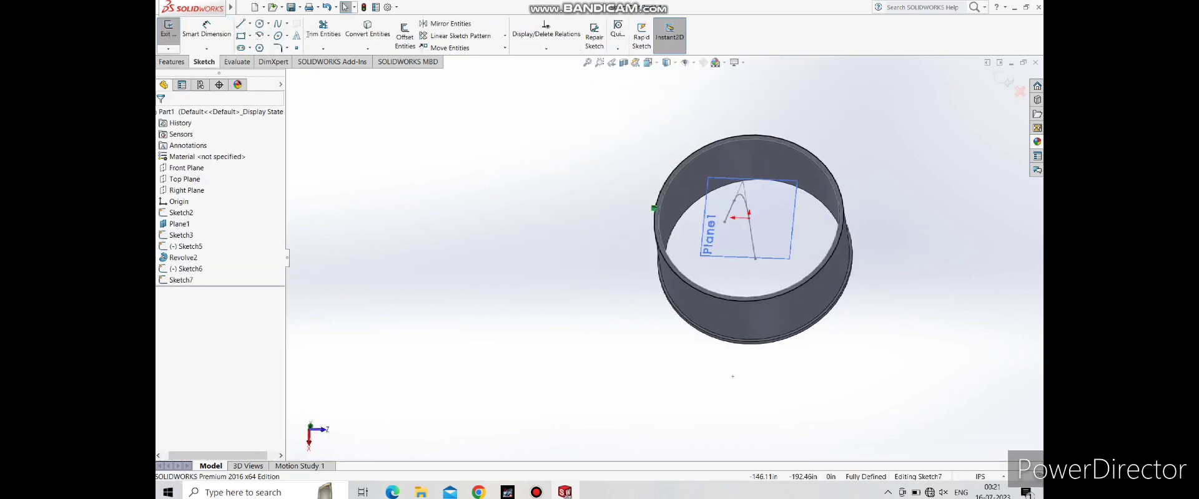
# Exit the path sketch and start a Plane1 sketch with the ring's edge converted into a circle
pyautogui.rightClick(777, 186)
pyautogui.click(811, 214)
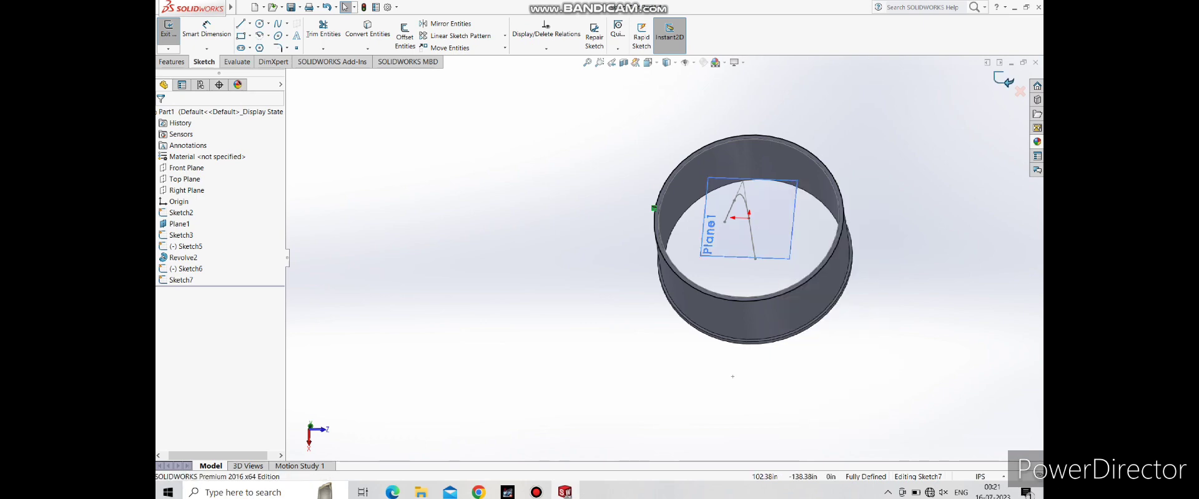
pyautogui.rightClick(792, 163)
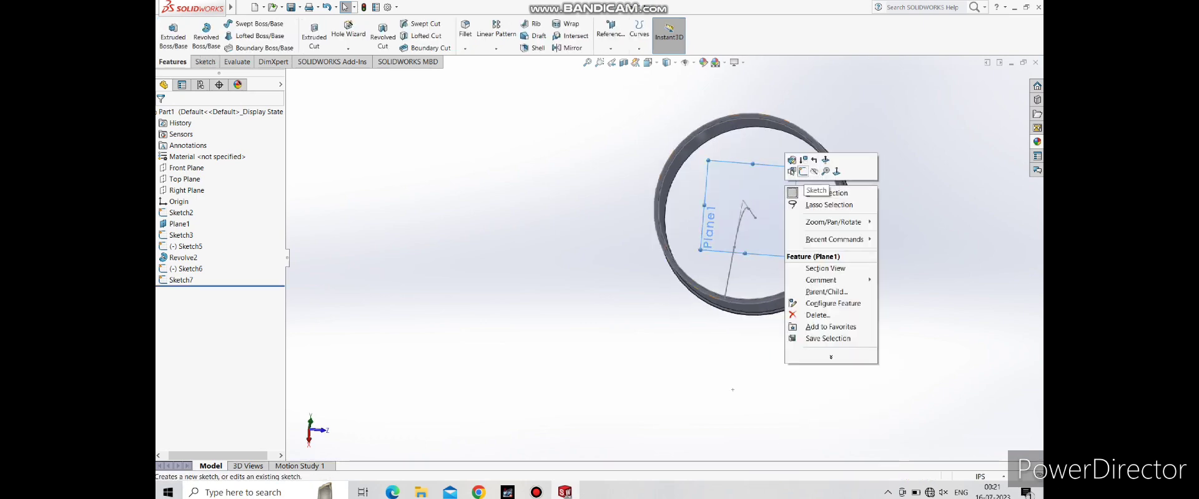
pyautogui.click(839, 187)
pyautogui.click(242, 7)
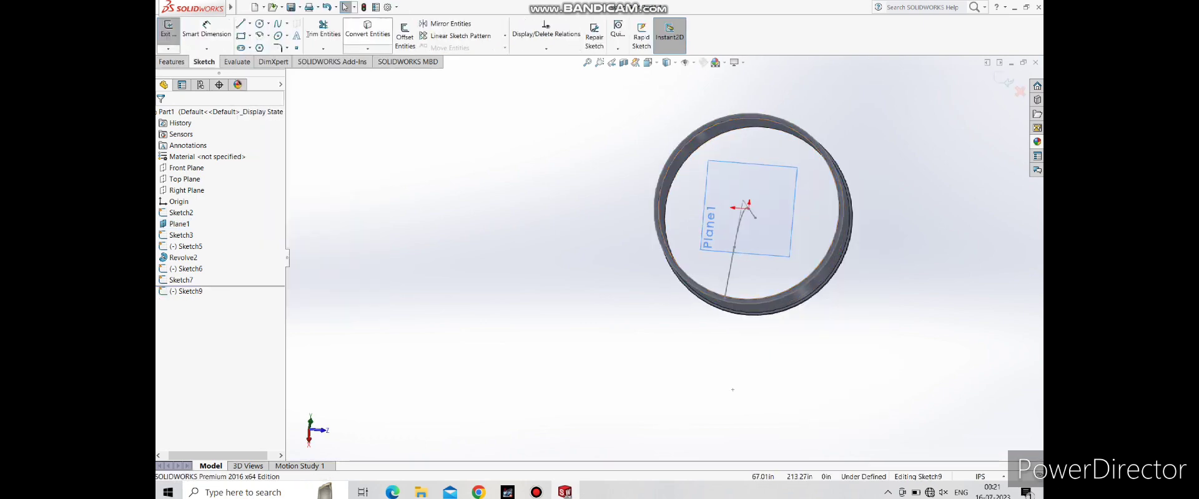
pyautogui.click(367, 28)
pyautogui.click(778, 117)
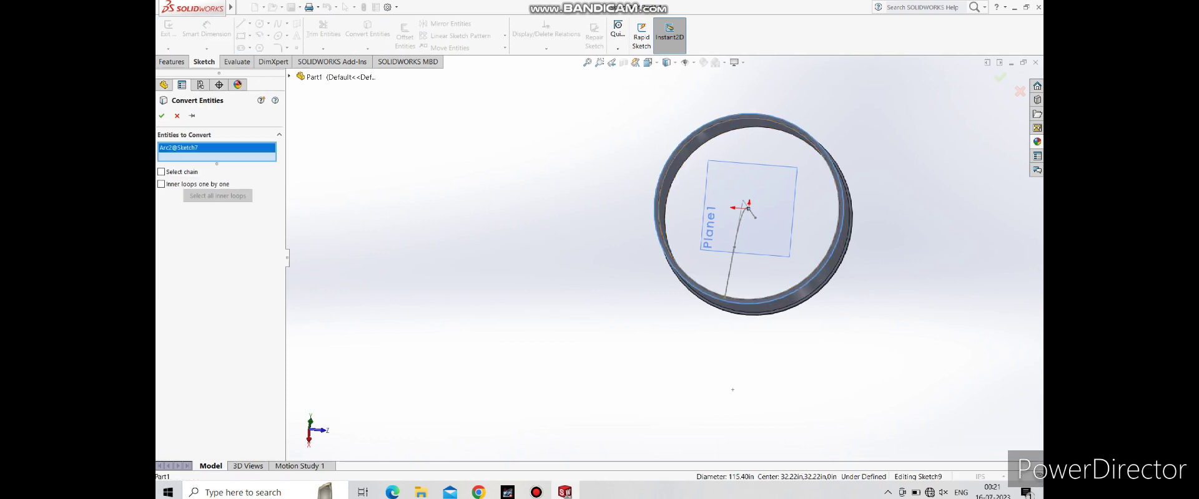
pyautogui.press('Return')
# Give the converted circle a driven Ø115.40 diameter dimension, viewed from a three-quarter angle
pyautogui.click(206, 31)
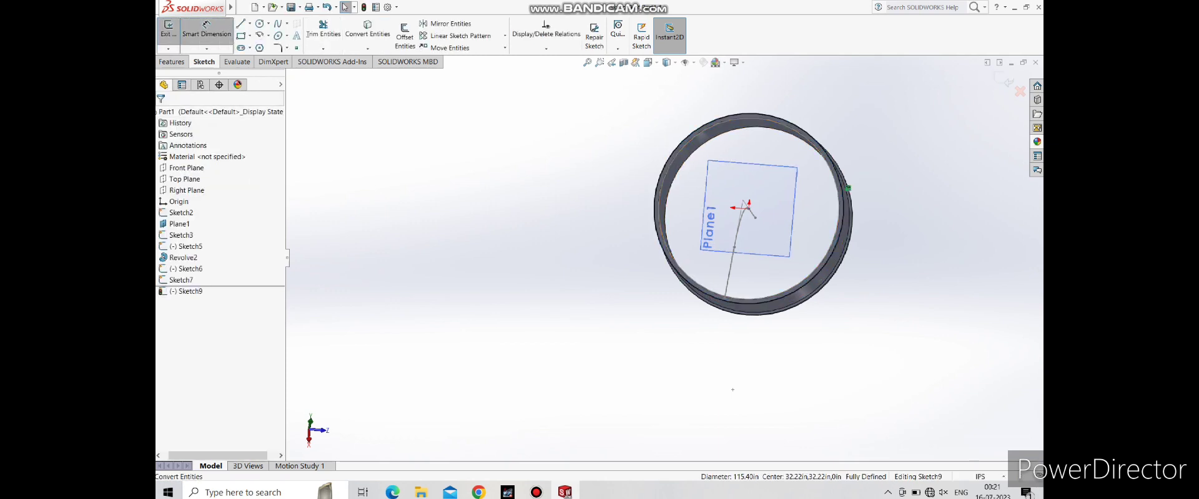
pyautogui.click(749, 114)
pyautogui.click(754, 83)
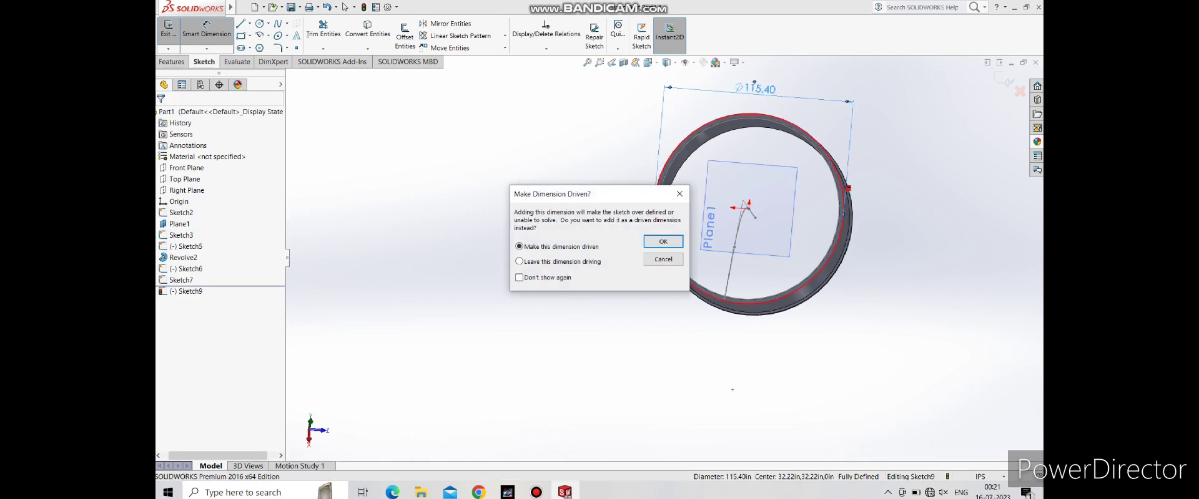
pyautogui.press('Return')
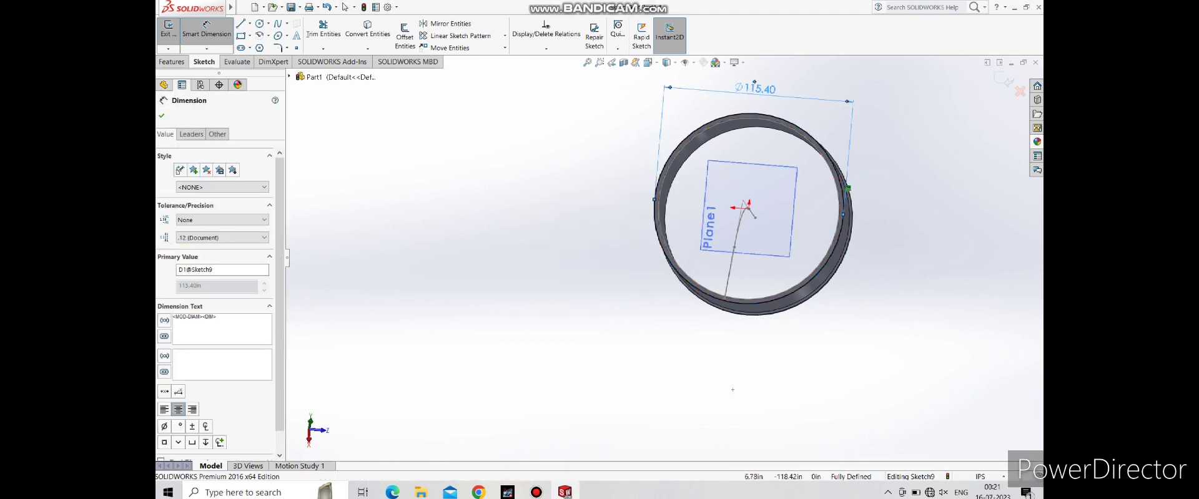
pyautogui.moveTo(732, 390); pyautogui.dragTo(754, 382, button='middle')
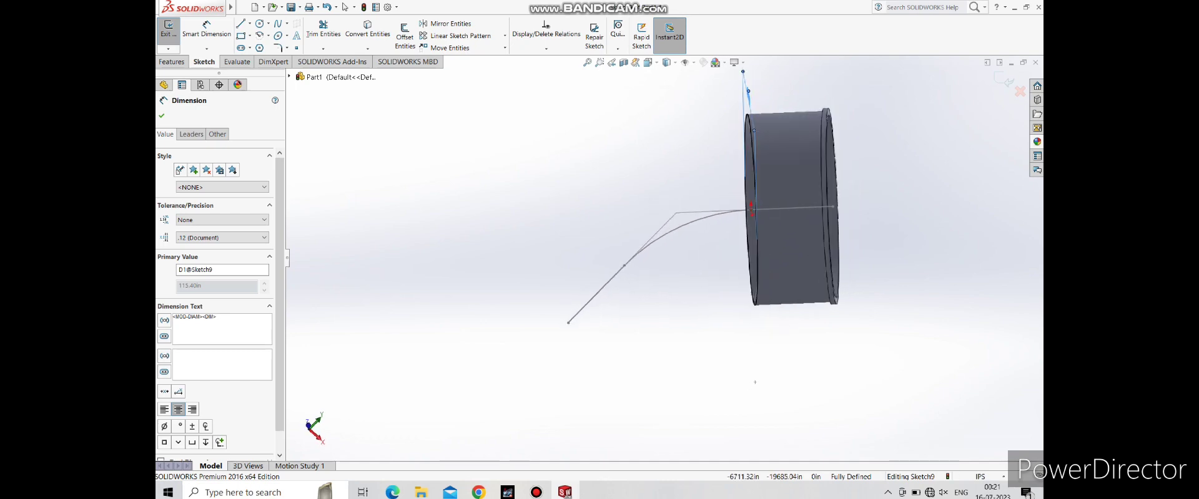
pyautogui.moveTo(755, 382)
pyautogui.mouseDown(button='middle')
pyautogui.moveTo(742, 431)
pyautogui.moveTo(752, 422)
pyautogui.mouseUp(button='middle')
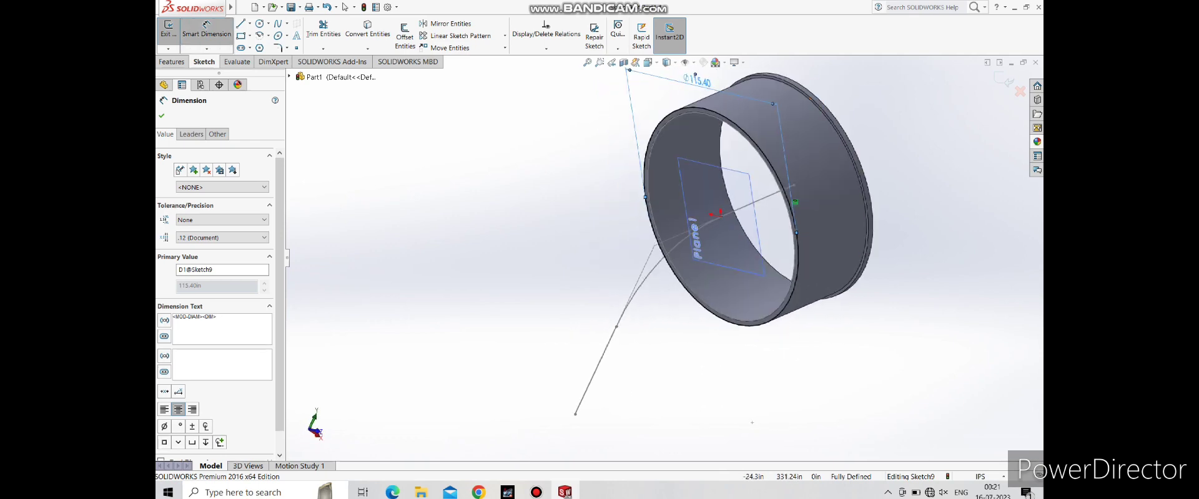
pyautogui.press('Escape')
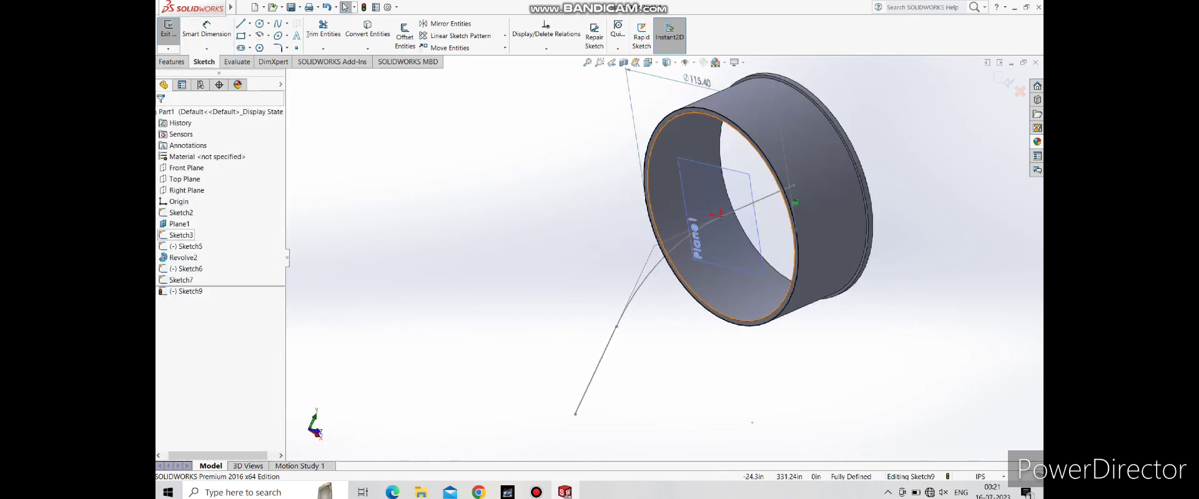
pyautogui.click(812, 275)
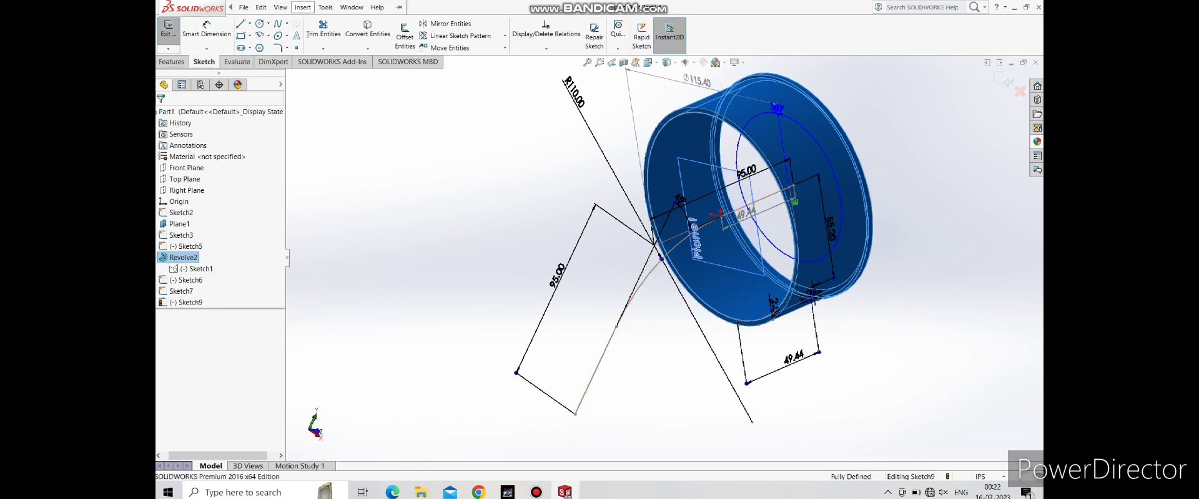
# Reopen Sketch1, the revolve profile, for editing and view it flat from the front
pyautogui.press('Escape')
pyautogui.click(336, 7)
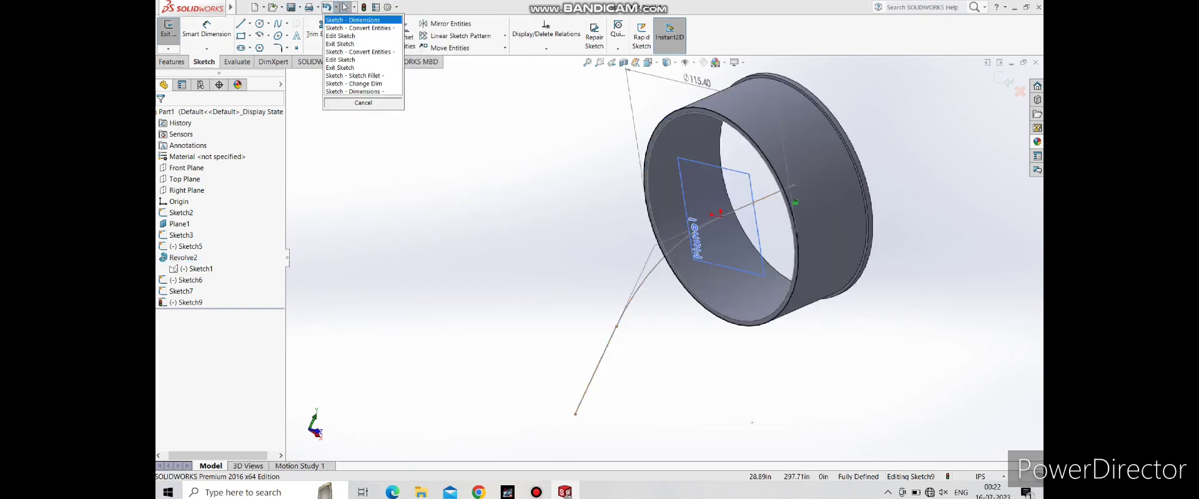
pyautogui.click(345, 8)
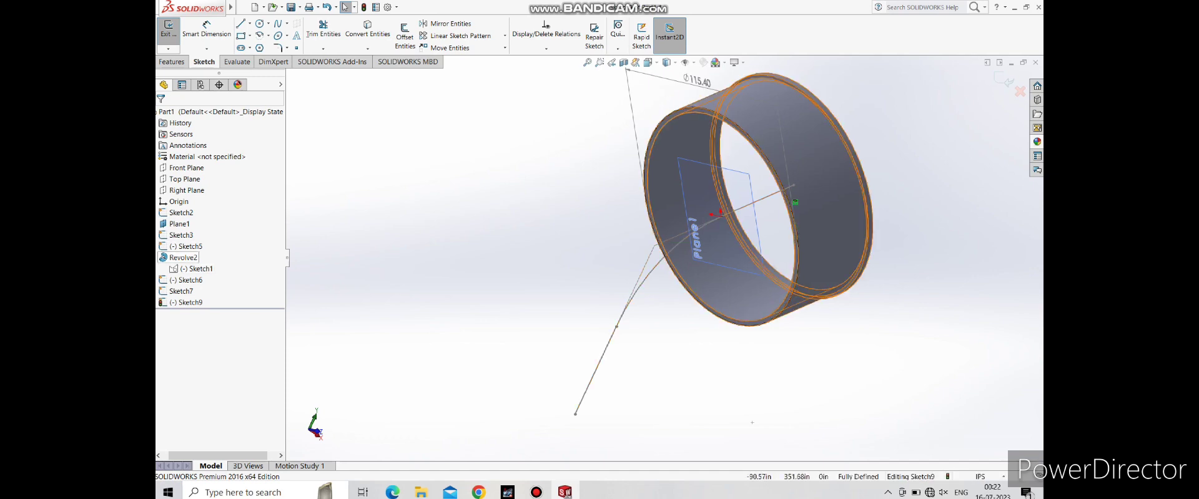
pyautogui.doubleClick(200, 268)
pyautogui.scroll(3, 700, 212)
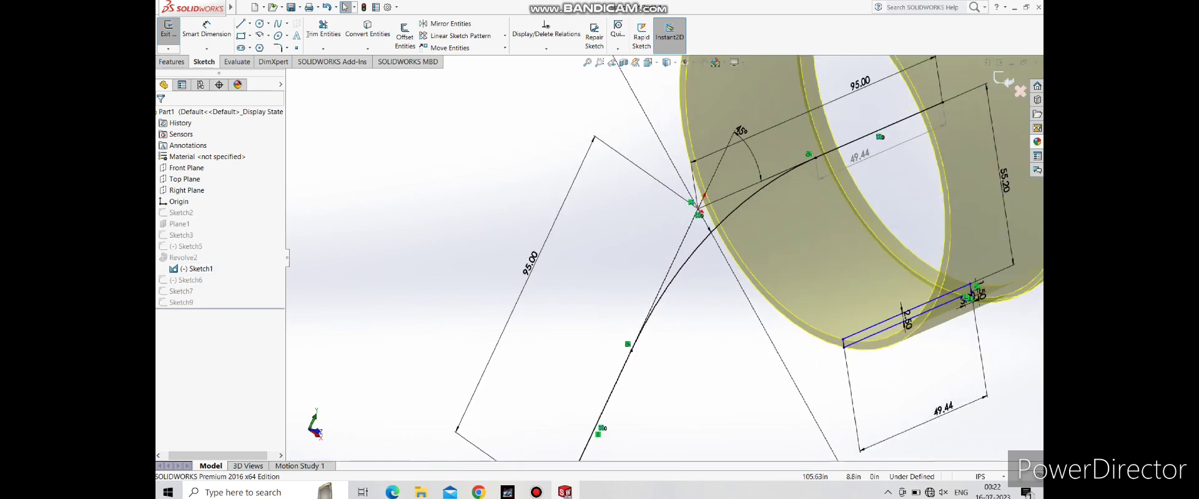
pyautogui.hotkey('ctrl', '8')
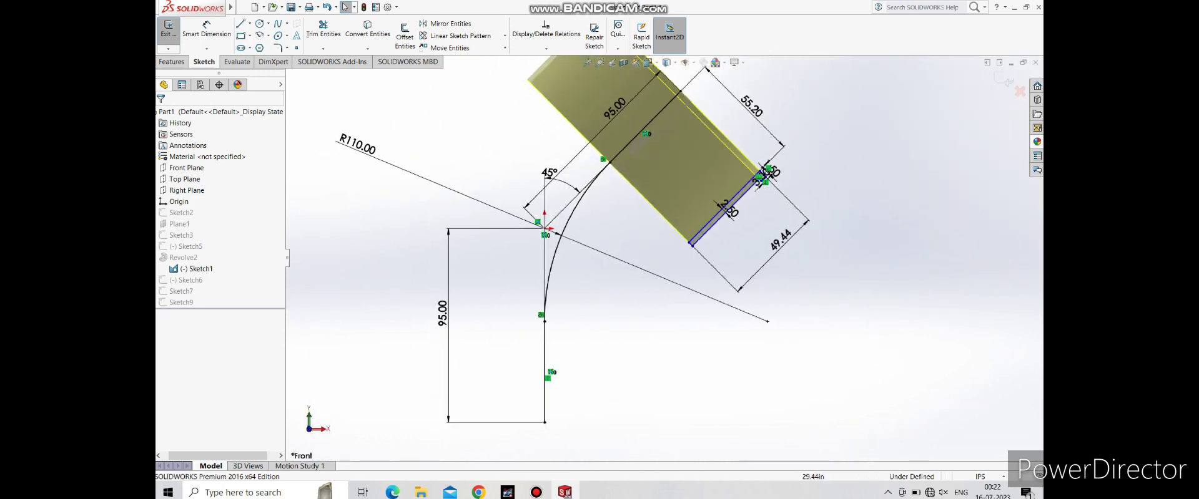
# Dimension 57.70 from the 45° line's end to the profile's lower corner
pyautogui.scroll(3, 644, 166)
pyautogui.click(567, 160)
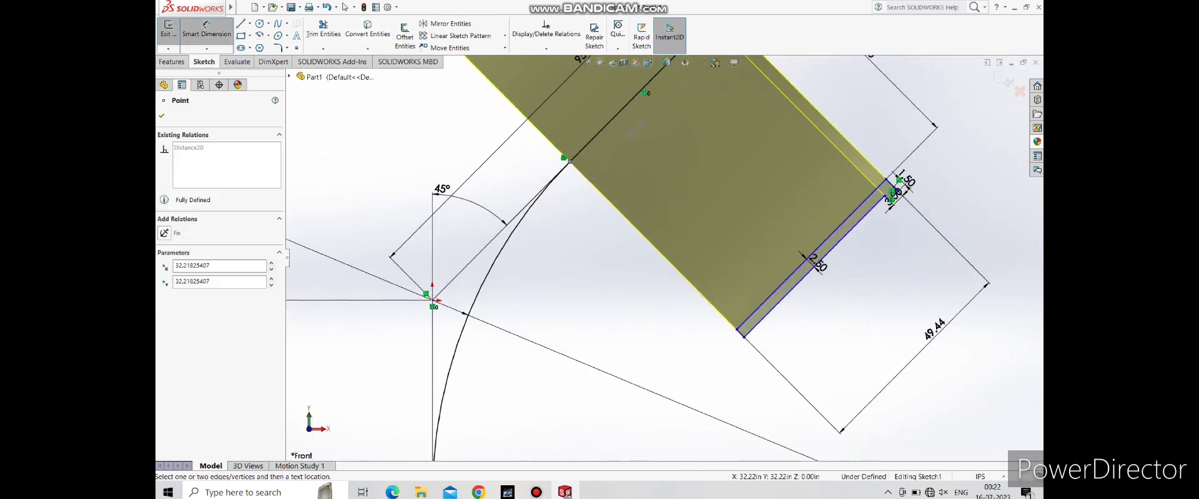
pyautogui.click(743, 338)
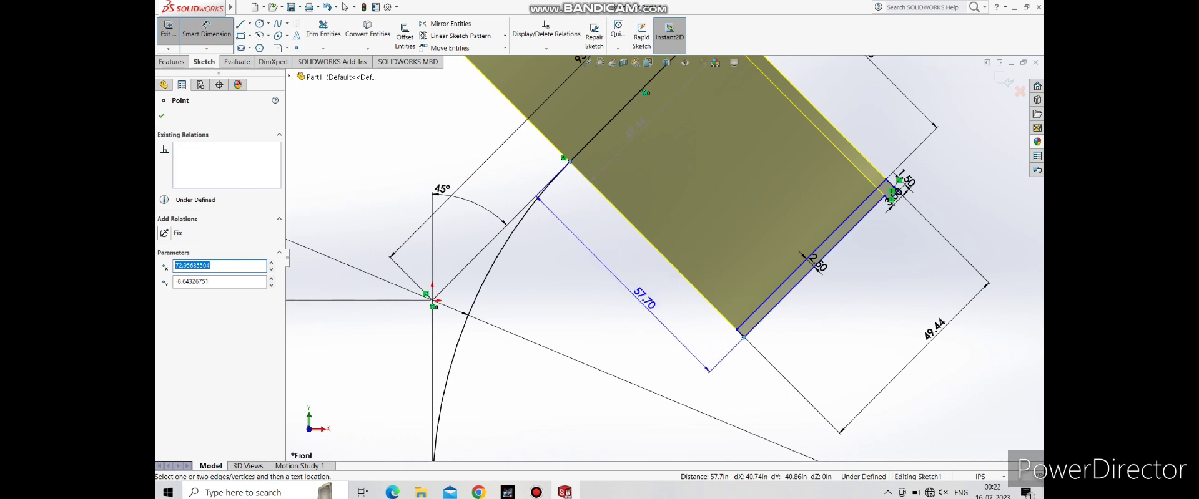
pyautogui.click(637, 300)
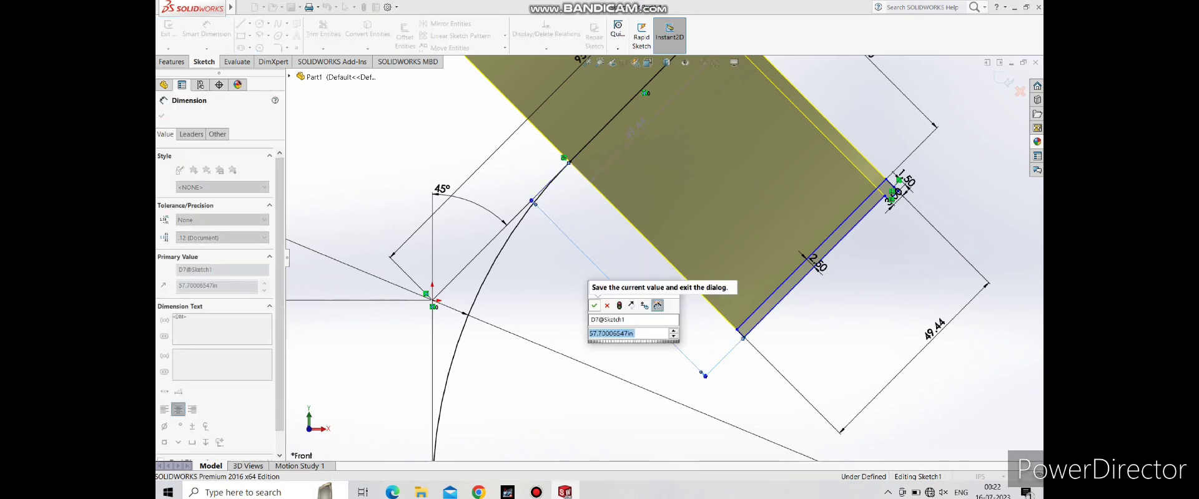
pyautogui.click(595, 306)
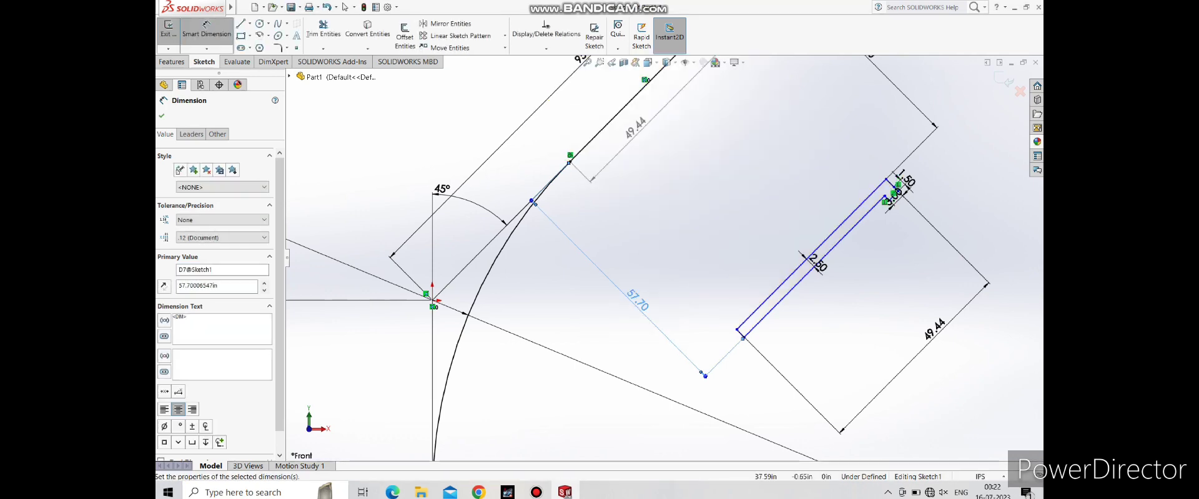
# Draw a short line at the profile's lower end and dimension it to 5.00
pyautogui.scroll(4, 664, 263)
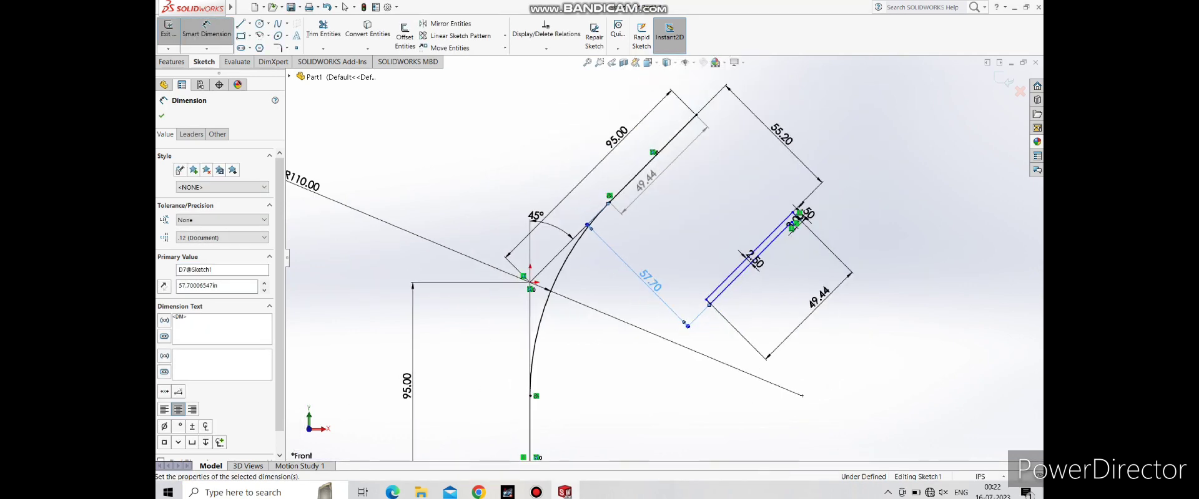
pyautogui.press('l')
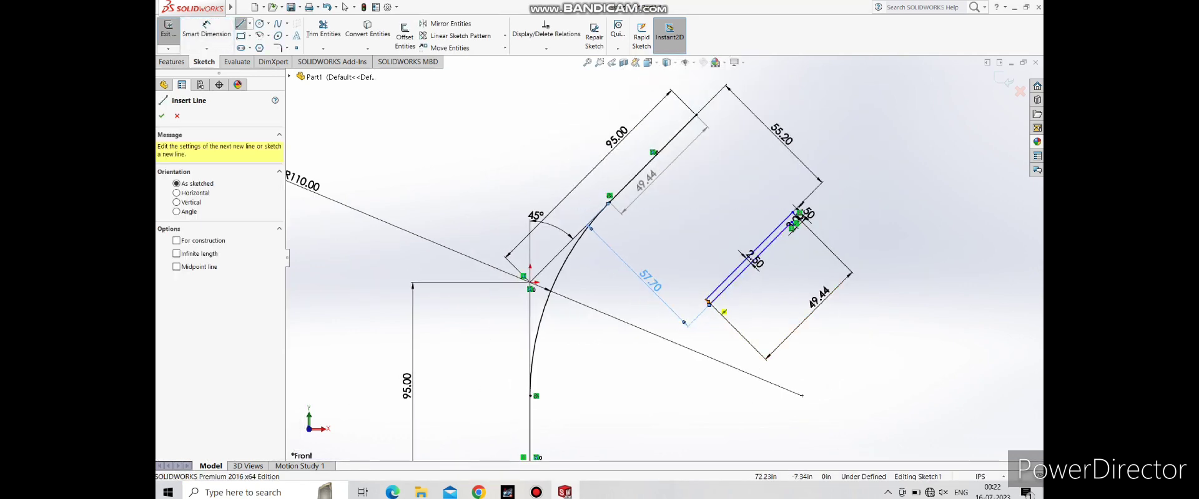
pyautogui.click(708, 304)
pyautogui.press('Escape')
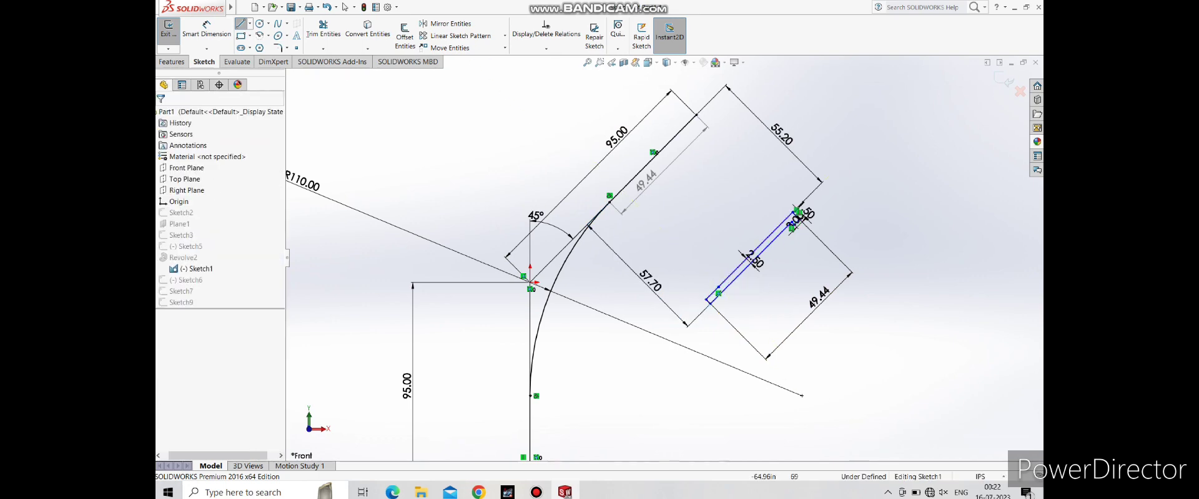
pyautogui.click(206, 28)
pyautogui.click(750, 258)
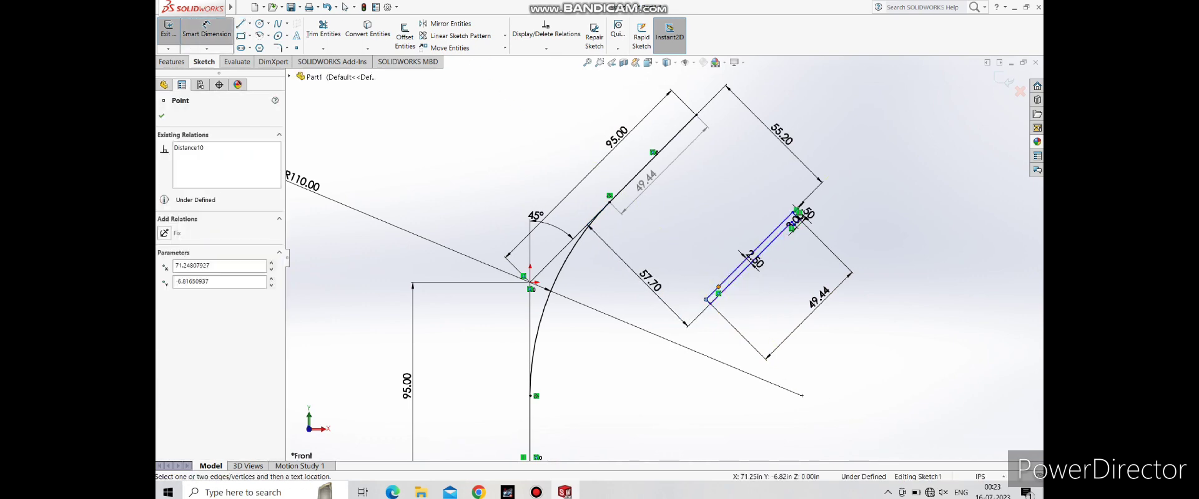
pyautogui.click(718, 275)
pyautogui.write('5')
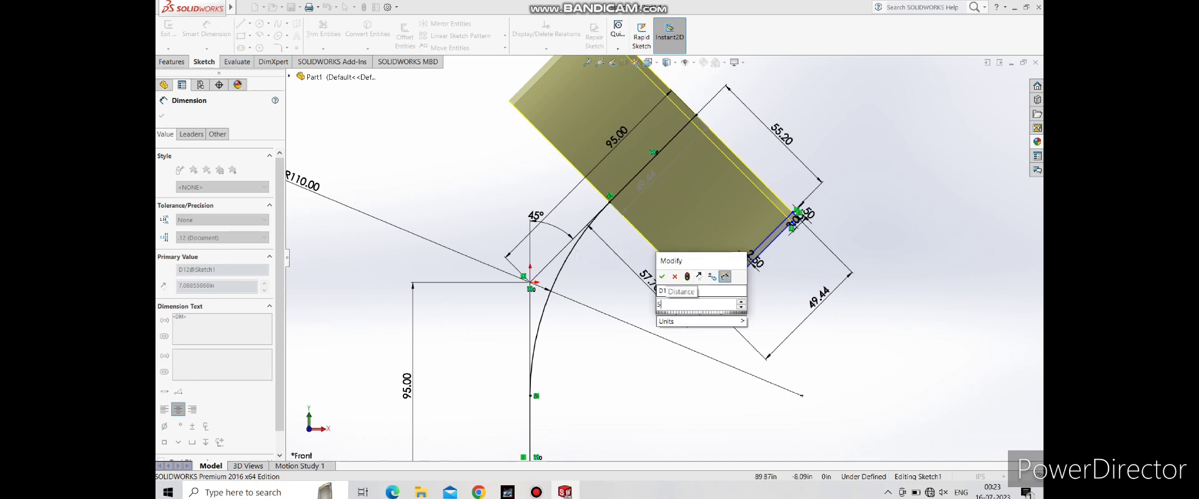
pyautogui.press('Return')
# Draw a line along the profile's lower edge
pyautogui.scroll(-3, 693, 278)
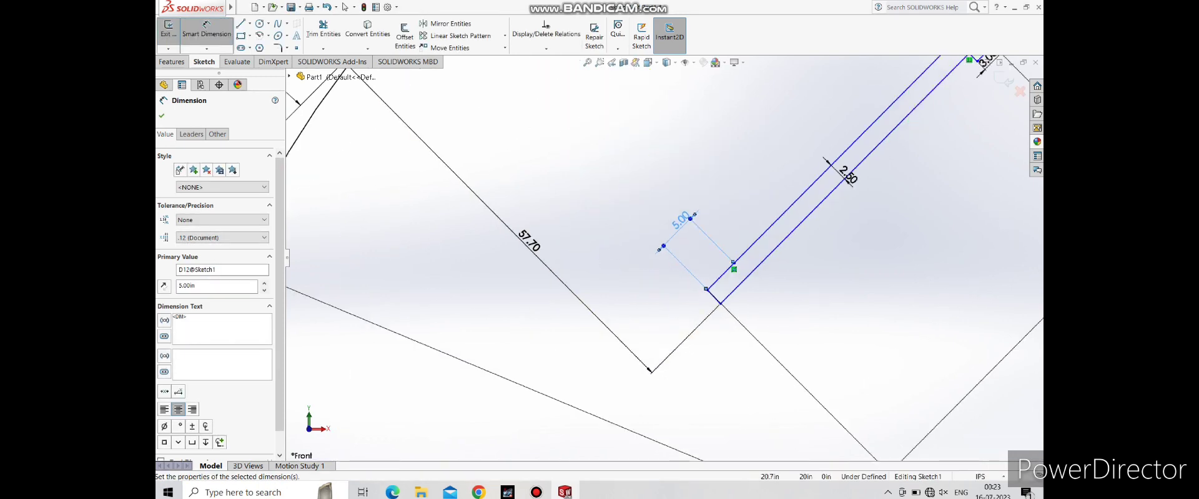
pyautogui.click(241, 23)
pyautogui.click(844, 179)
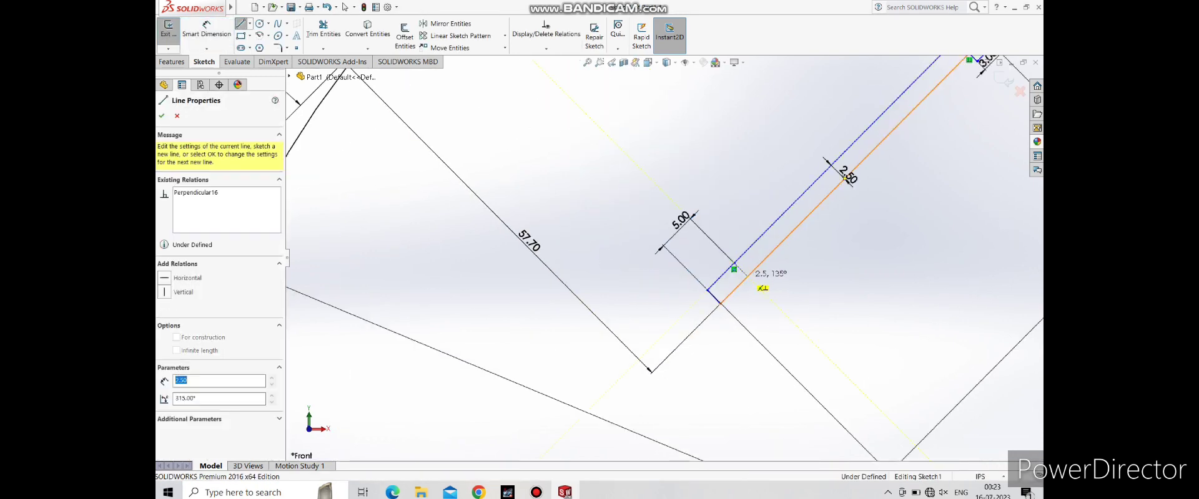
pyautogui.press('Escape')
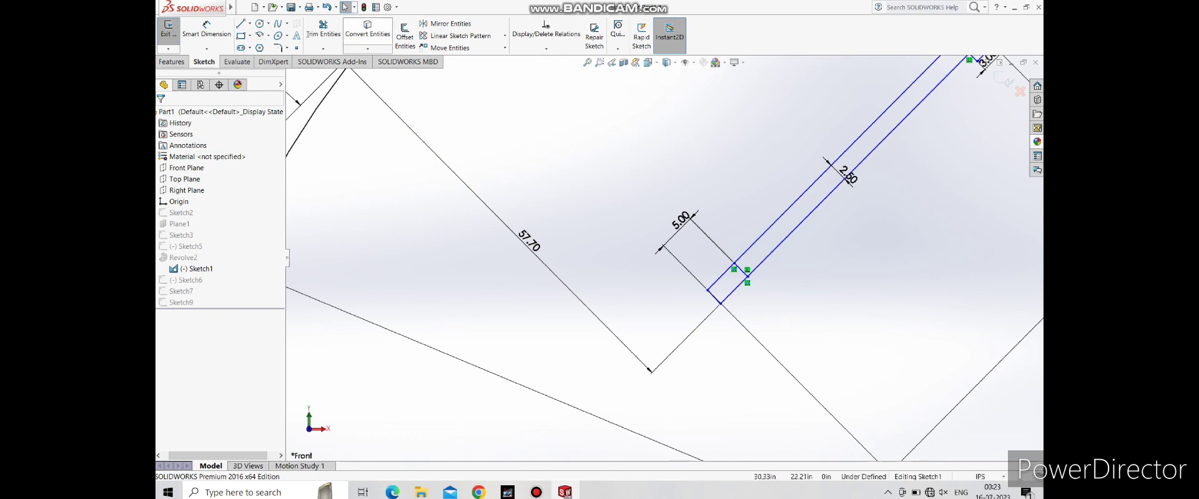
# Trim away the old 57.70 line and the leftover corner segments
pyautogui.click(323, 28)
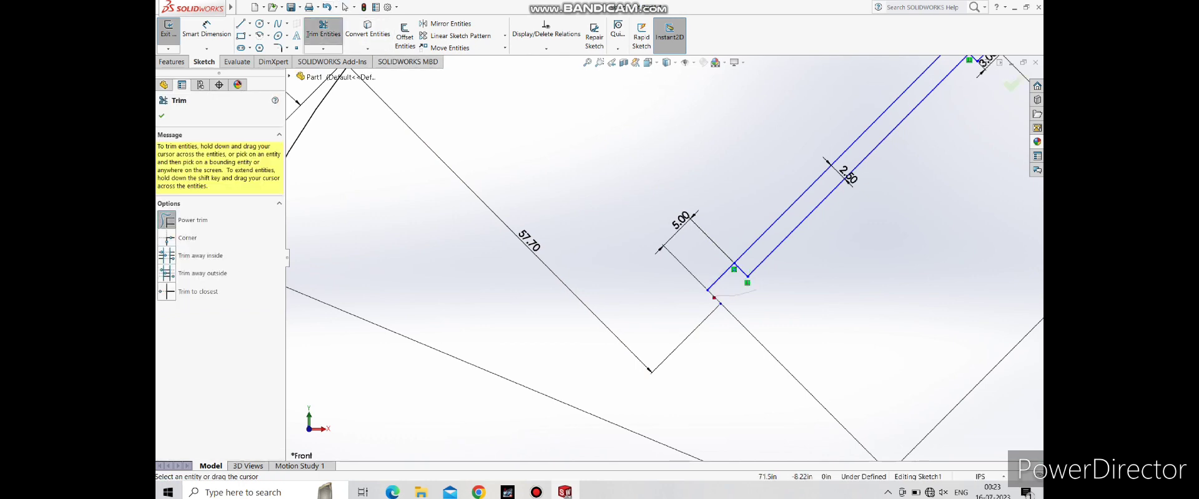
pyautogui.moveTo(713, 298); pyautogui.dragTo(755, 290)
pyautogui.scroll(2, 659, 271)
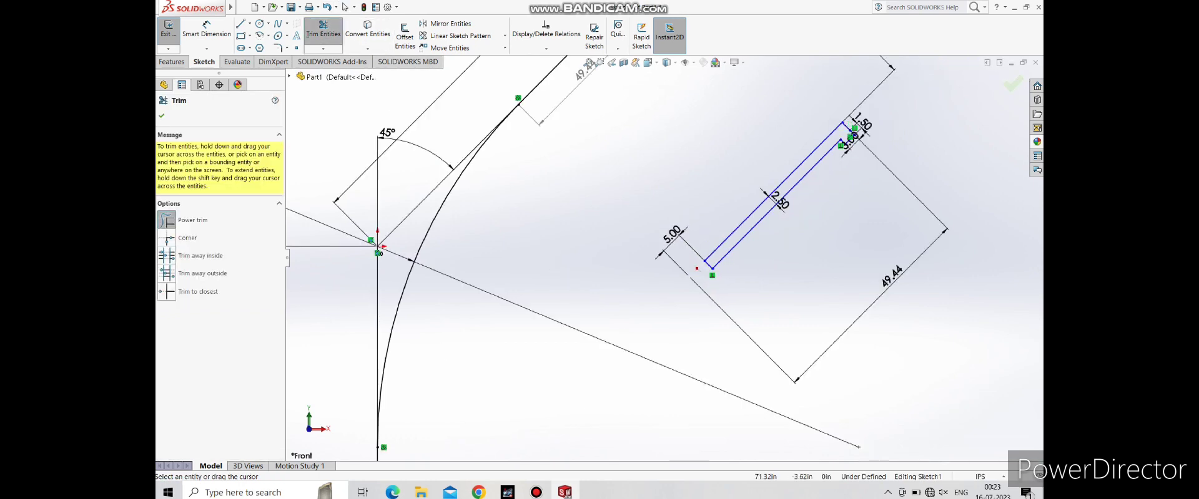
pyautogui.click(697, 269)
# Draw a line from the profile's lower corner up to the arc
pyautogui.click(240, 23)
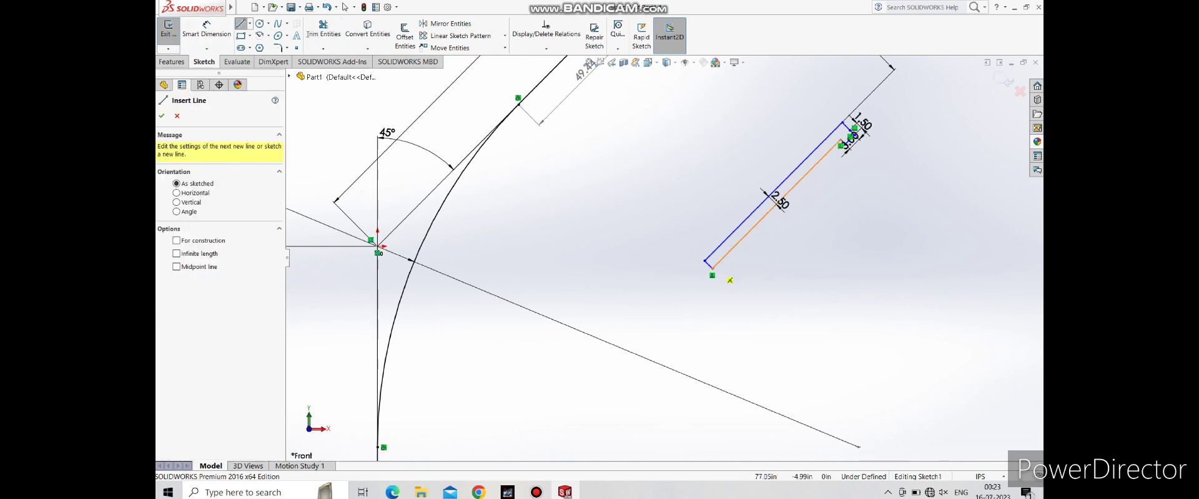
pyautogui.click(713, 269)
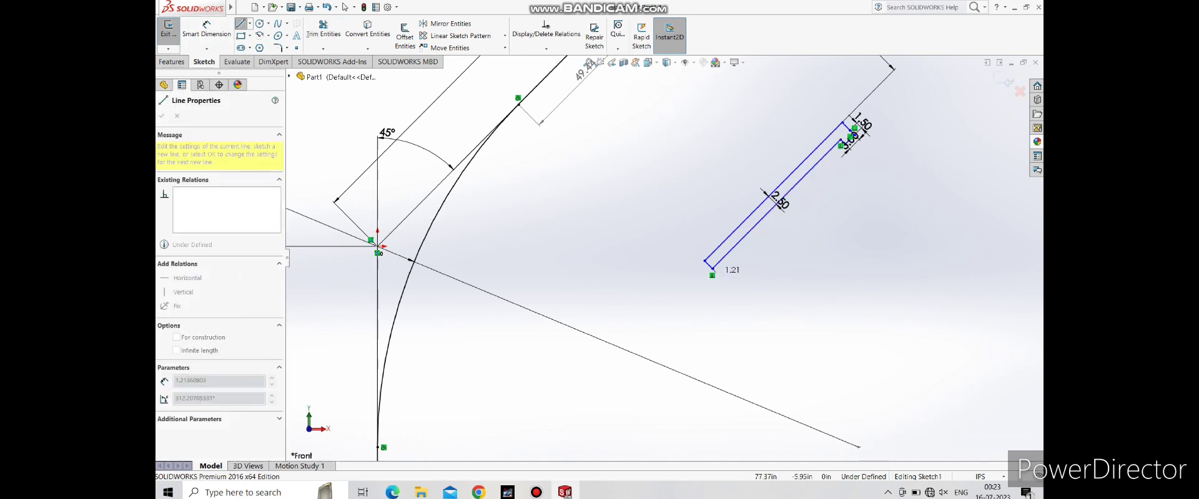
pyautogui.press('Escape')
pyautogui.hotkey('ctrl', 'z')
pyautogui.click(240, 24)
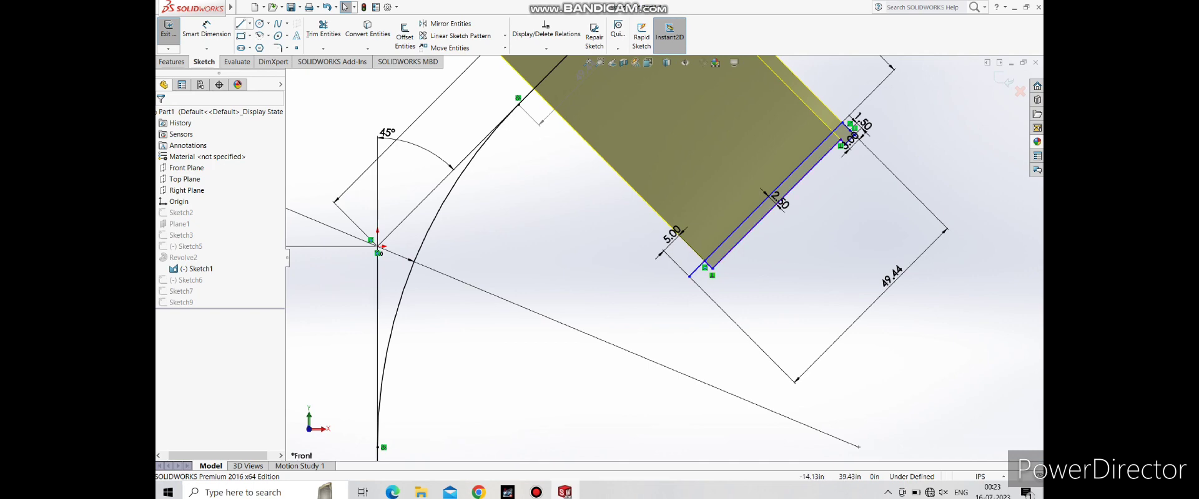
pyautogui.click(712, 269)
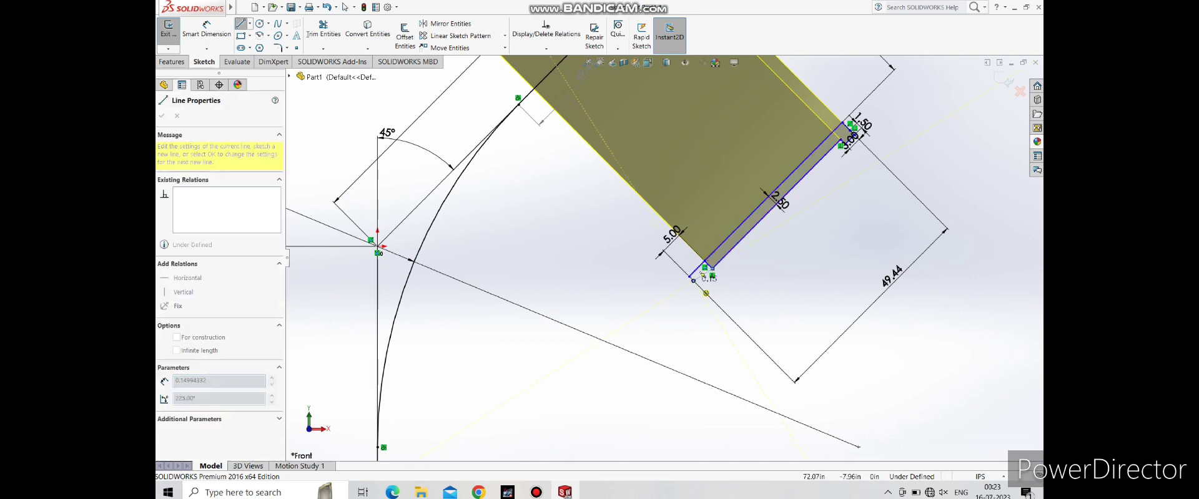
pyautogui.press('Escape')
pyautogui.click(241, 25)
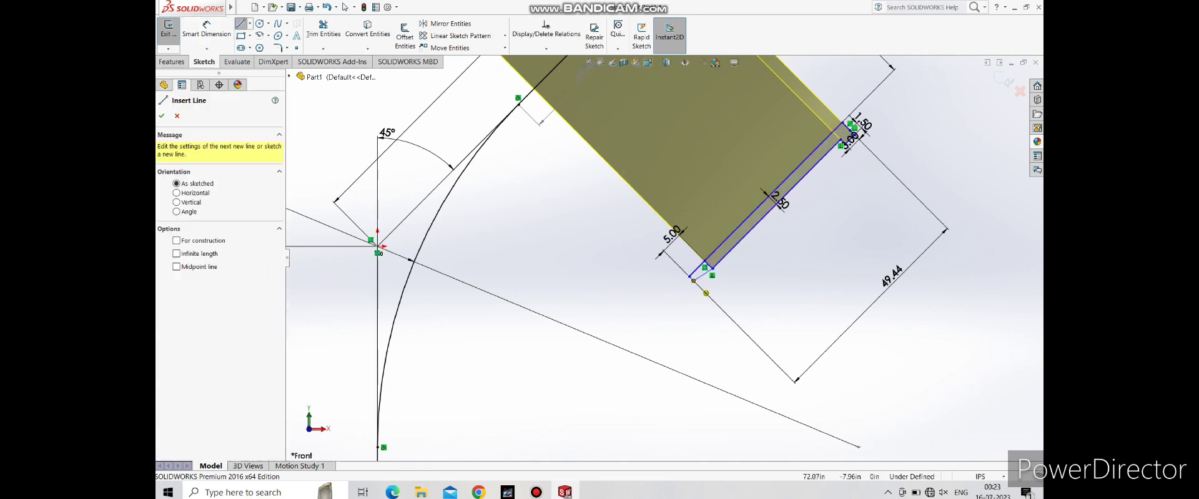
pyautogui.moveTo(693, 281); pyautogui.dragTo(519, 104)
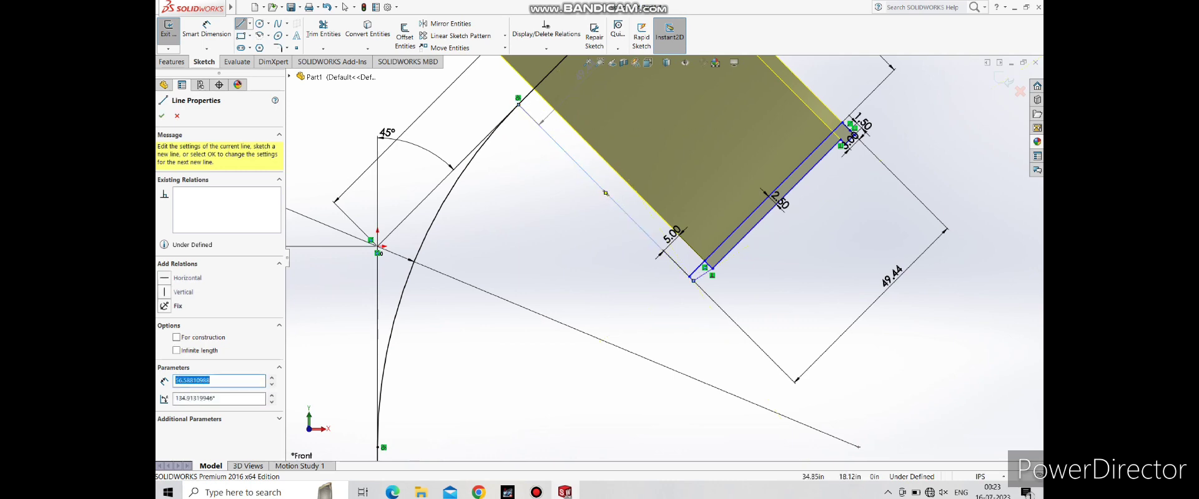
pyautogui.press('Escape')
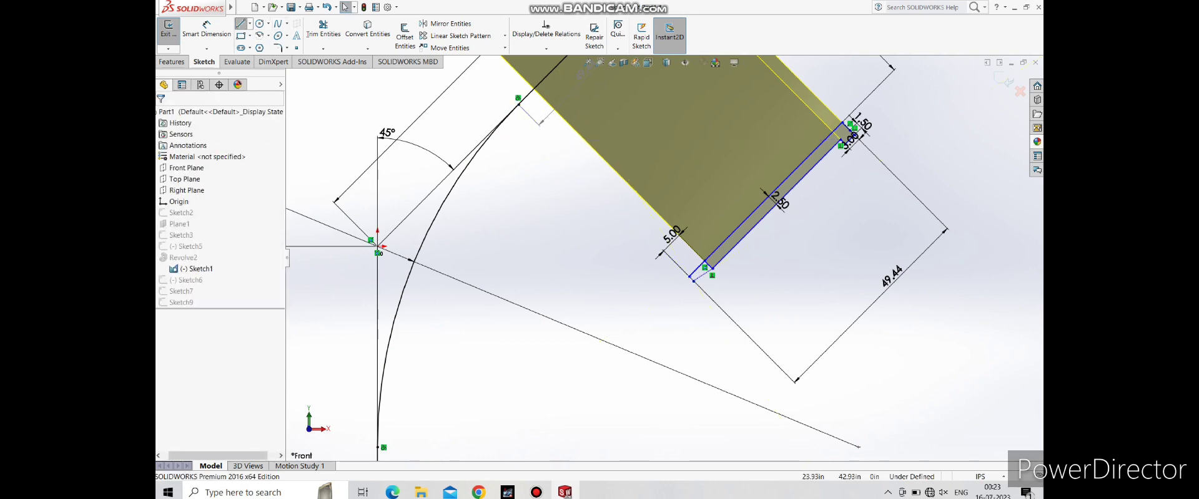
# Dimension the new corner-to-arc line to 55.00
pyautogui.click(241, 25)
pyautogui.press('Escape')
pyautogui.click(693, 280)
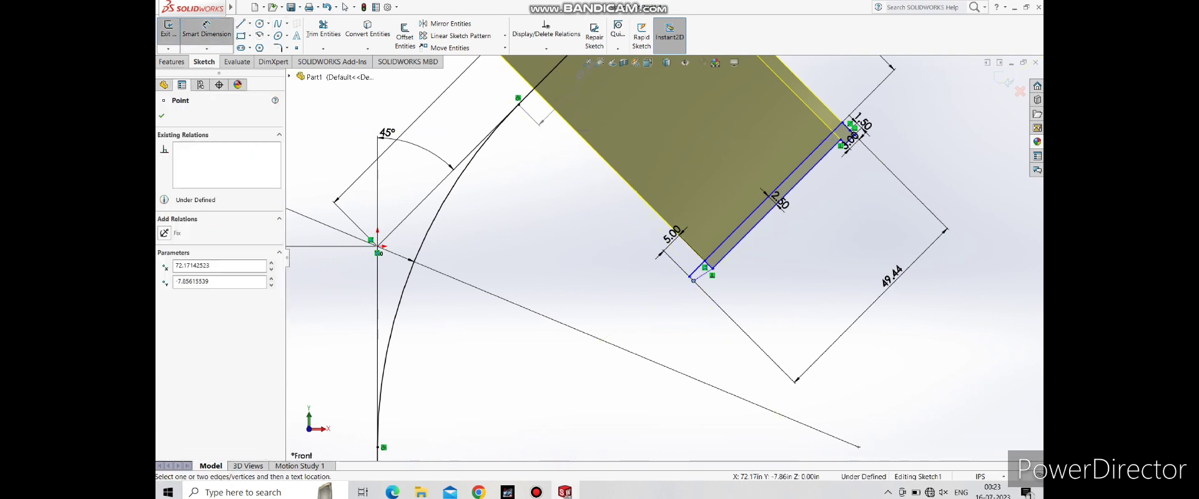
pyautogui.click(519, 104)
pyautogui.click(559, 200)
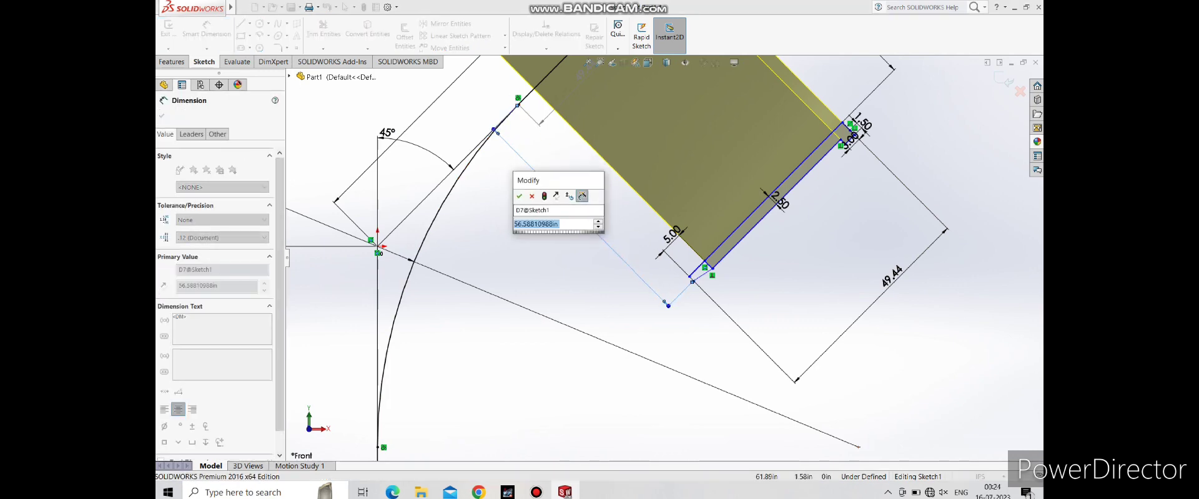
pyautogui.write('55')
pyautogui.press('Return')
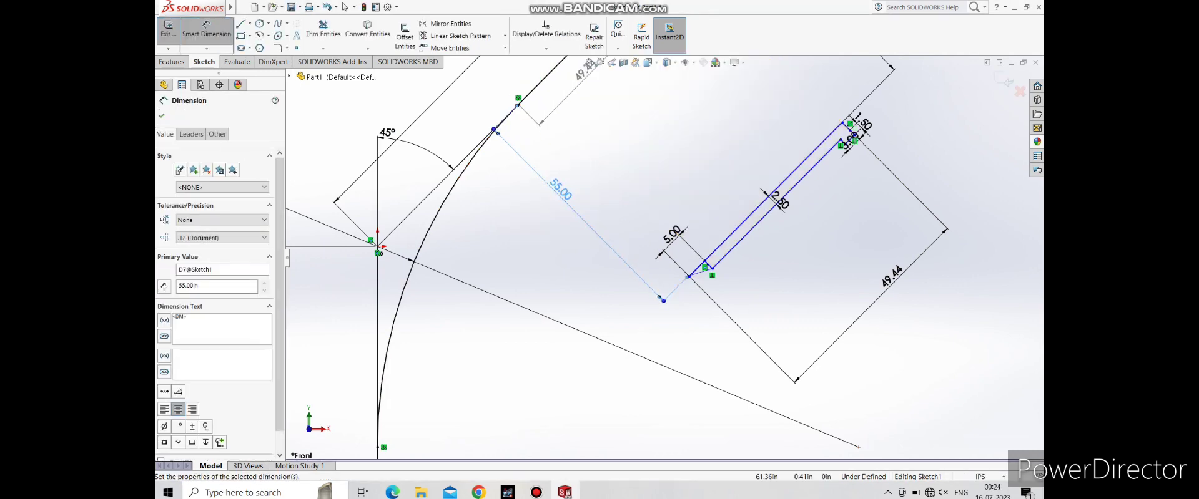
# Trim the sketch, removing the 5.00 dimension and leaving a short kinked link to the wall's end
pyautogui.click(323, 30)
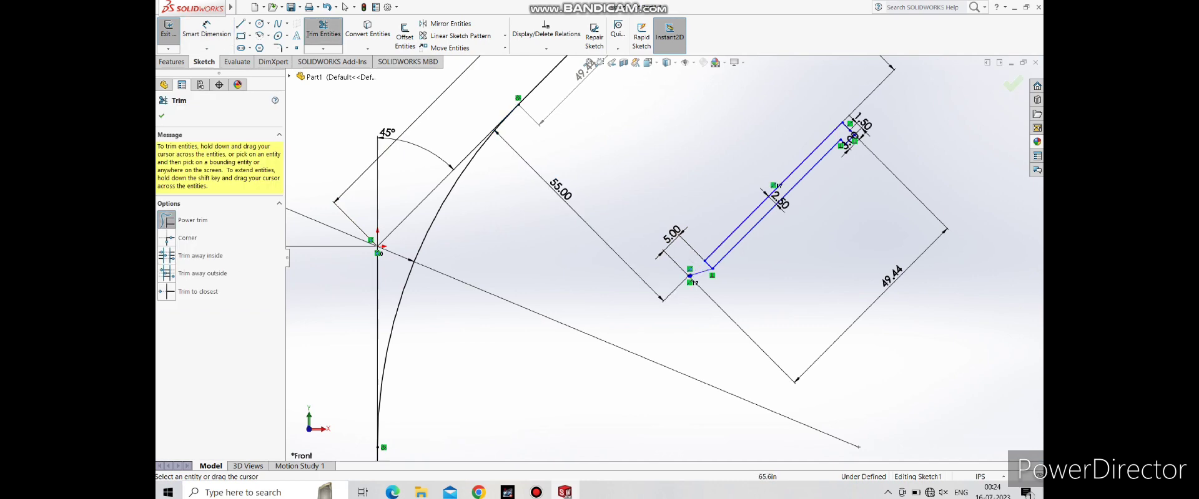
pyautogui.scroll(-3, 691, 276)
pyautogui.scroll(-3, 687, 276)
pyautogui.scroll(-2, 674, 273)
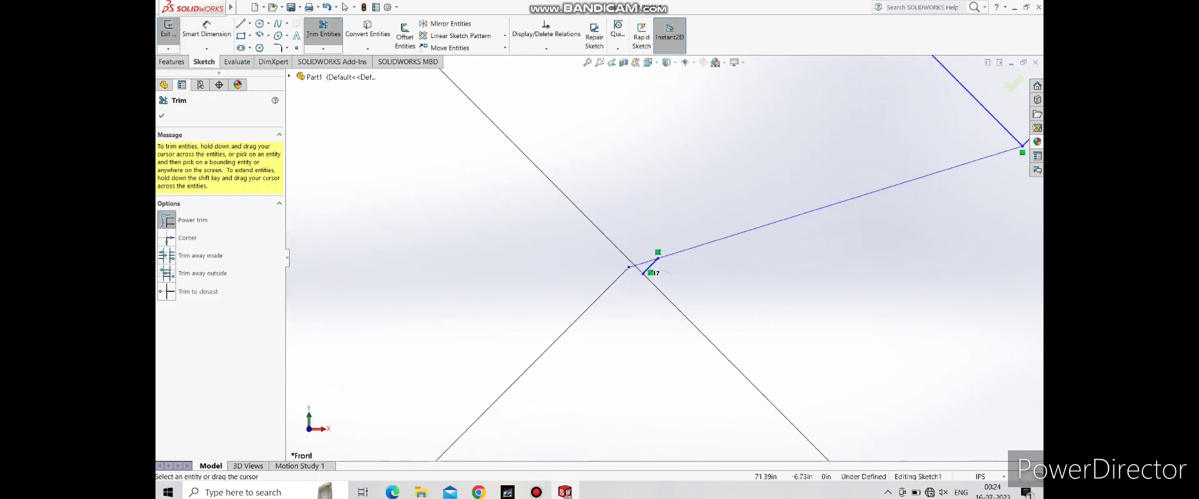
pyautogui.scroll(2, 652, 272)
pyautogui.scroll(3, 693, 252)
pyautogui.scroll(3, 718, 225)
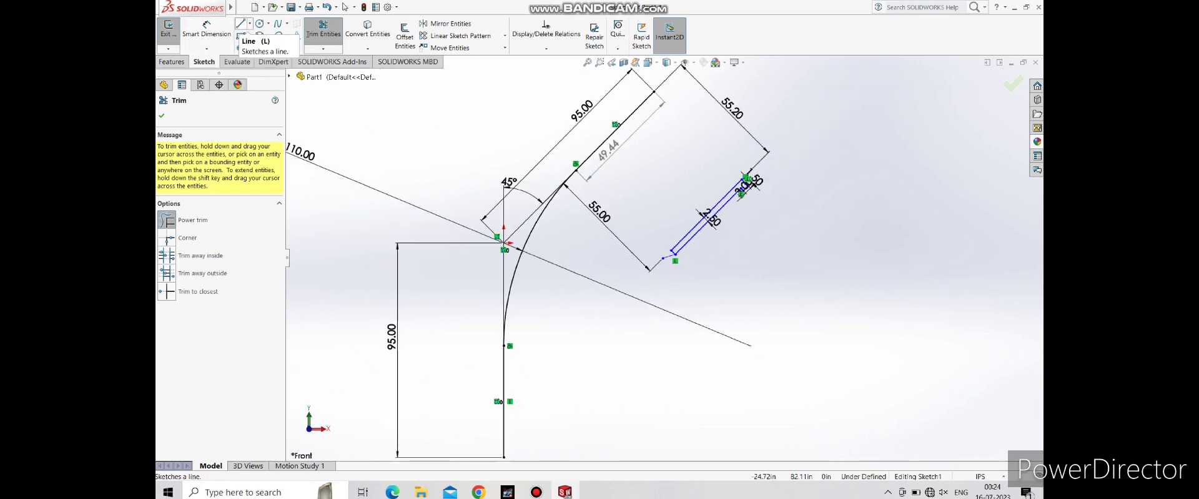
pyautogui.scroll(-5, 678, 219)
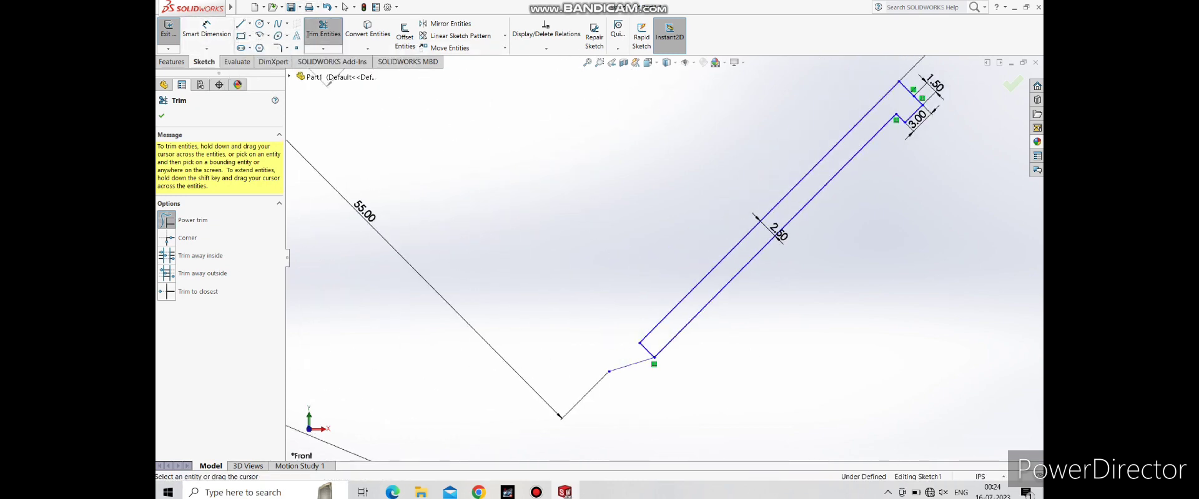
pyautogui.press('Escape')
# Begin a distance dimension from the corner point to the slot's lower end, then cancel it
pyautogui.scroll(3, 624, 262)
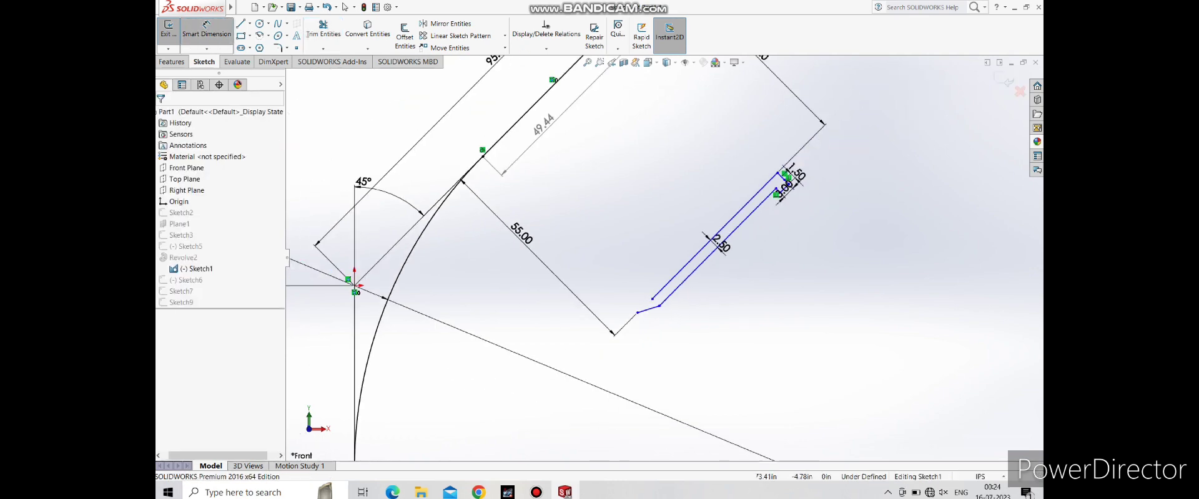
pyautogui.click(355, 292)
pyautogui.click(652, 299)
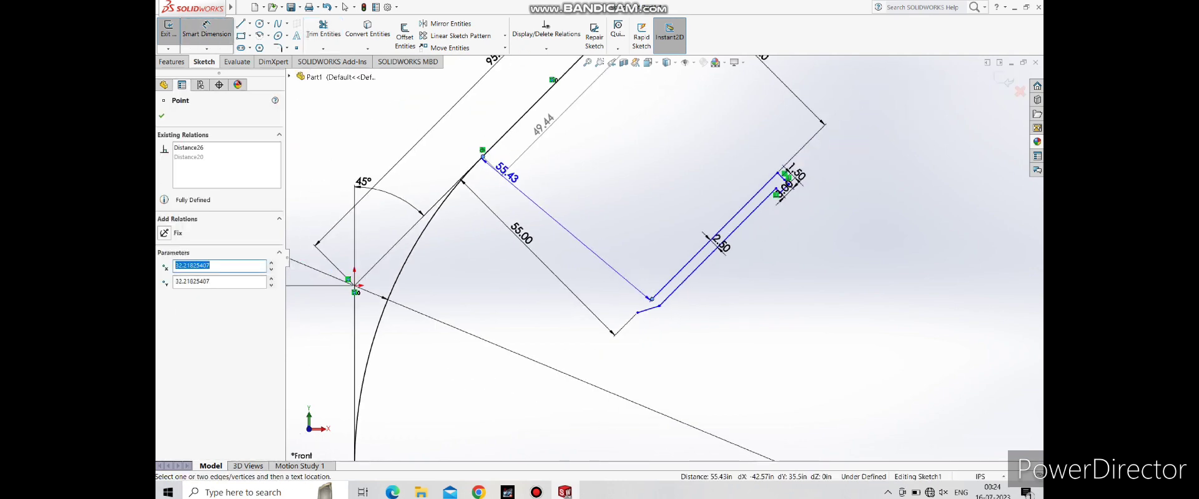
pyautogui.press('Escape')
pyautogui.press('Escape')
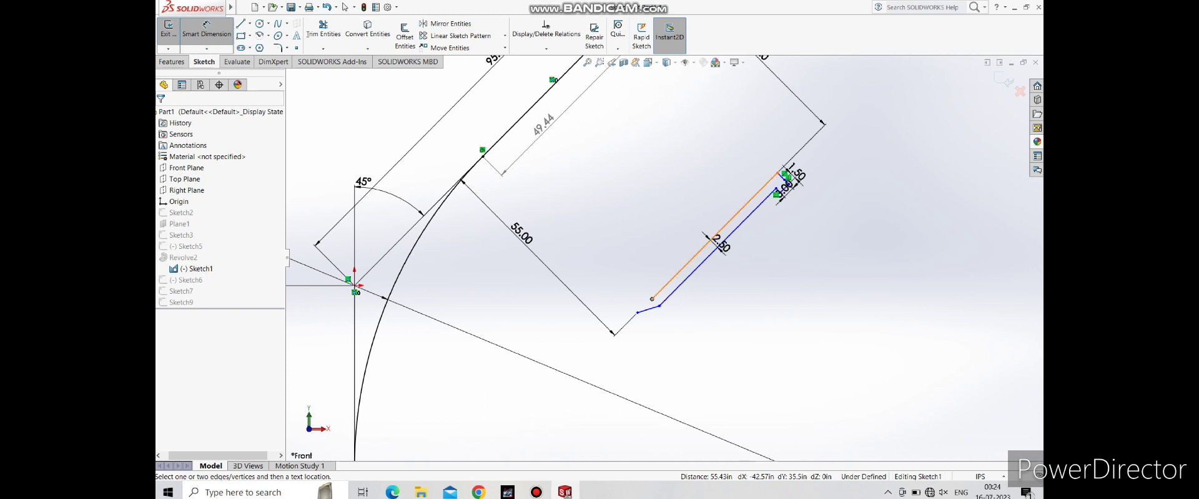
# Dimension the slot's offset from the 49.44 tangent line to 55.15
pyautogui.click(531, 103)
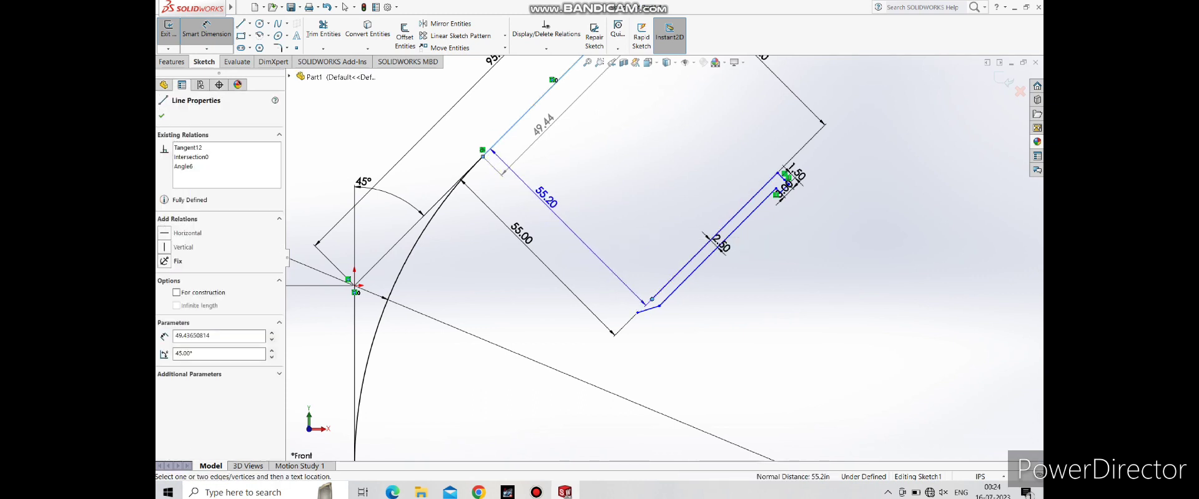
pyautogui.click(516, 157)
pyautogui.write('55.15')
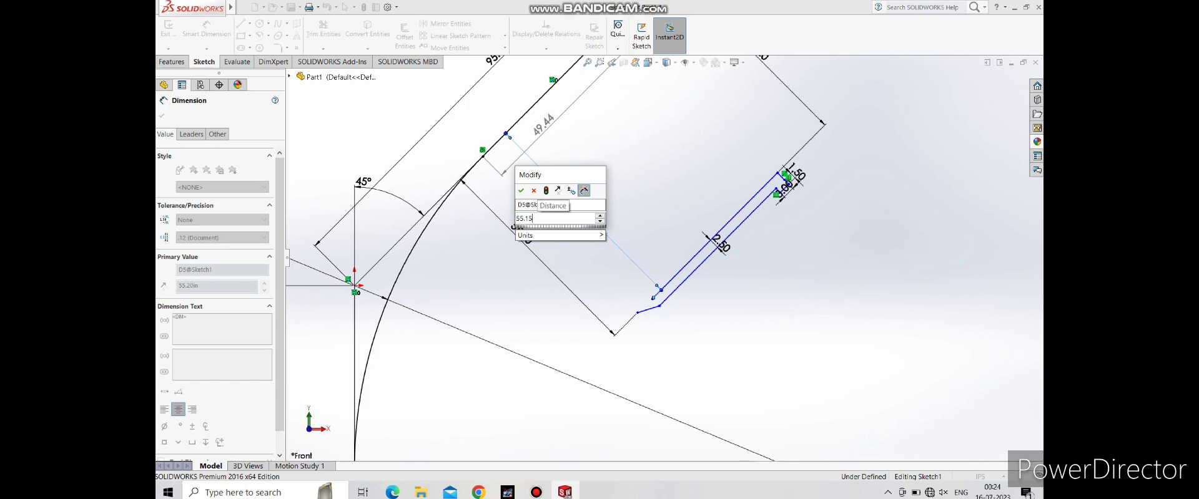
pyautogui.press('Return')
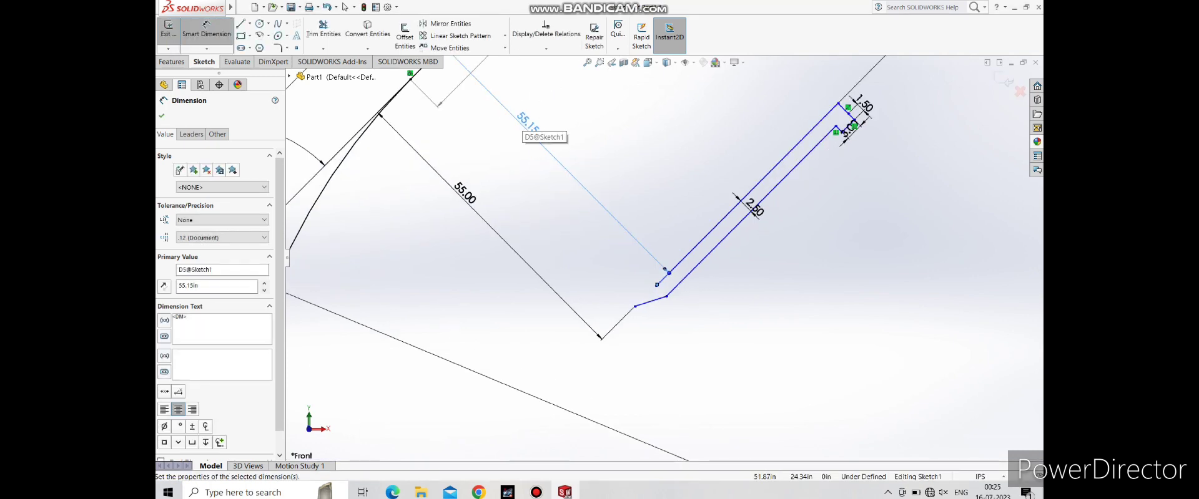
# Draw the closing line segments at the slot's bottom end to form a closed profile
pyautogui.scroll(2, 624, 250)
pyautogui.scroll(-3, 624, 250)
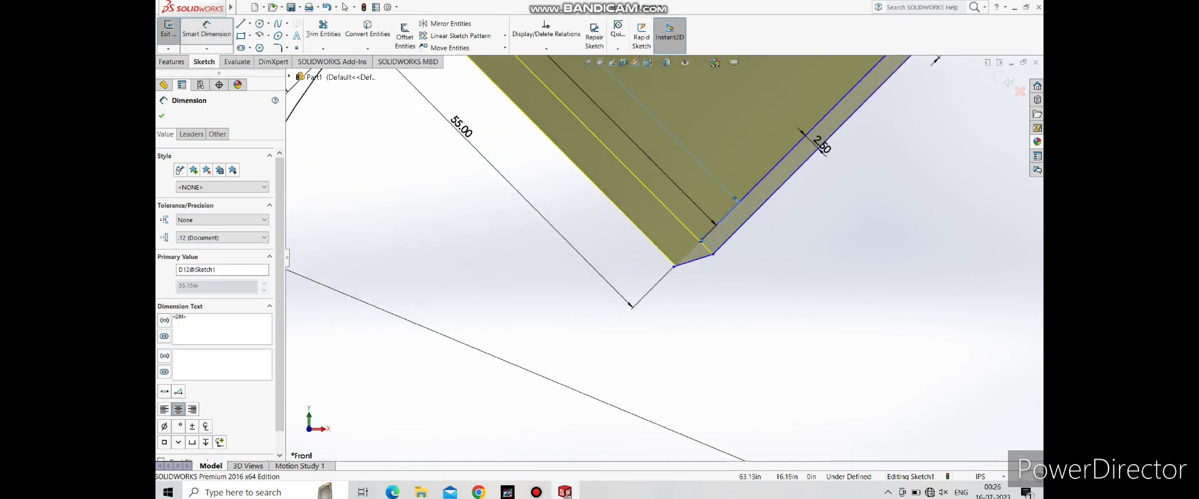
pyautogui.press('l')
pyautogui.click(711, 251)
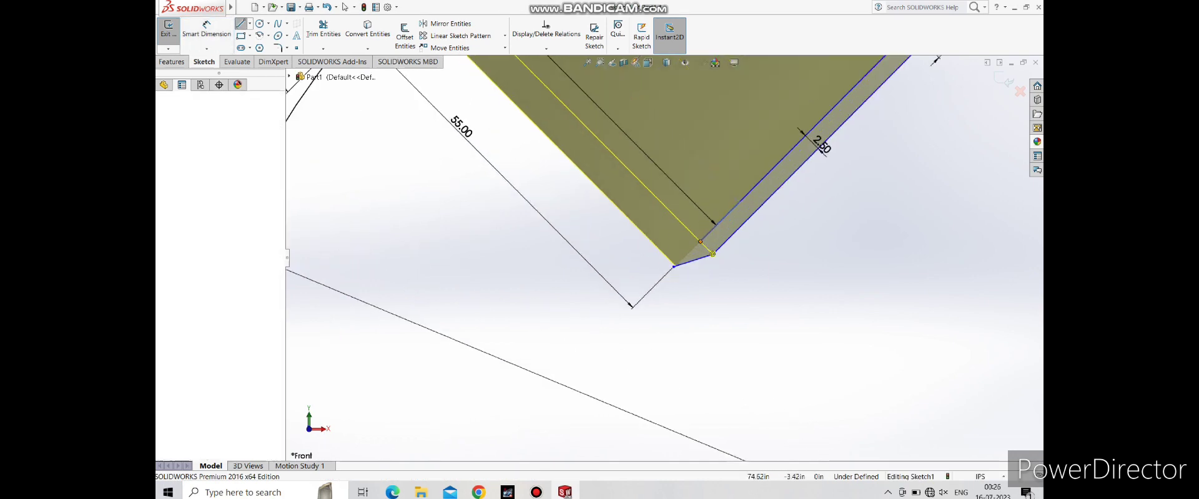
pyautogui.click(673, 267)
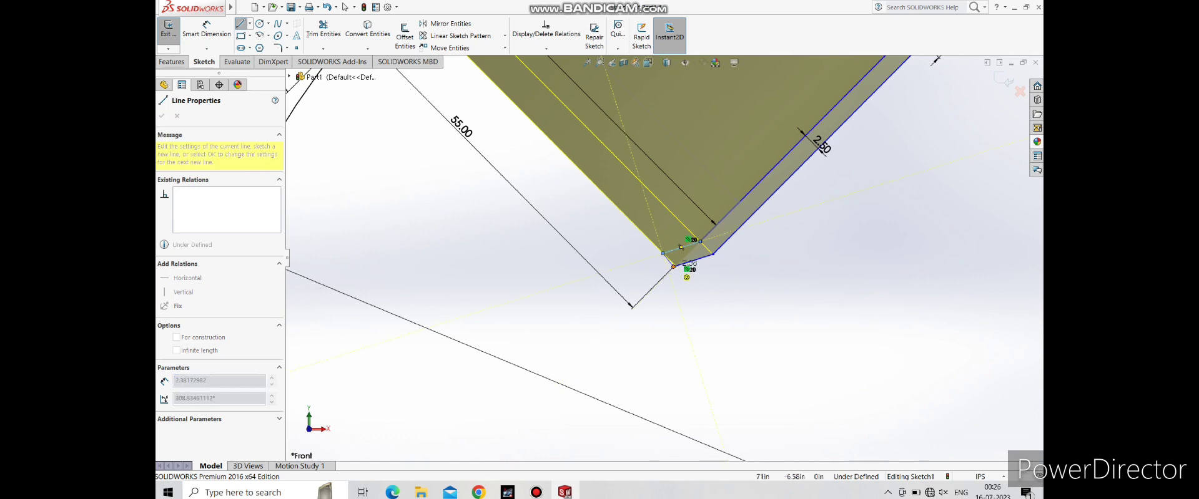
pyautogui.click(663, 253)
pyautogui.click(700, 240)
pyautogui.press('Escape')
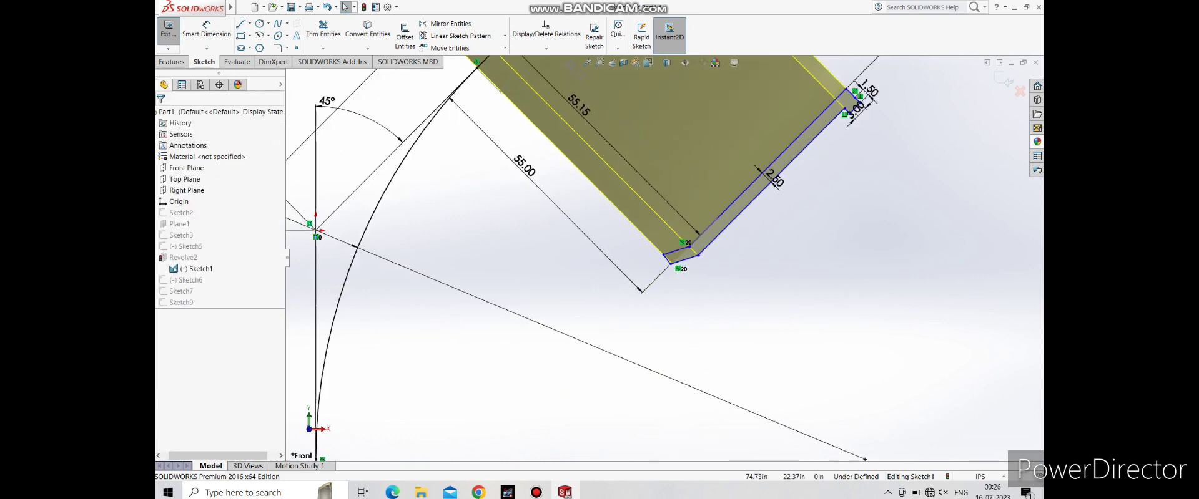
pyautogui.scroll(2, 670, 262)
pyautogui.scroll(3, 662, 273)
pyautogui.scroll(-2, 755, 177)
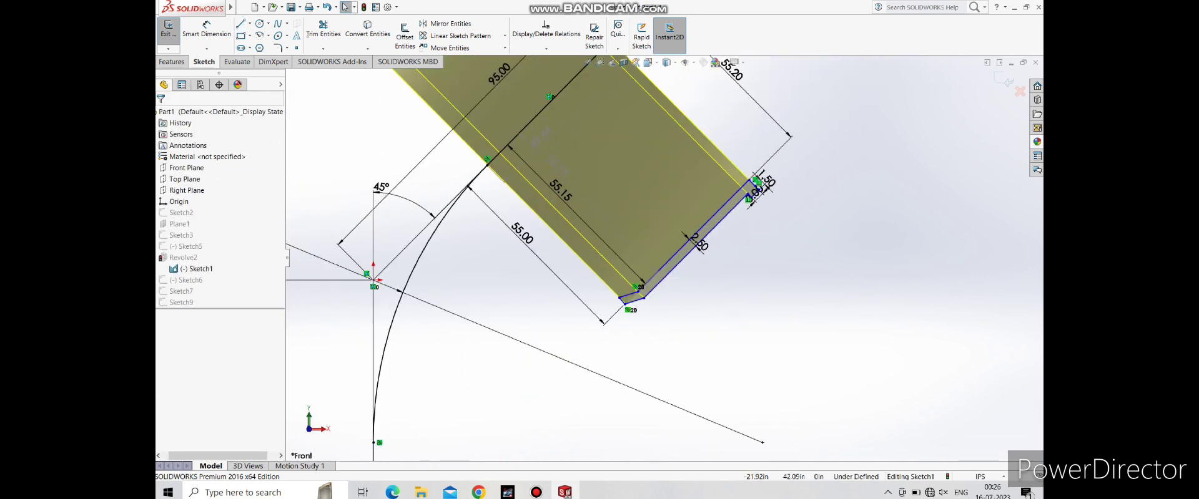
# Exit Sketch1, continue past the Sketch7 rebuild warning, and review its What's Wrong report
pyautogui.click(1002, 80)
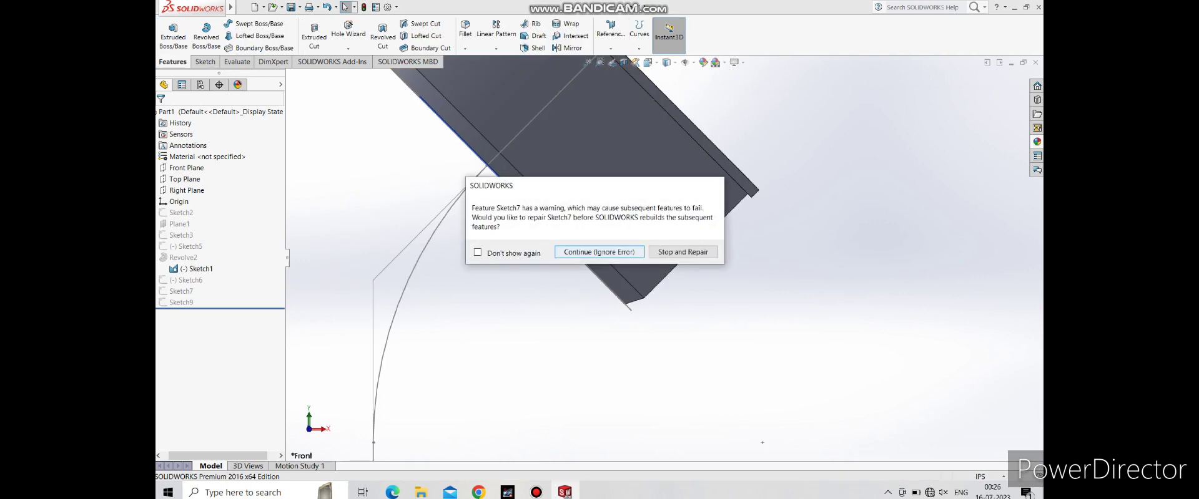
pyautogui.click(683, 252)
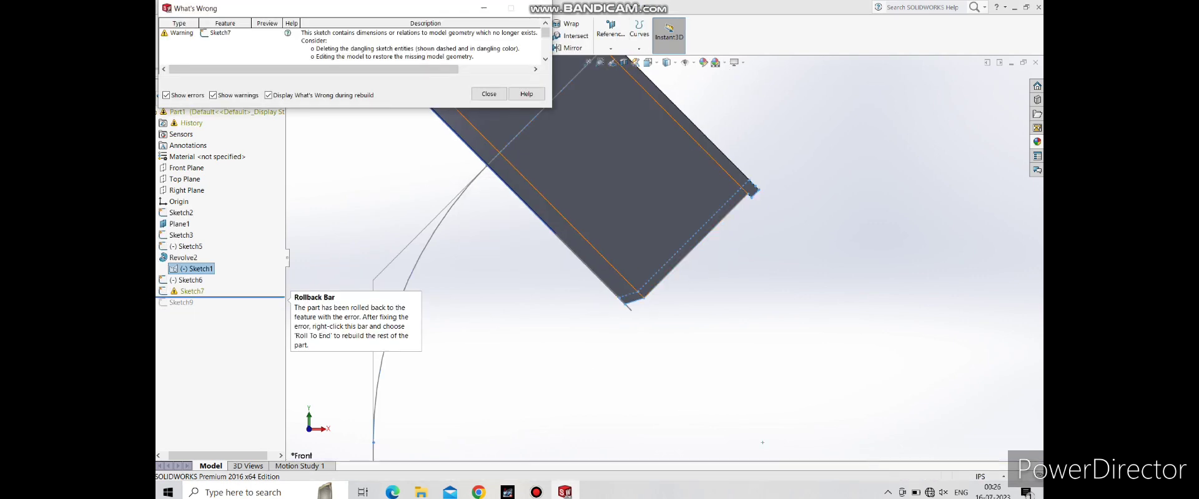
pyautogui.press('Escape')
pyautogui.scroll(3, 663, 256)
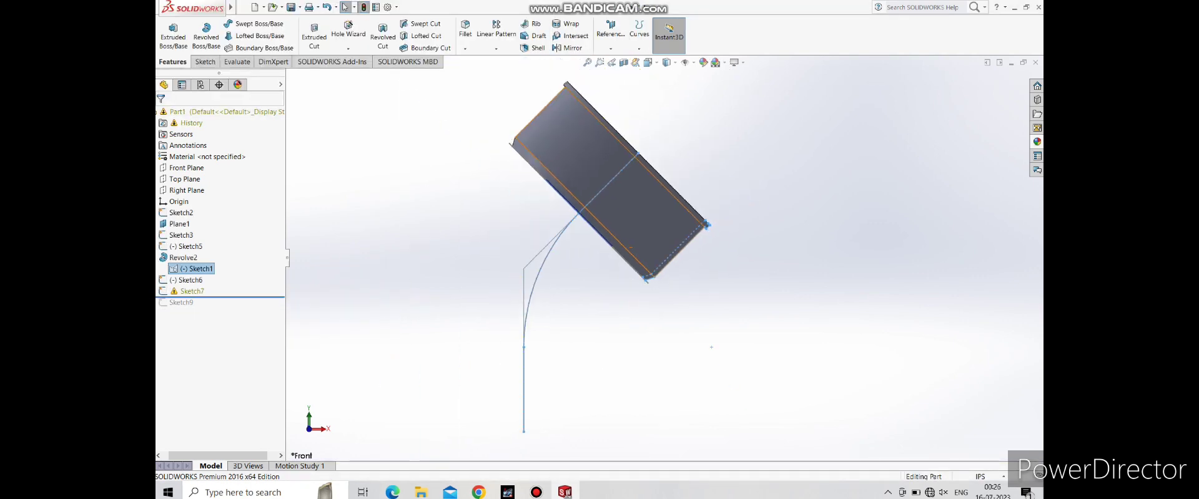
pyautogui.click(489, 93)
pyautogui.click(363, 7)
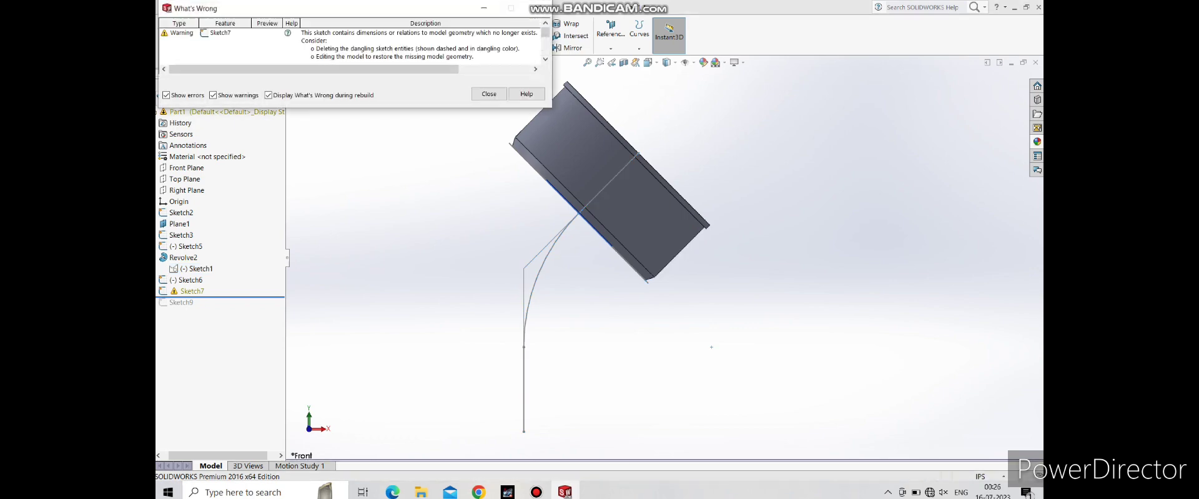
# Close the error report and start a new sketch on Plane1
pyautogui.press('Escape')
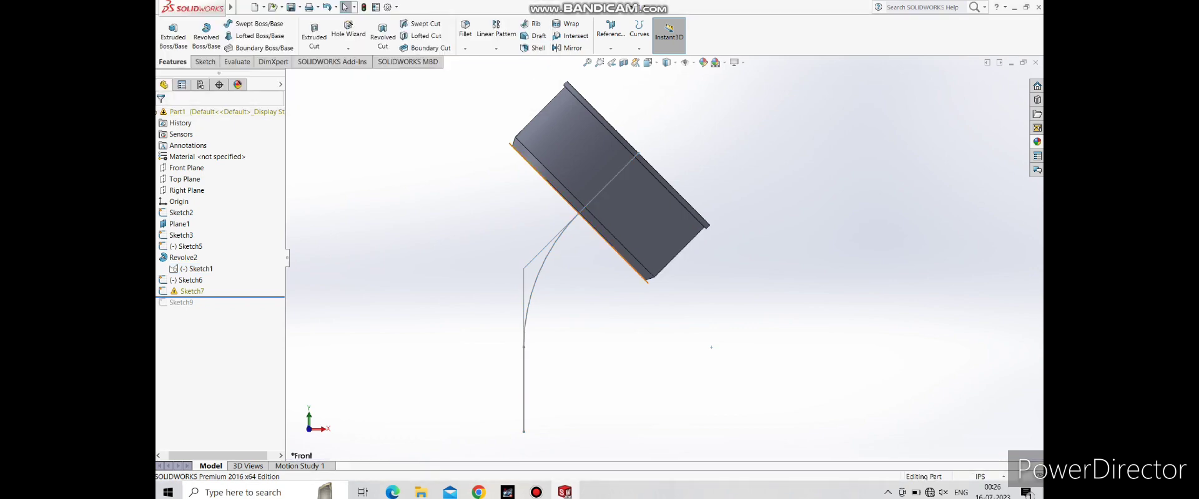
pyautogui.moveTo(712, 347); pyautogui.dragTo(624, 250, button='middle')
pyautogui.scroll(-3, 600, 219)
pyautogui.scroll(3, 599, 218)
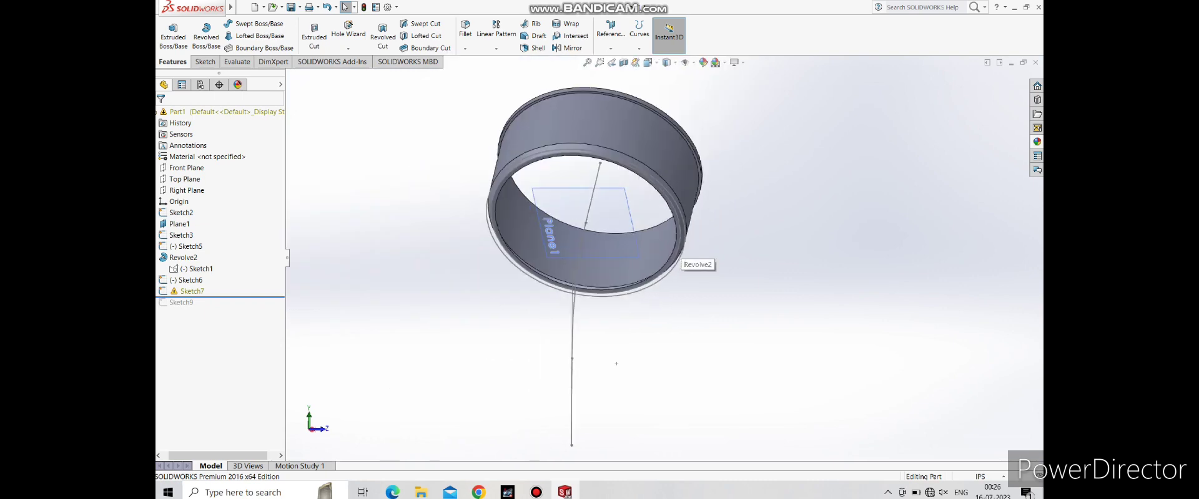
pyautogui.rightClick(628, 195)
pyautogui.click(648, 212)
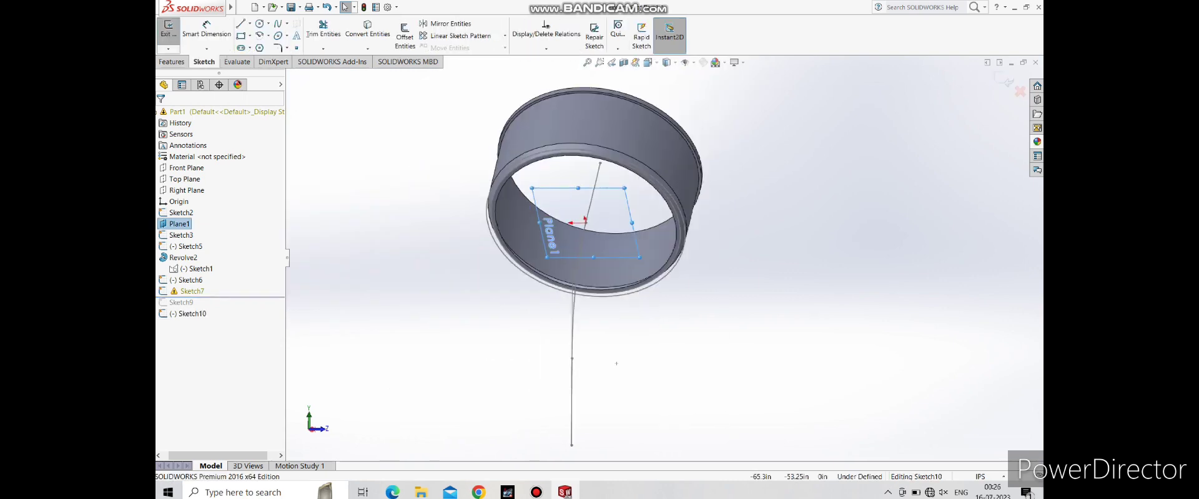
# Convert the ring's circular edge into a circle in the Plane1 sketch
pyautogui.moveTo(617, 363)
pyautogui.mouseDown(button='middle')
pyautogui.moveTo(340, 209)
pyautogui.moveTo(411, 222)
pyautogui.moveTo(406, 94)
pyautogui.mouseUp(button='middle')
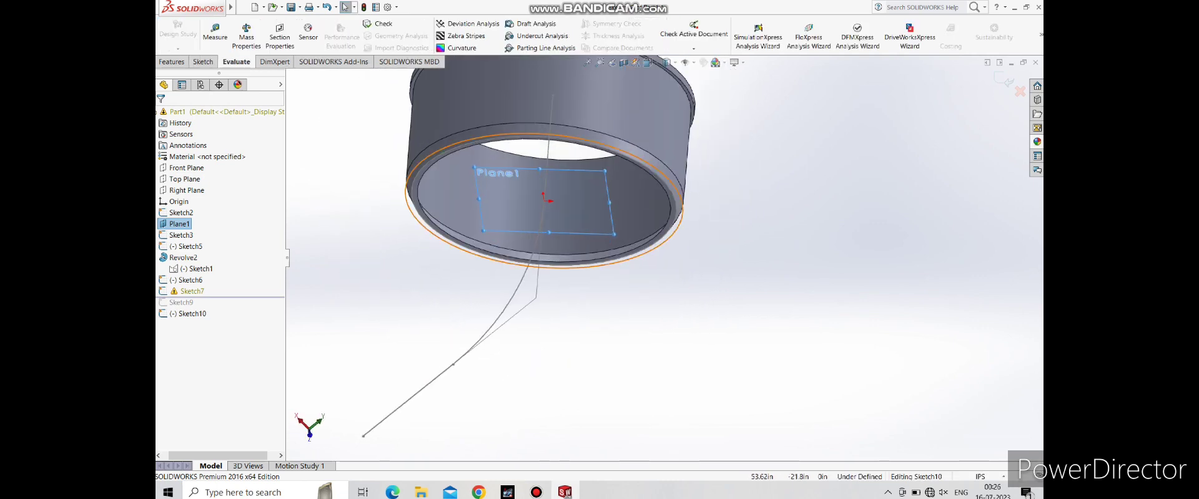
pyautogui.rightClick(678, 185)
pyautogui.click(730, 392)
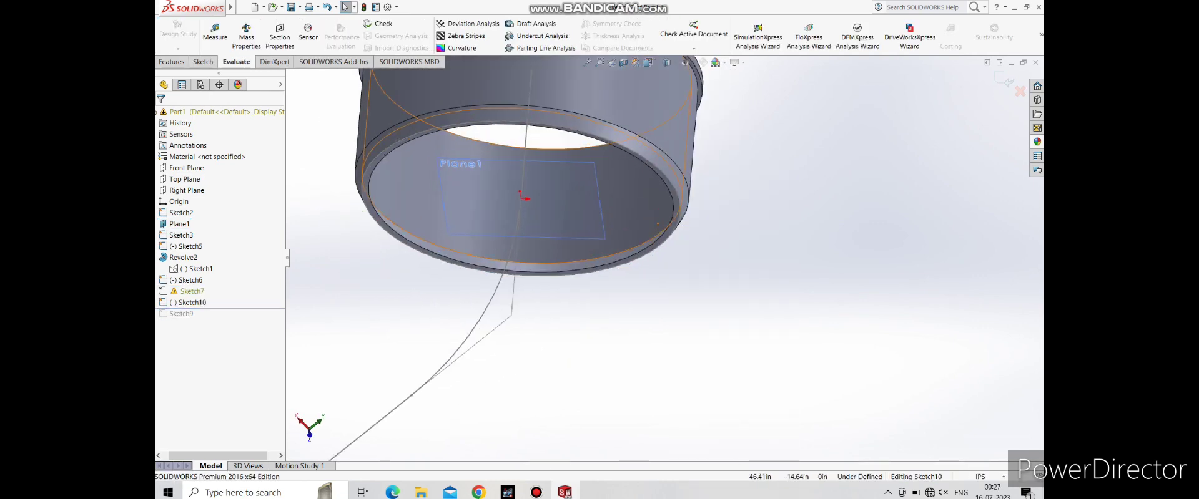
pyautogui.scroll(-2, 682, 250)
pyautogui.click(203, 62)
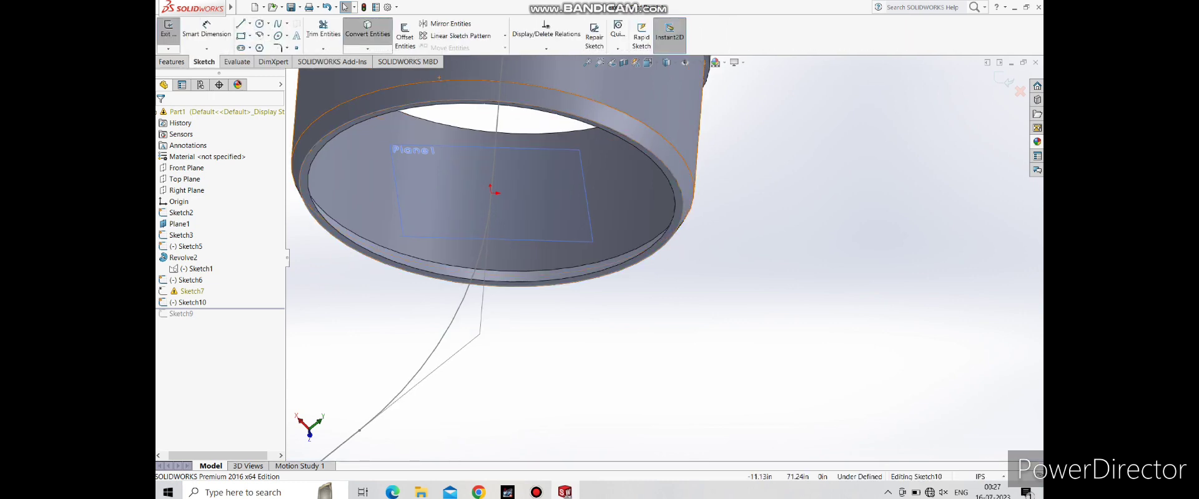
pyautogui.click(367, 31)
pyautogui.click(682, 200)
pyautogui.press('Return')
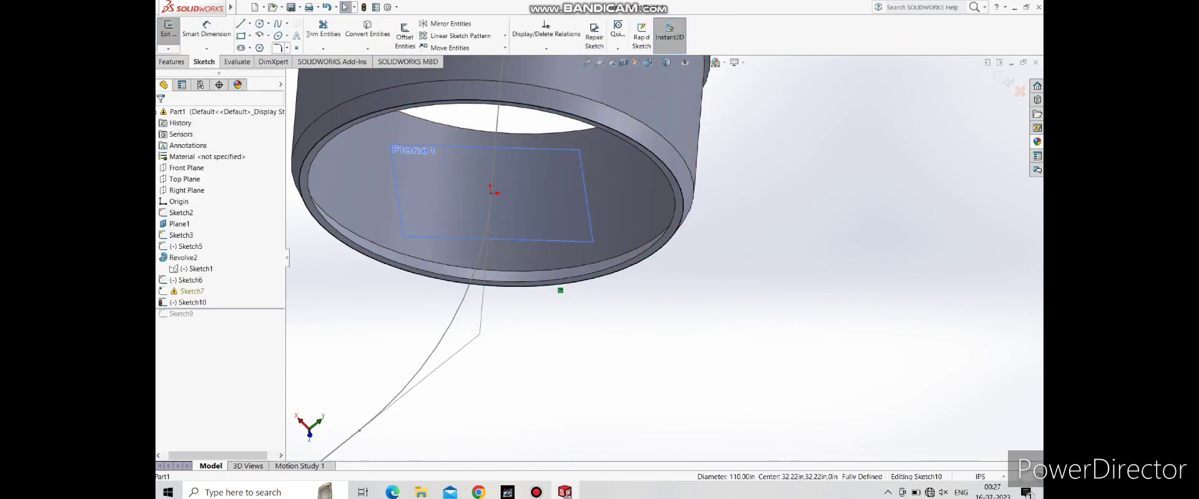
# Add a driven Ø110.00 diameter to the circle and start Swept Boss/Base
pyautogui.click(206, 31)
pyautogui.click(678, 187)
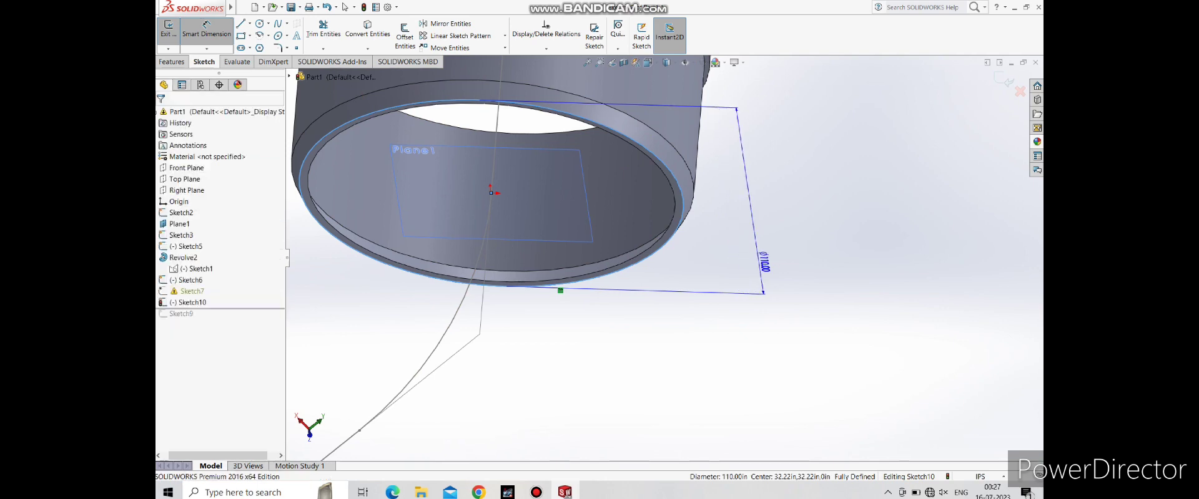
pyautogui.click(770, 261)
pyautogui.click(663, 241)
pyautogui.scroll(3, 671, 256)
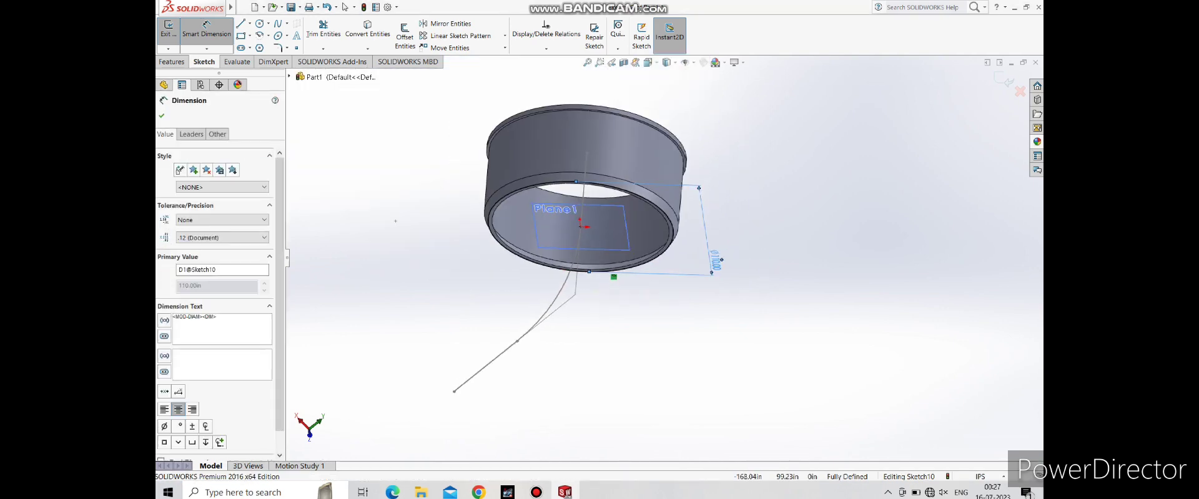
pyautogui.click(254, 24)
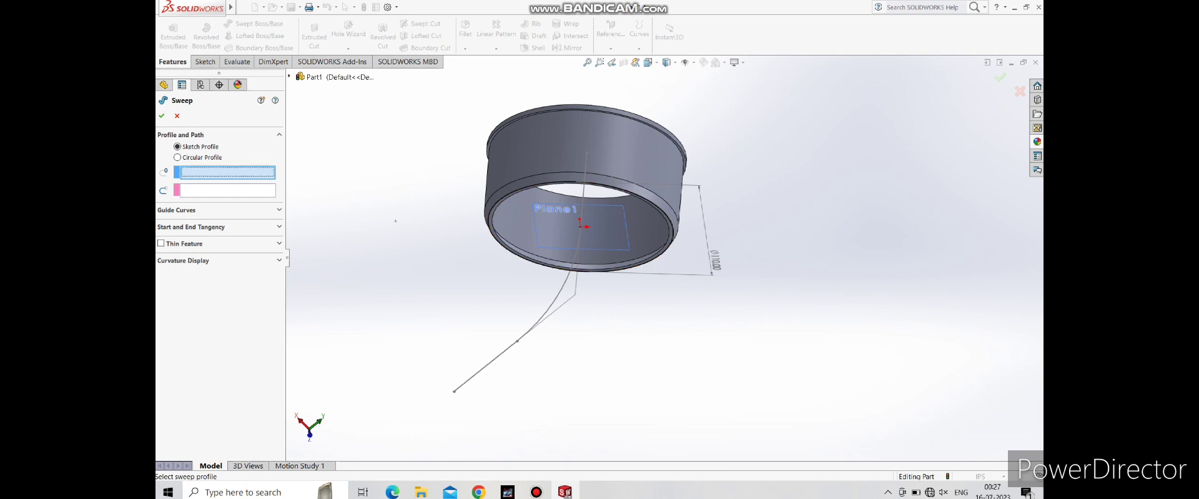
# Sweep the ring circle along the Sketch6 path as a thin-walled feature
pyautogui.click(603, 186)
pyautogui.click(545, 315)
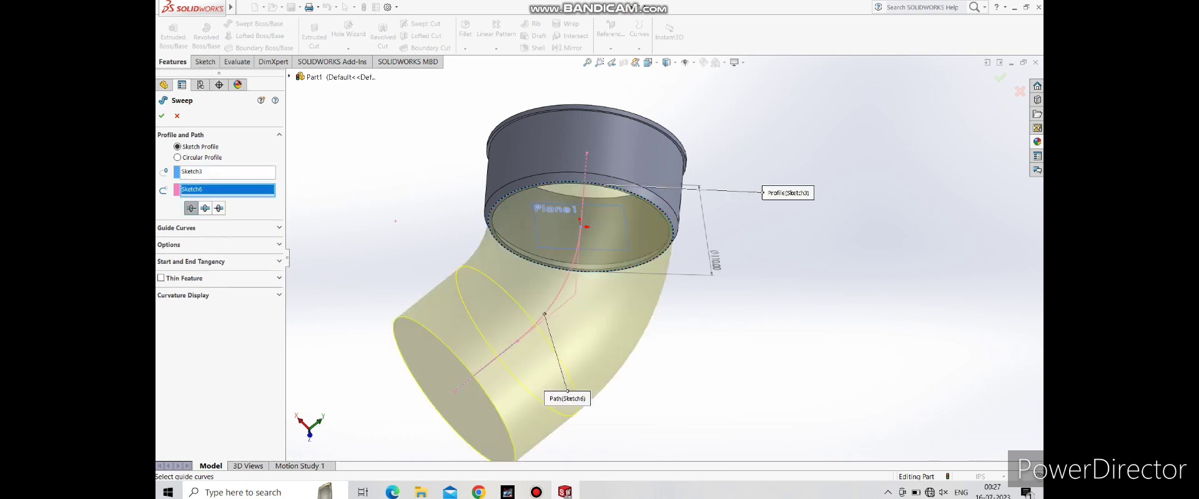
pyautogui.click(161, 278)
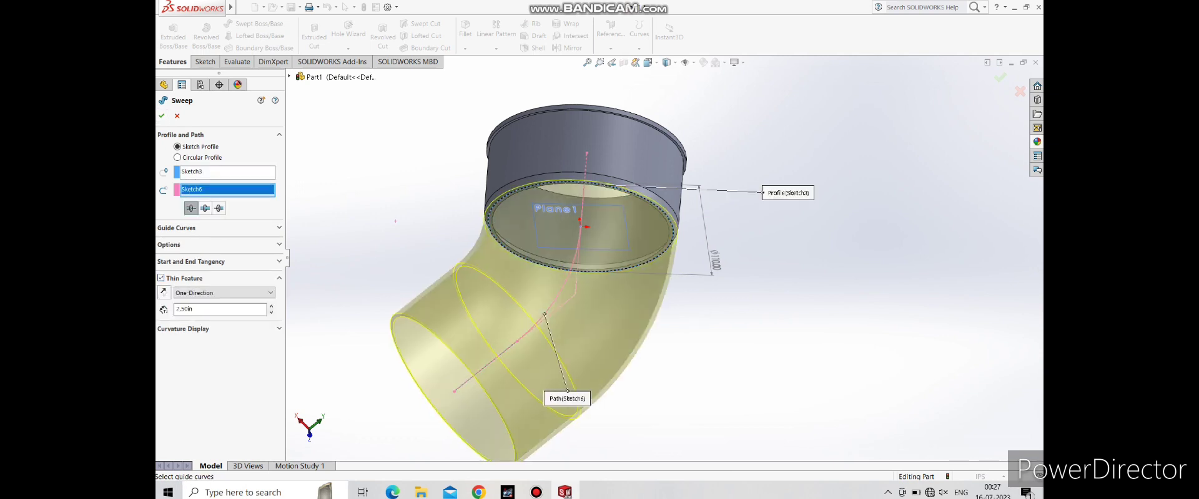
pyautogui.press('Return')
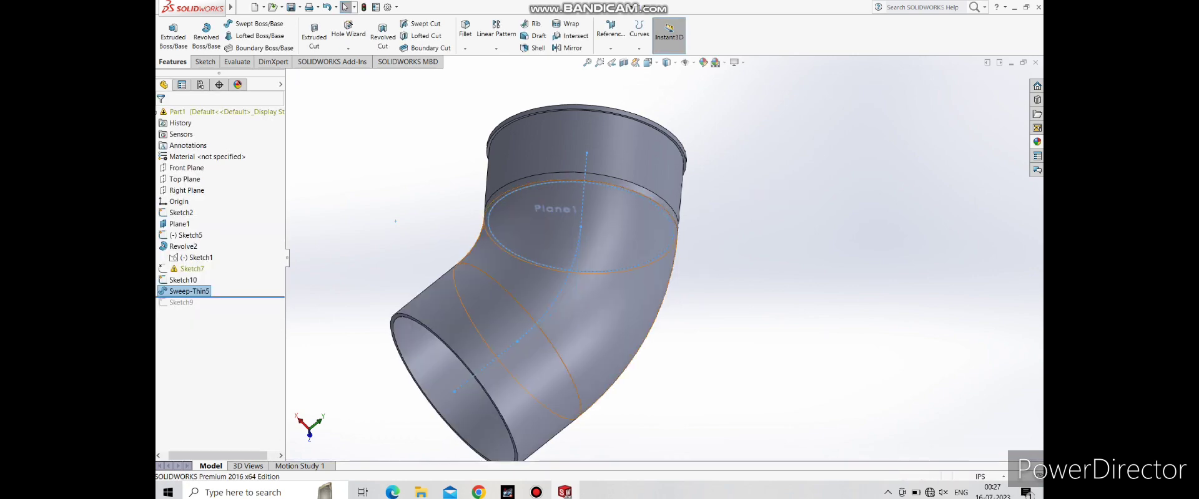
pyautogui.scroll(-5, 774, 307)
pyautogui.scroll(2, 774, 309)
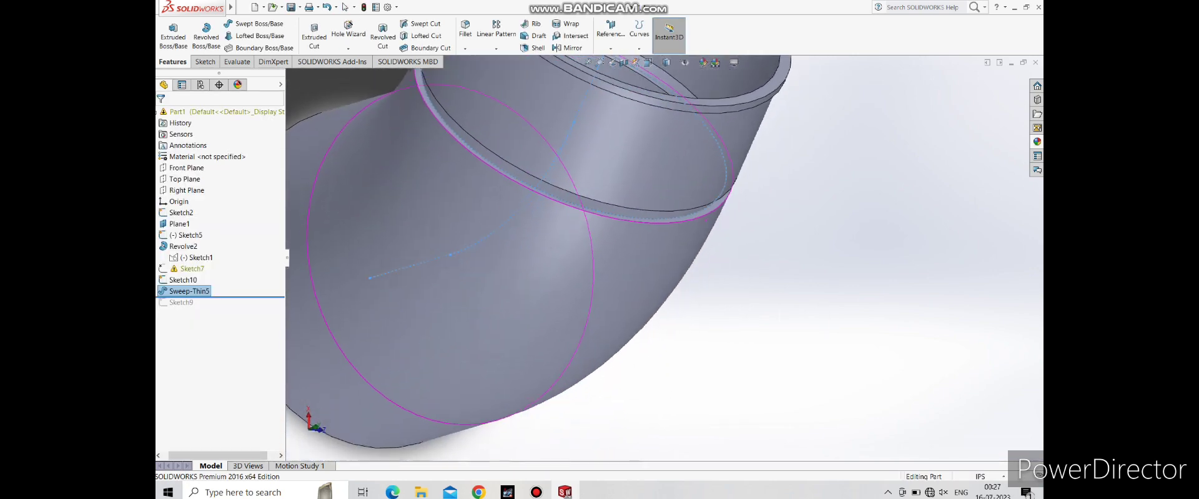
pyautogui.scroll(2, 687, 312)
pyautogui.scroll(2, 618, 312)
# Edit Sweep-Thin5 to reverse the wall thickness direction
pyautogui.click(597, 334)
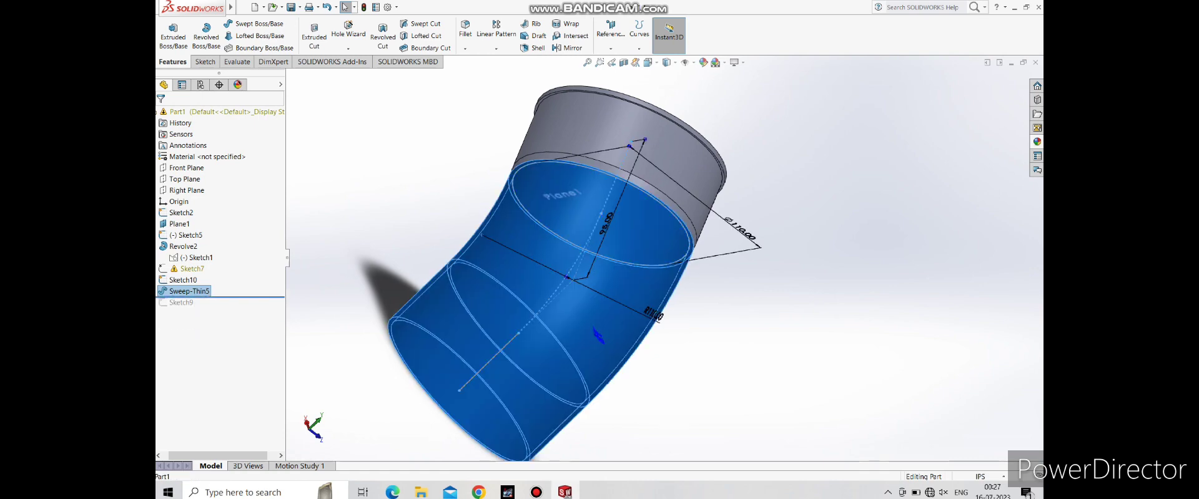
pyautogui.rightClick(187, 291)
pyautogui.click(208, 253)
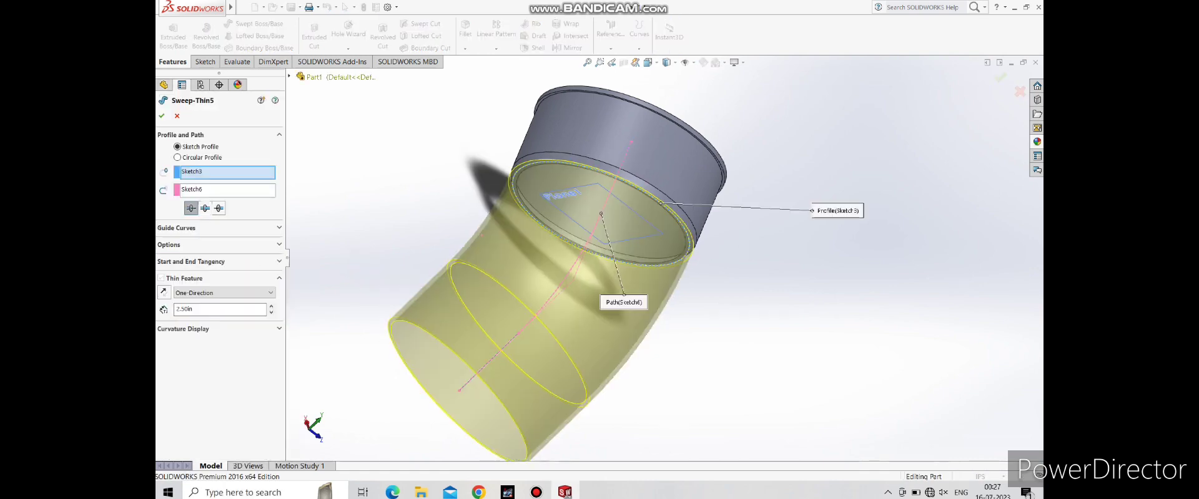
pyautogui.click(165, 292)
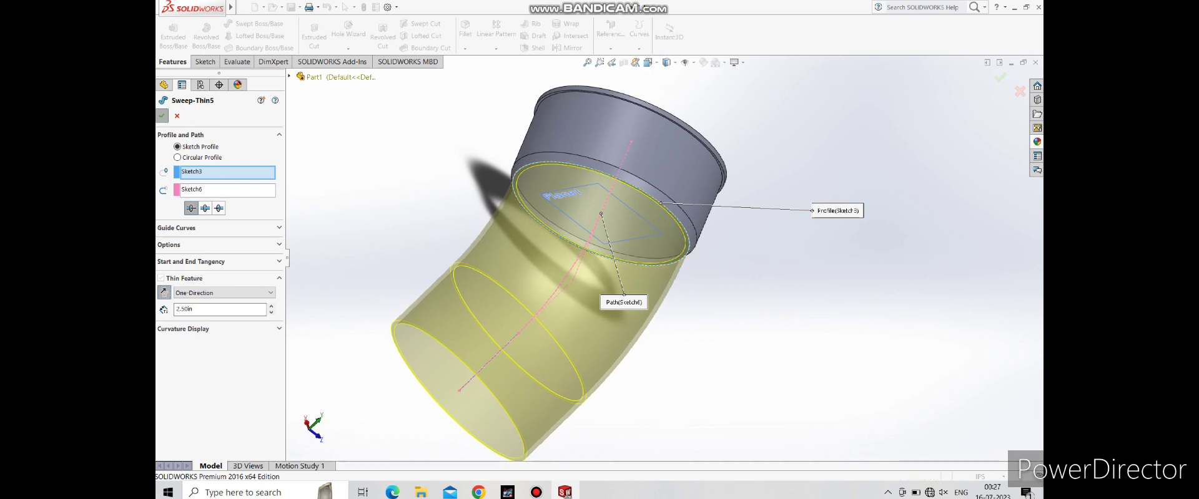
pyautogui.click(162, 116)
pyautogui.moveTo(593, 281)
pyautogui.keyDown('ctrl'); pyautogui.mouseDown(button='middle')
pyautogui.moveTo(655, 299)
pyautogui.moveTo(661, 262)
pyautogui.mouseUp(button='middle'); pyautogui.keyUp('ctrl')
# Orbit and zoom around the swept elbow to inspect its bend from several sides
pyautogui.scroll(-3, 677, 315)
pyautogui.scroll(5, 661, 262)
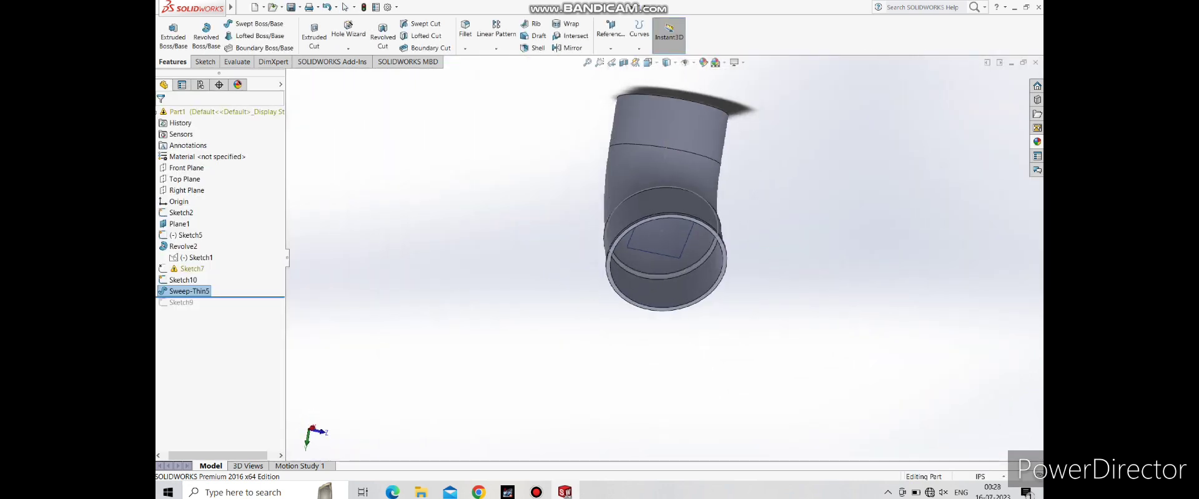
pyautogui.moveTo(662, 199); pyautogui.dragTo(587, 213, button='middle')
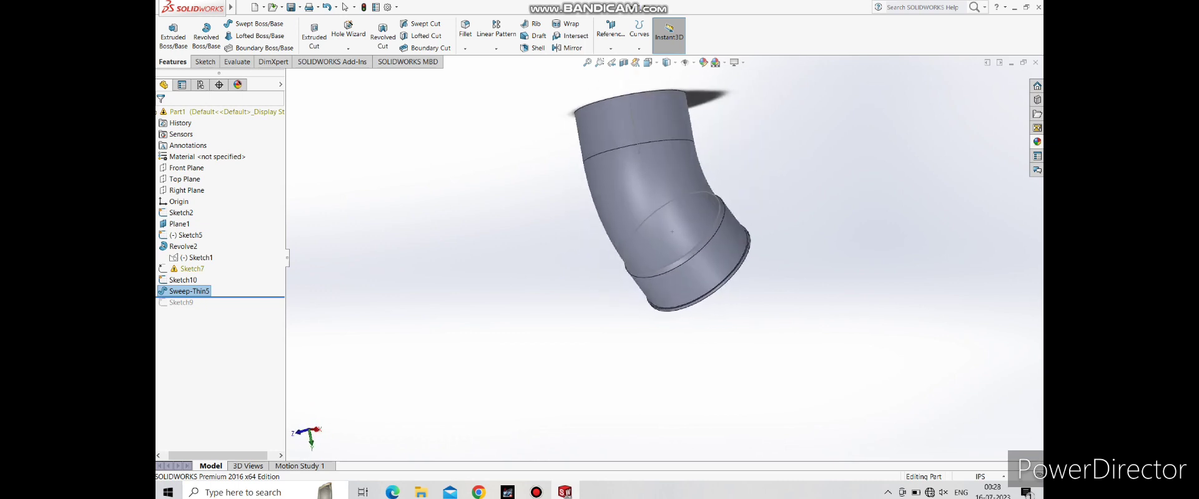
pyautogui.moveTo(662, 206)
pyautogui.mouseDown(button='middle')
pyautogui.moveTo(662, 237)
pyautogui.moveTo(625, 232)
pyautogui.moveTo(862, 213)
pyautogui.mouseUp(button='middle')
pyautogui.scroll(3, 624, 232)
pyautogui.scroll(-5, 624, 232)
pyautogui.scroll(1, 625, 232)
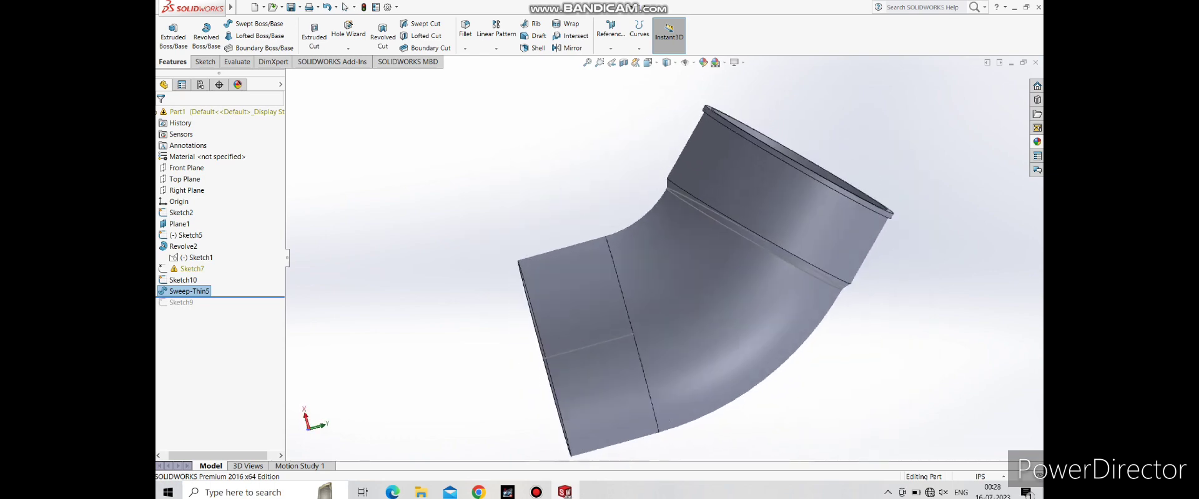
pyautogui.moveTo(687, 263); pyautogui.dragTo(762, 250, button='middle')
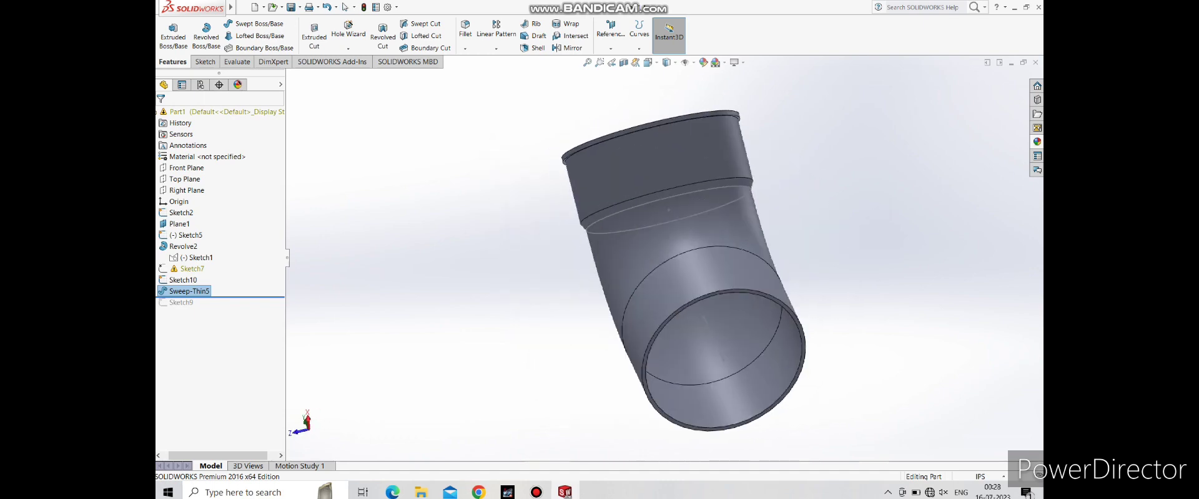
pyautogui.moveTo(687, 312)
pyautogui.mouseDown(button='middle')
pyautogui.moveTo(662, 318)
pyautogui.moveTo(752, 326)
pyautogui.mouseUp(button='middle')
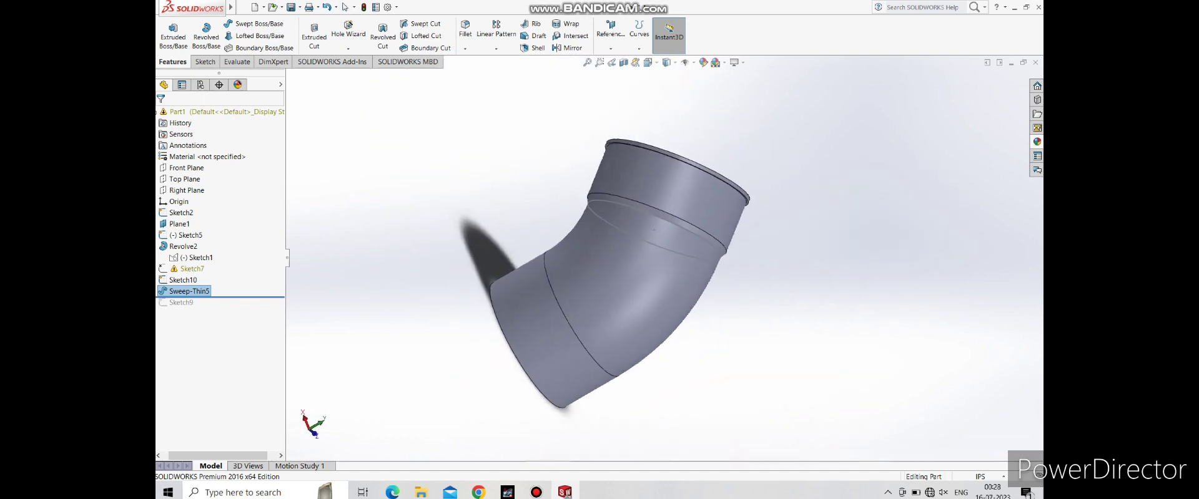
# Turn the elbow to face its open end and start a chamfer on it
pyautogui.moveTo(656, 268); pyautogui.dragTo(686, 250, button='middle')
pyautogui.scroll(-2, 656, 268)
pyautogui.scroll(-3, 687, 250)
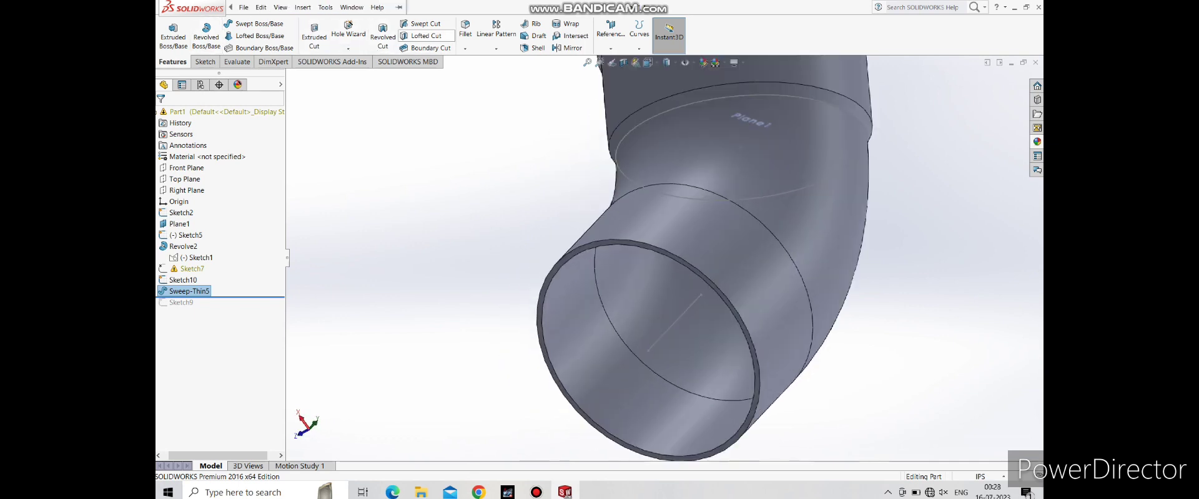
pyautogui.click(487, 72)
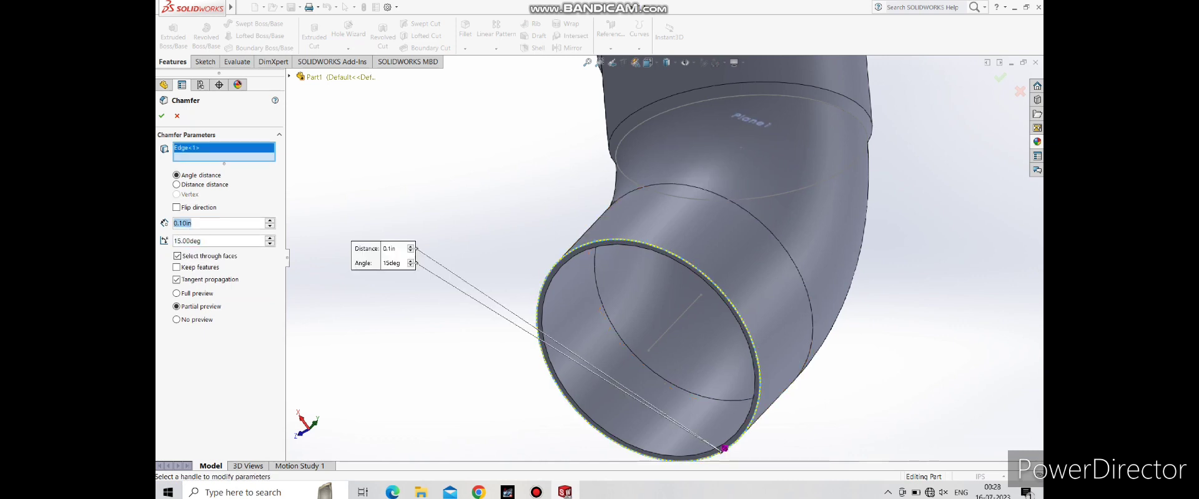
pyautogui.write('3')
# Apply a 3 in × 15° chamfer to the elbow's lower open-end edge
pyautogui.press('Return')
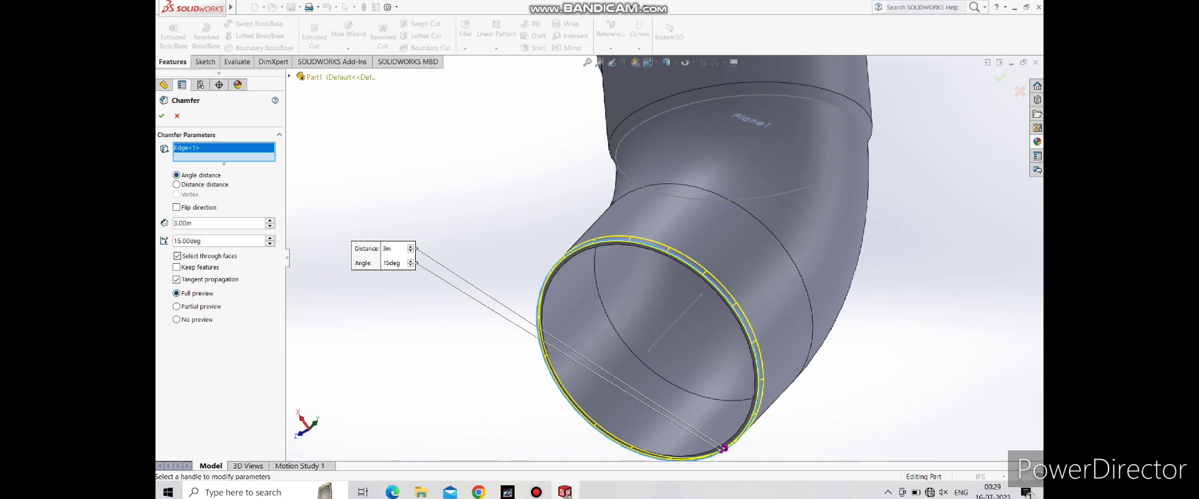
pyautogui.press('Return')
pyautogui.moveTo(722, 449); pyautogui.dragTo(816, 291, button='middle')
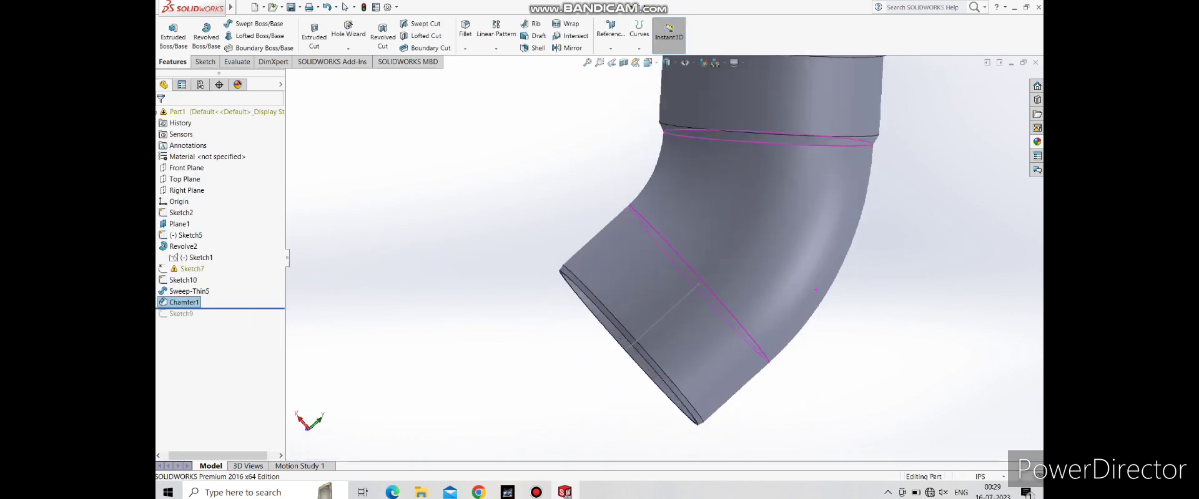
pyautogui.scroll(3, 815, 291)
pyautogui.scroll(-4, 662, 294)
pyautogui.scroll(3, 674, 324)
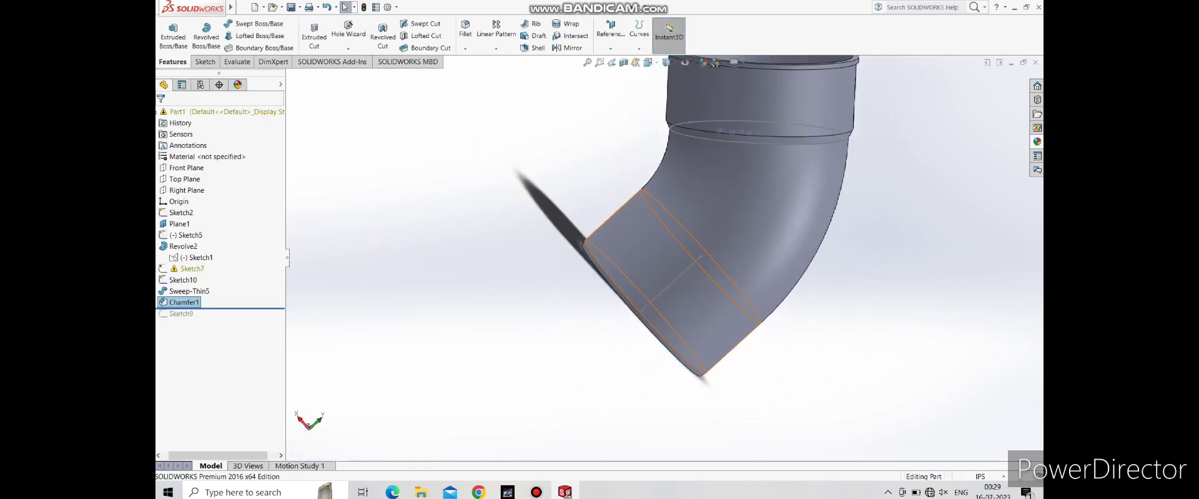
pyautogui.scroll(-5, 690, 348)
pyautogui.scroll(2, 668, 252)
pyautogui.scroll(2, 668, 251)
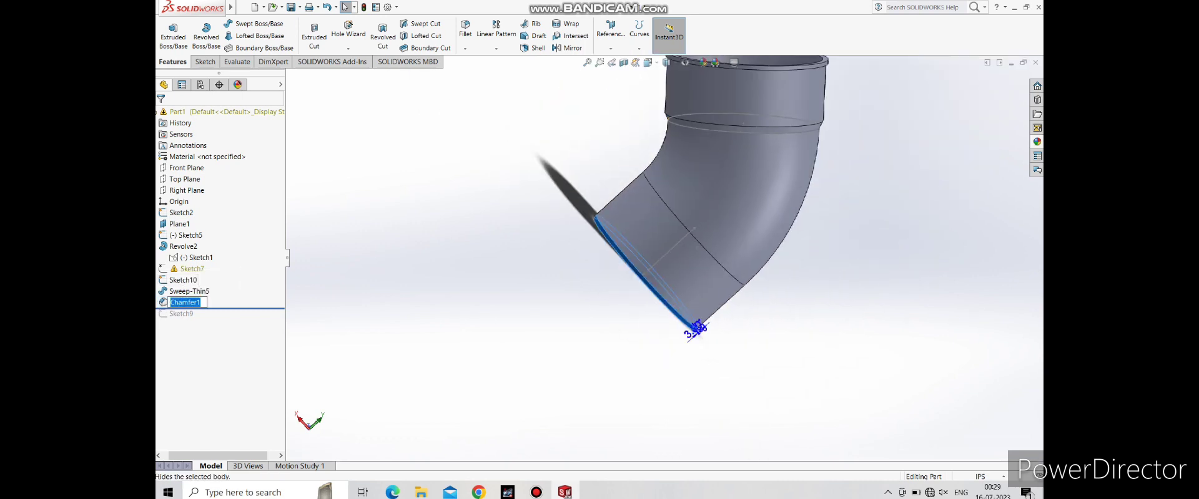
# Re-edit Chamfer1 and confirm it
pyautogui.rightClick(181, 302)
pyautogui.click(194, 273)
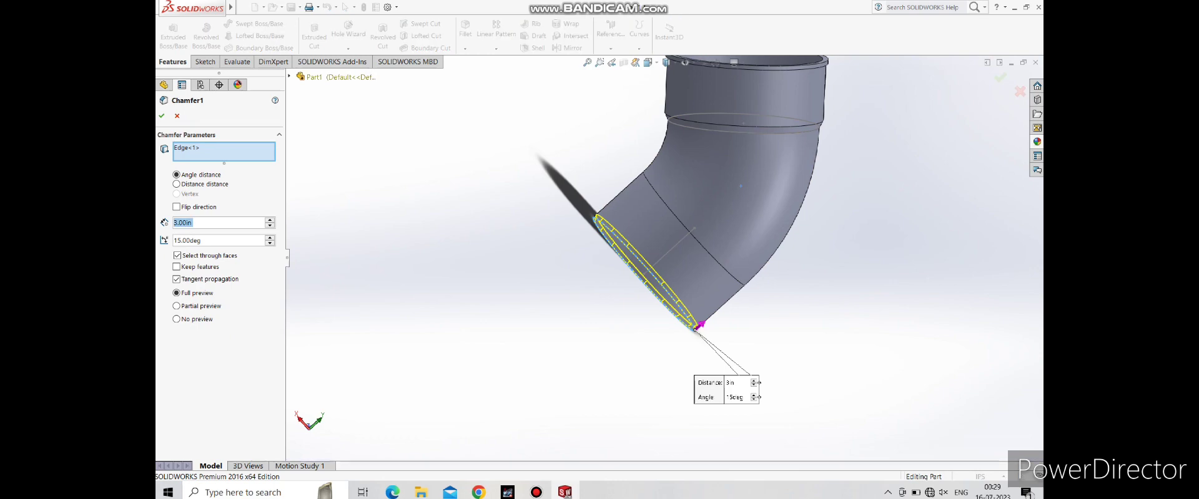
pyautogui.press('Return')
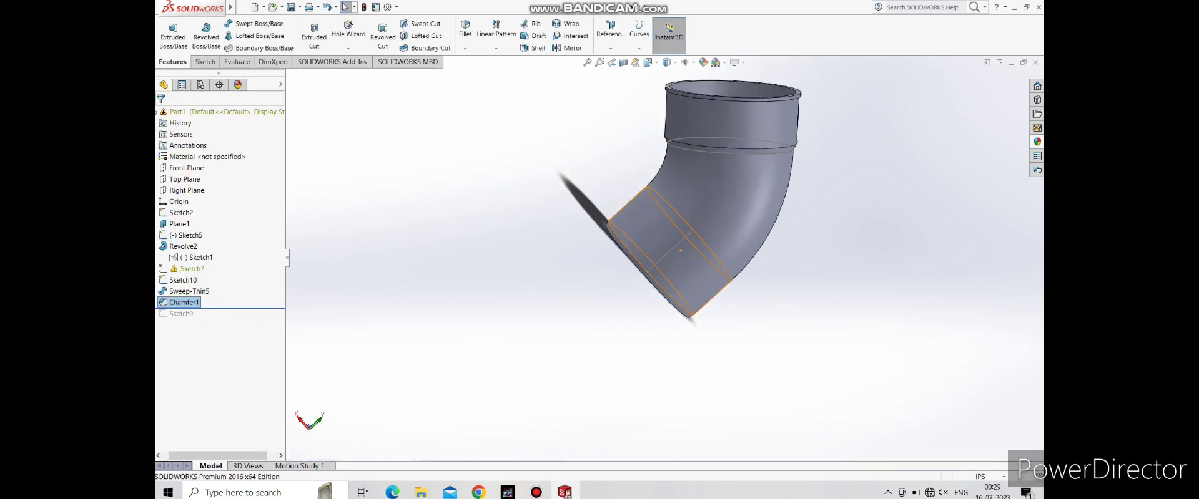
pyautogui.scroll(-1, 676, 267)
pyautogui.scroll(-2, 676, 268)
pyautogui.scroll(-5, 676, 267)
# Chamfer the top opening's rim edge at 4 in × 15° as Chamfer2
pyautogui.moveTo(676, 268); pyautogui.dragTo(676, 312, button='middle')
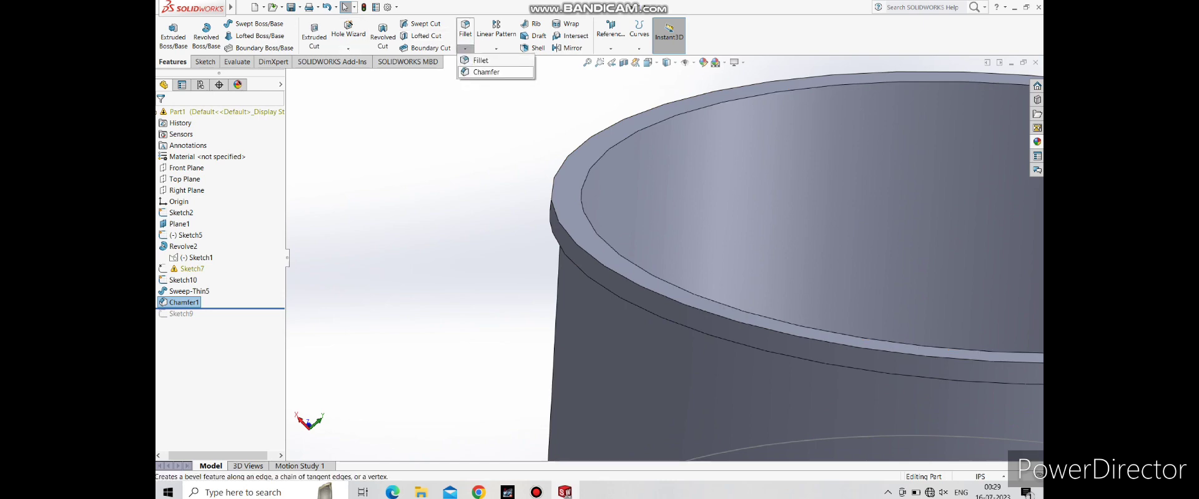
pyautogui.click(486, 72)
pyautogui.click(583, 205)
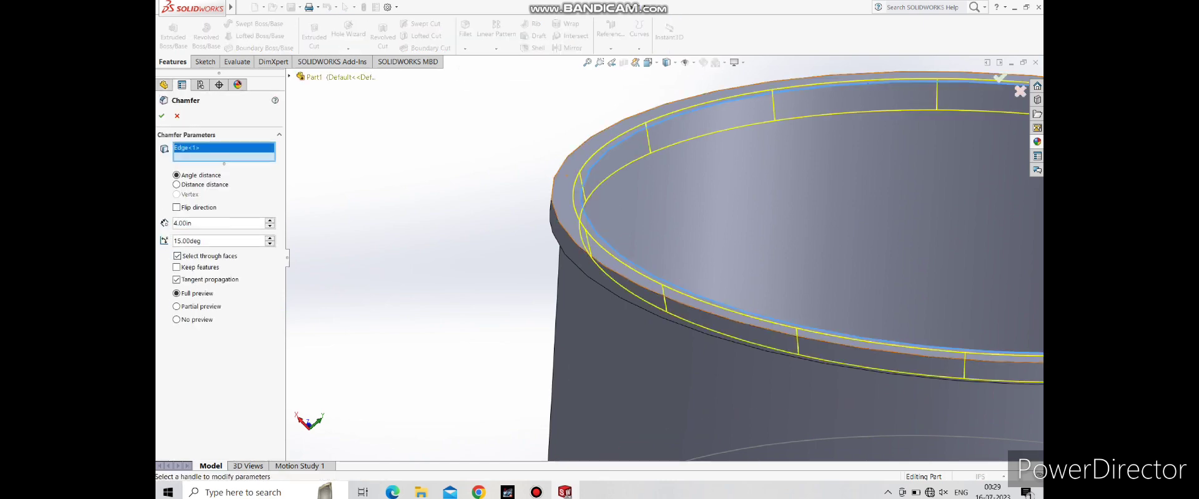
pyautogui.press('Return')
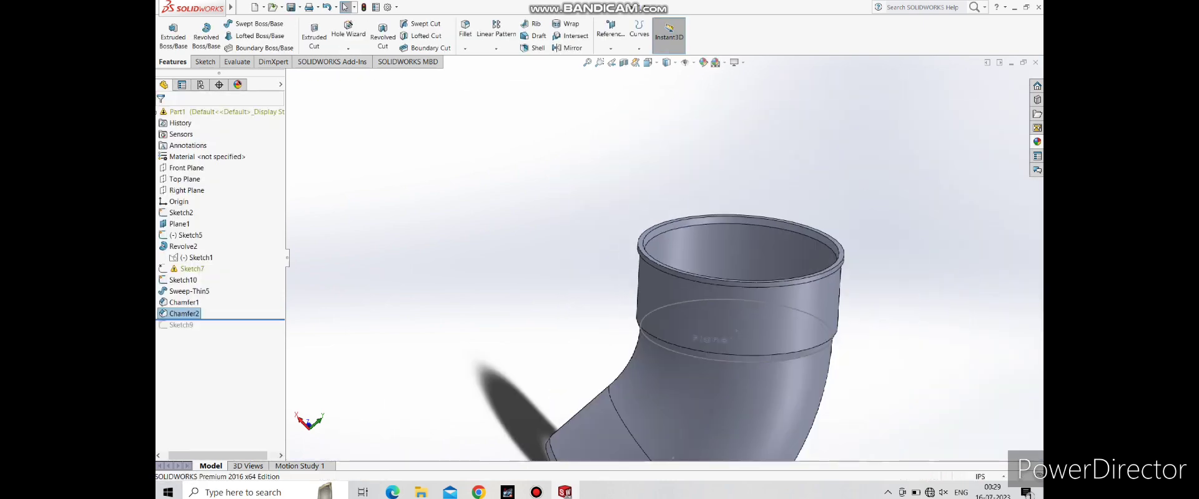
pyautogui.moveTo(686, 281); pyautogui.dragTo(780, 263, button='middle')
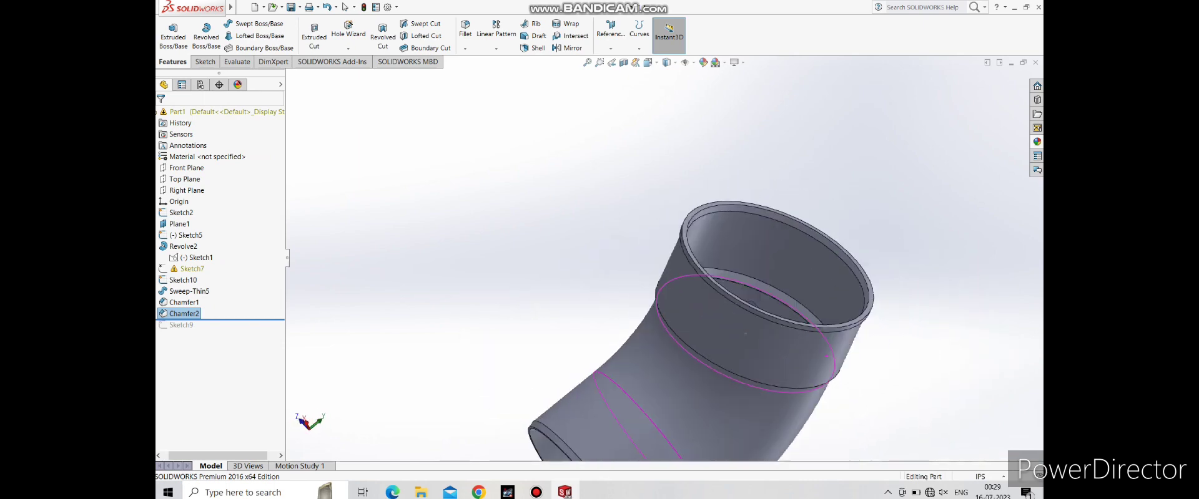
pyautogui.scroll(-5, 562, 281)
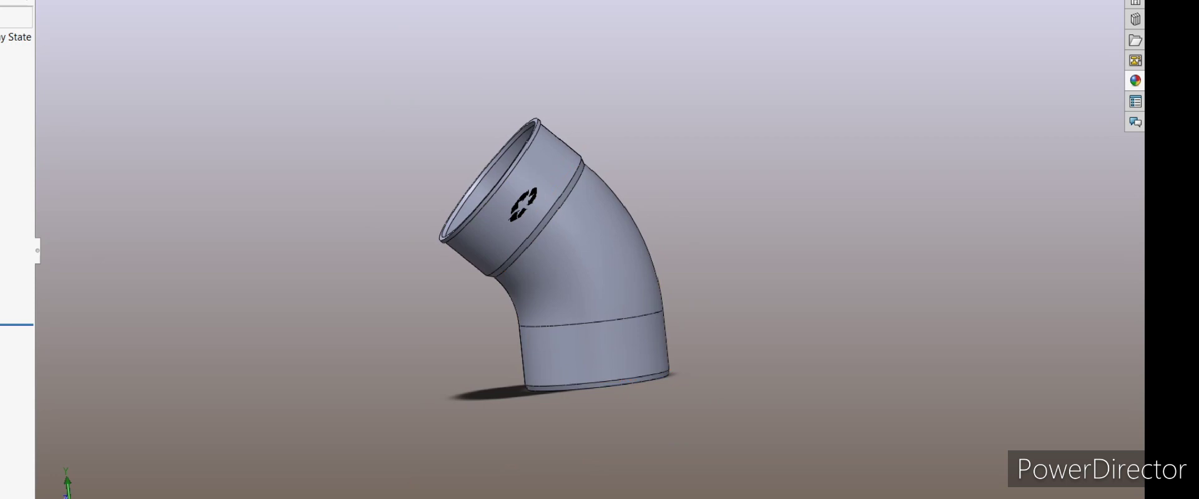
# Orbit and zoom the finished elbow to present its bend and both chamfered open ends
pyautogui.moveTo(523, 204)
pyautogui.mouseDown(button='middle')
pyautogui.moveTo(604, 195)
pyautogui.moveTo(528, 200)
pyautogui.moveTo(569, 199)
pyautogui.mouseUp(button='middle')
pyautogui.scroll(-2, 506, 261)
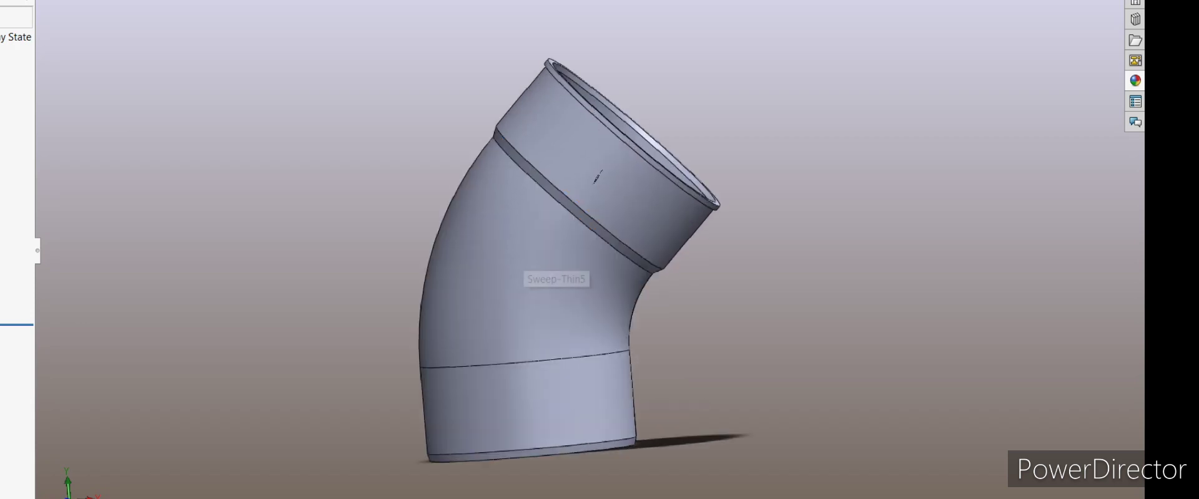
pyautogui.scroll(-2, 506, 261)
pyautogui.moveTo(615, 164)
pyautogui.mouseDown(button='middle')
pyautogui.moveTo(704, 152)
pyautogui.moveTo(725, 170)
pyautogui.moveTo(455, 120)
pyautogui.moveTo(541, 133)
pyautogui.mouseUp(button='middle')
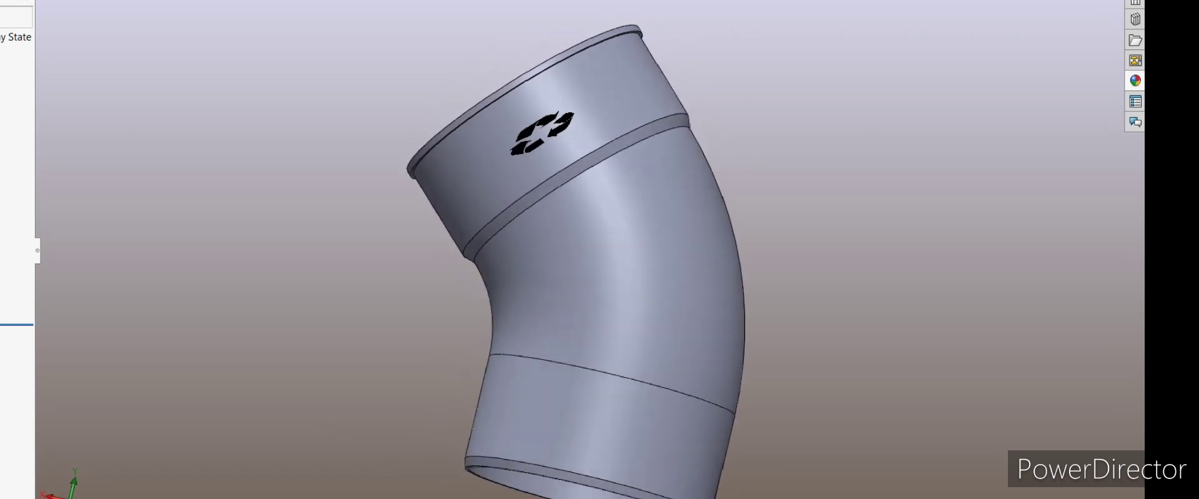
pyautogui.scroll(3, 540, 133)
pyautogui.moveTo(558, 173)
pyautogui.mouseDown(button='middle')
pyautogui.moveTo(581, 209)
pyautogui.moveTo(627, 241)
pyautogui.mouseUp(button='middle')
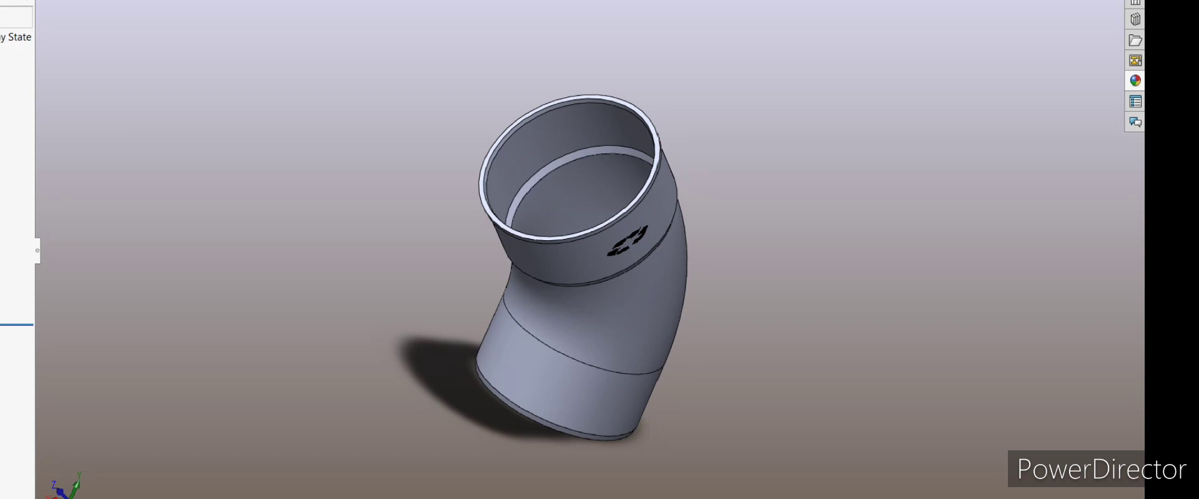
pyautogui.scroll(-2, 624, 274)
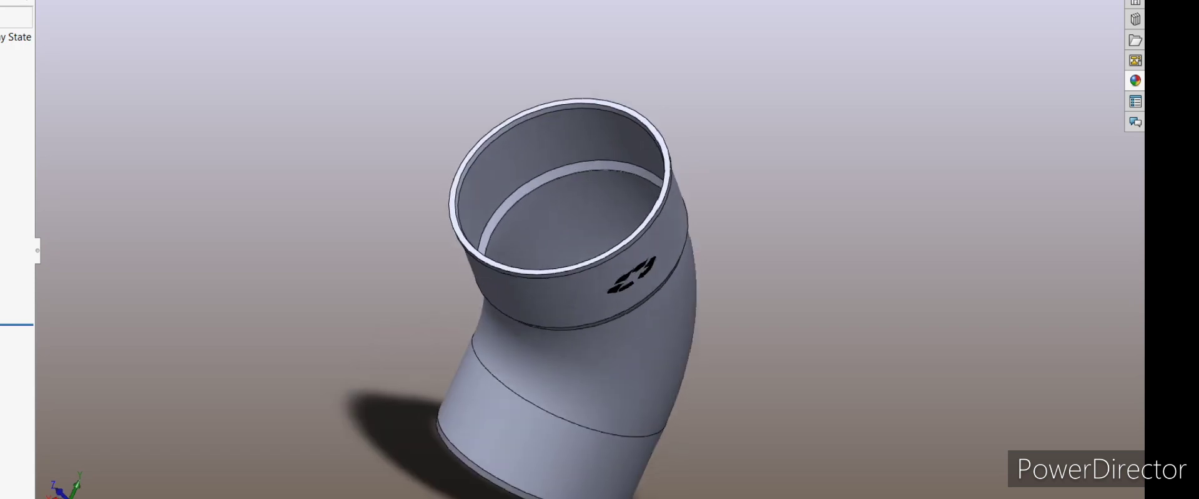